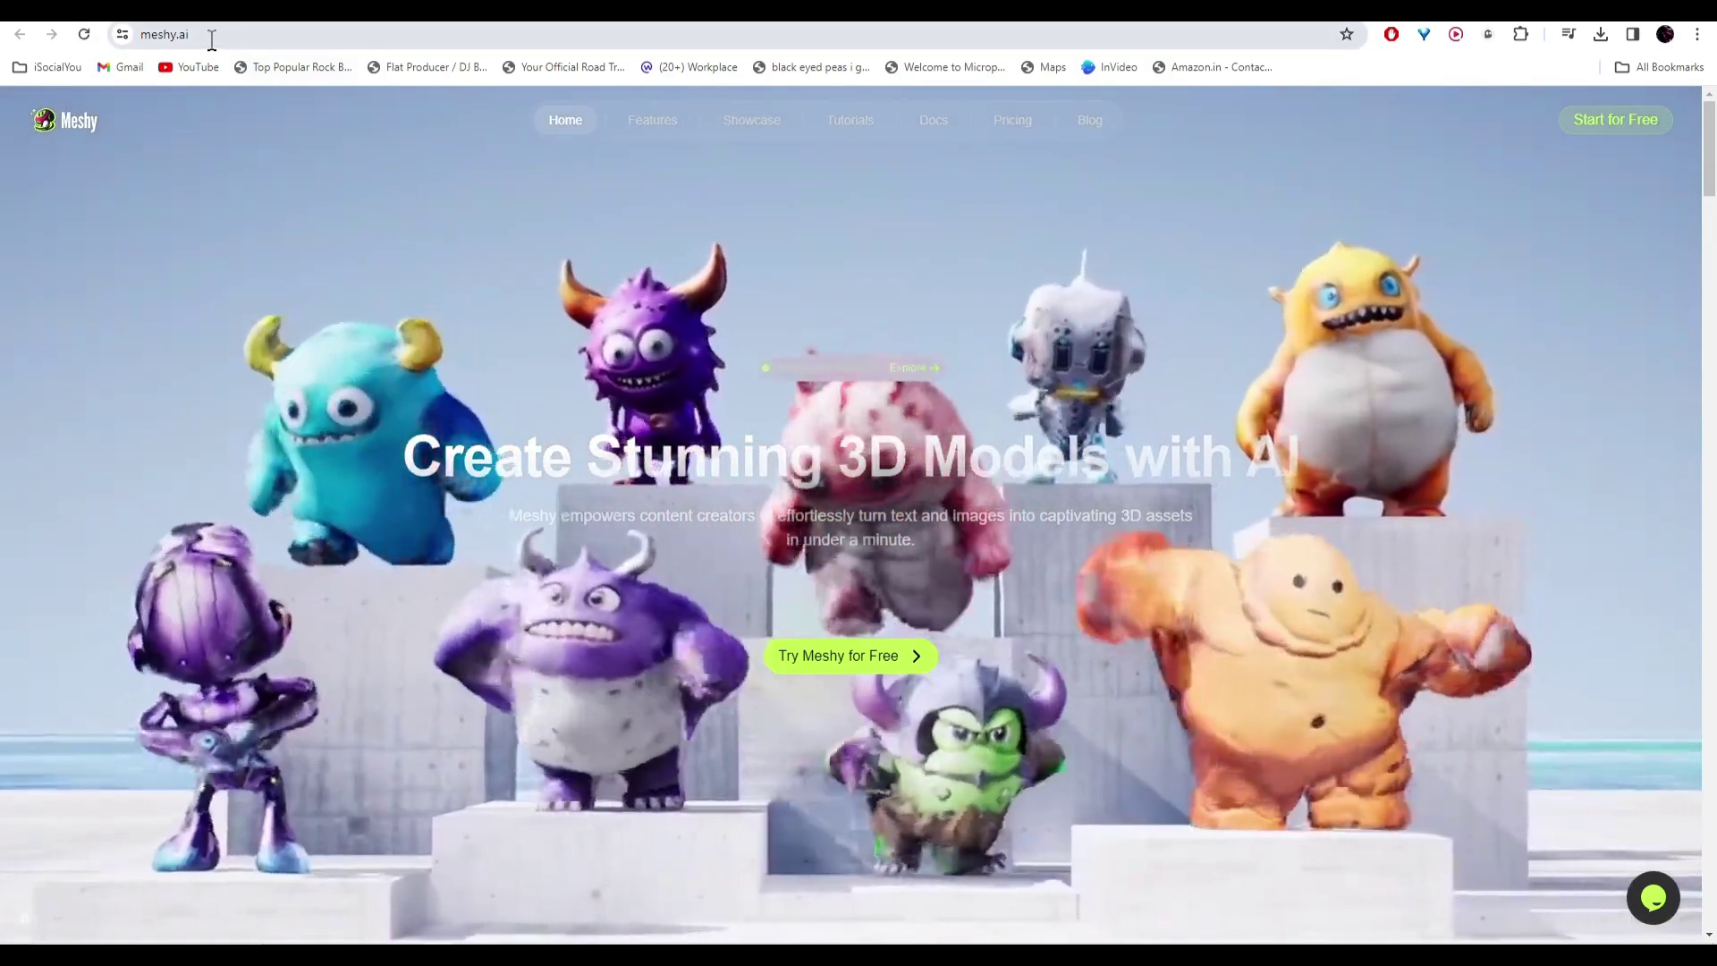
- Load meshy.ai in the address bar and return to its 'Create Stunning 3D Models with AI' homepage
{"action": "left_click", "coordinate": [204, 36]}
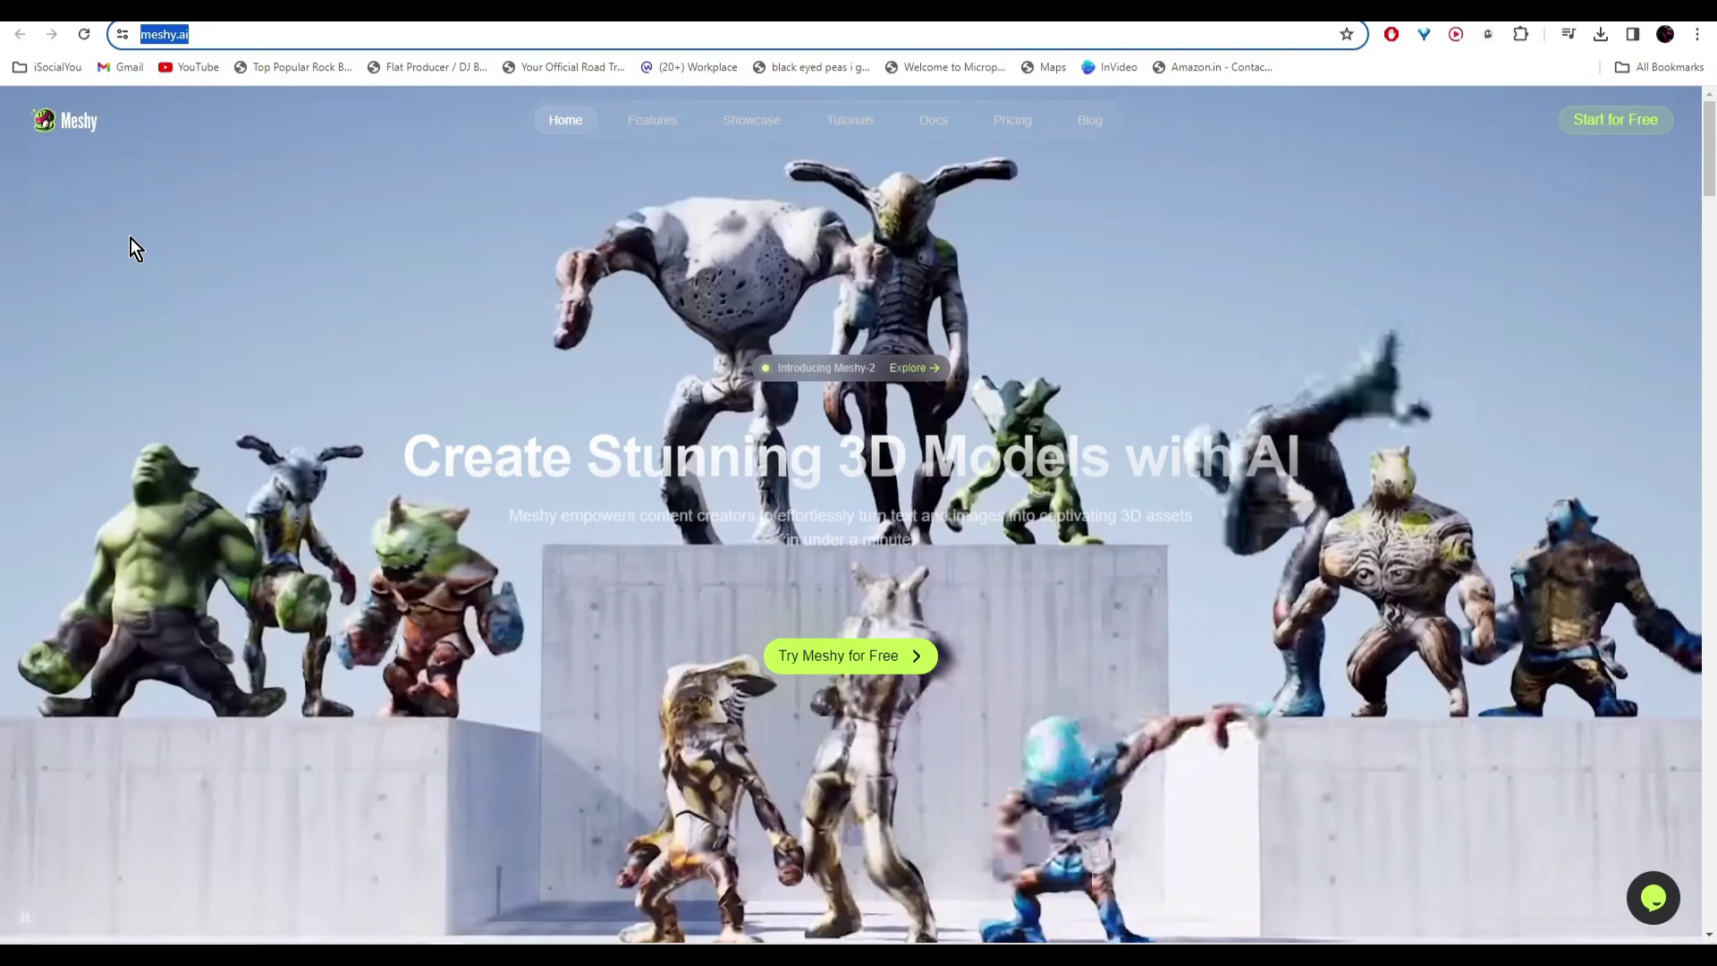
{"action": "left_click", "coordinate": [131, 238]}
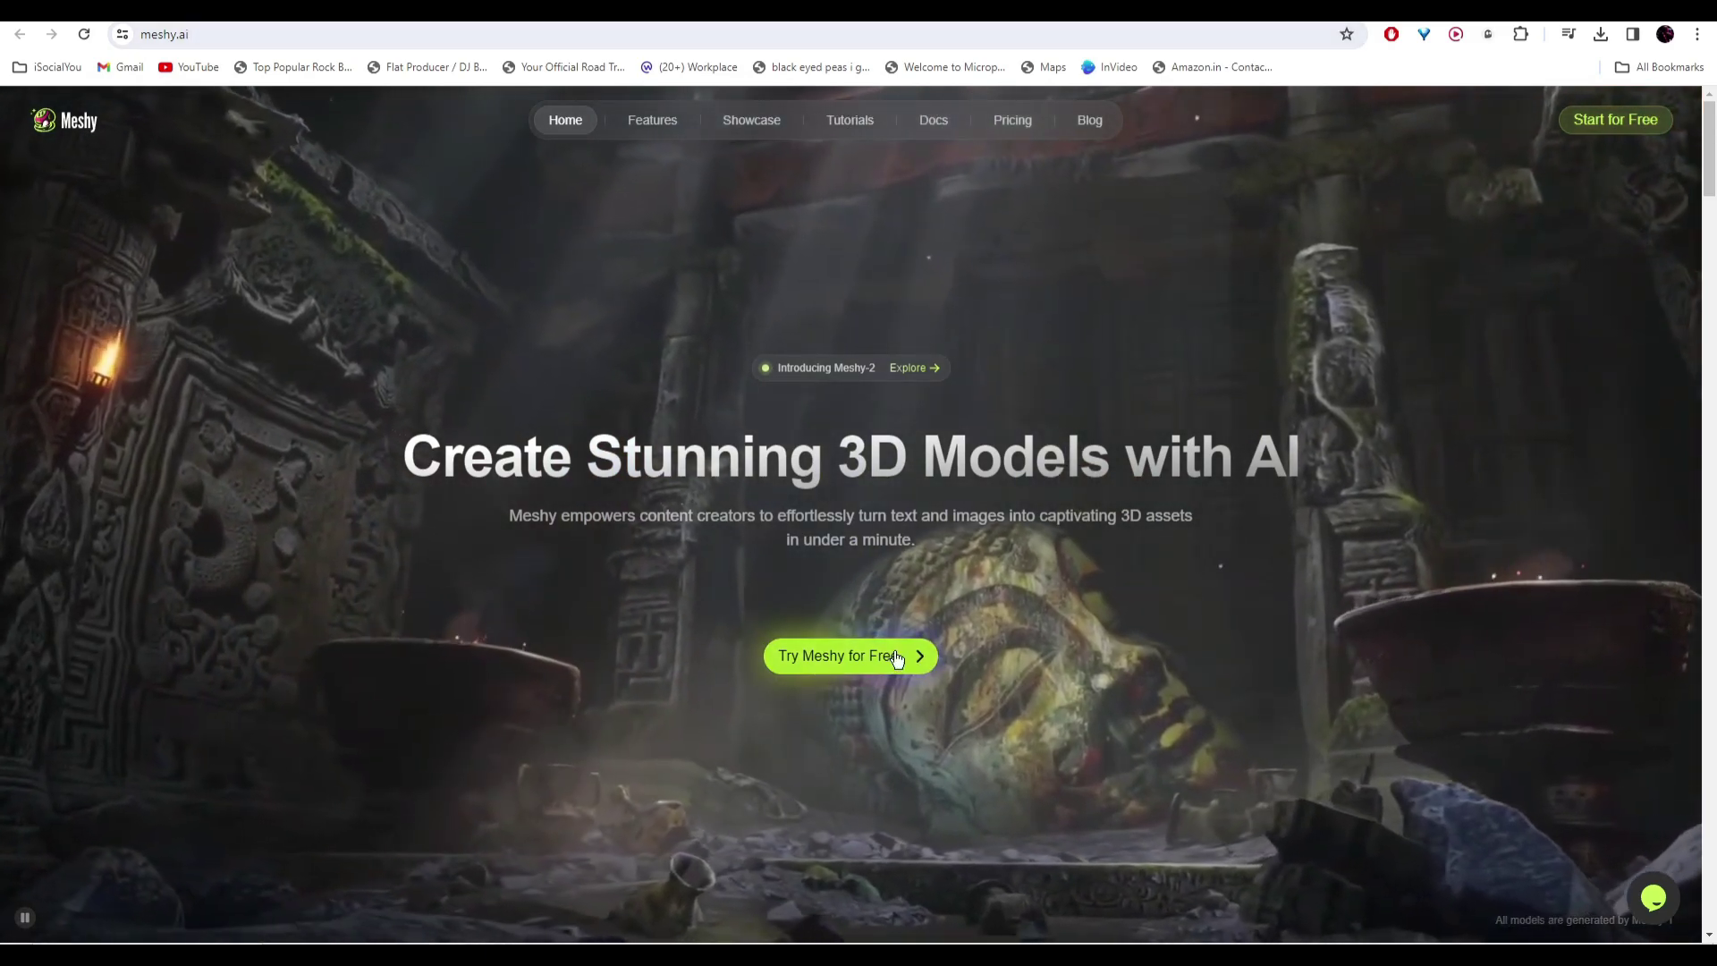
- Enter the Meshy app for free and go to the Image to 3D workspace
{"action": "left_click", "coordinate": [862, 655]}
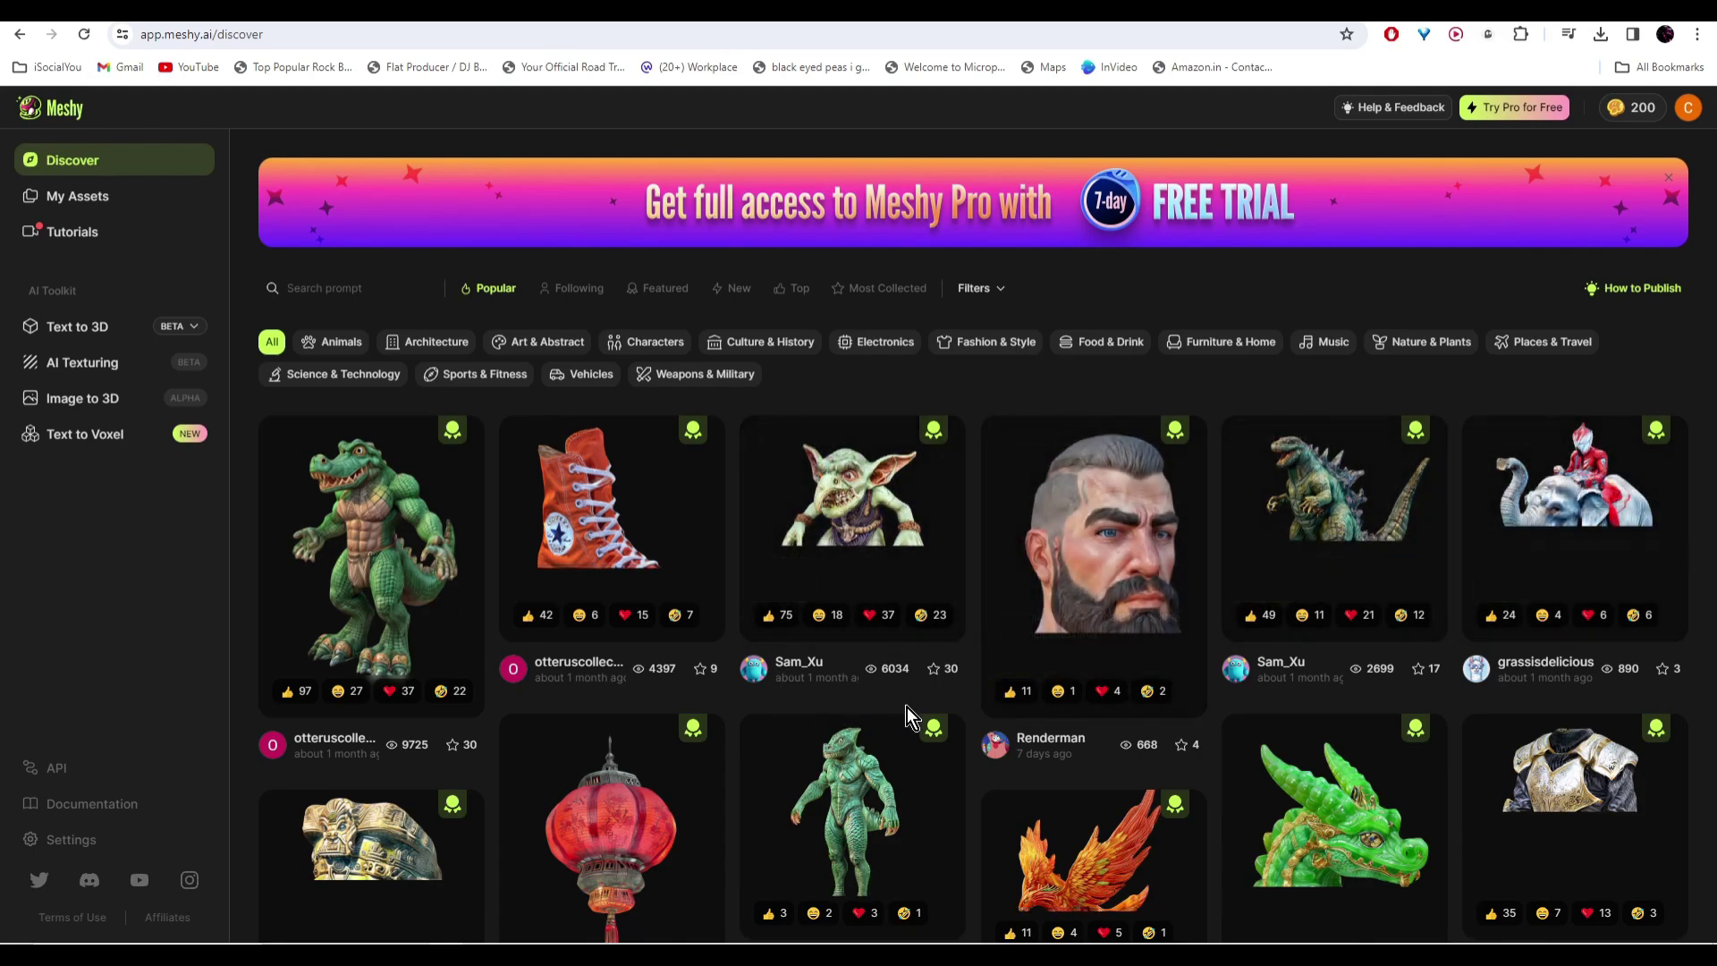
{"action": "mouse_move", "coordinate": [1015, 658]}
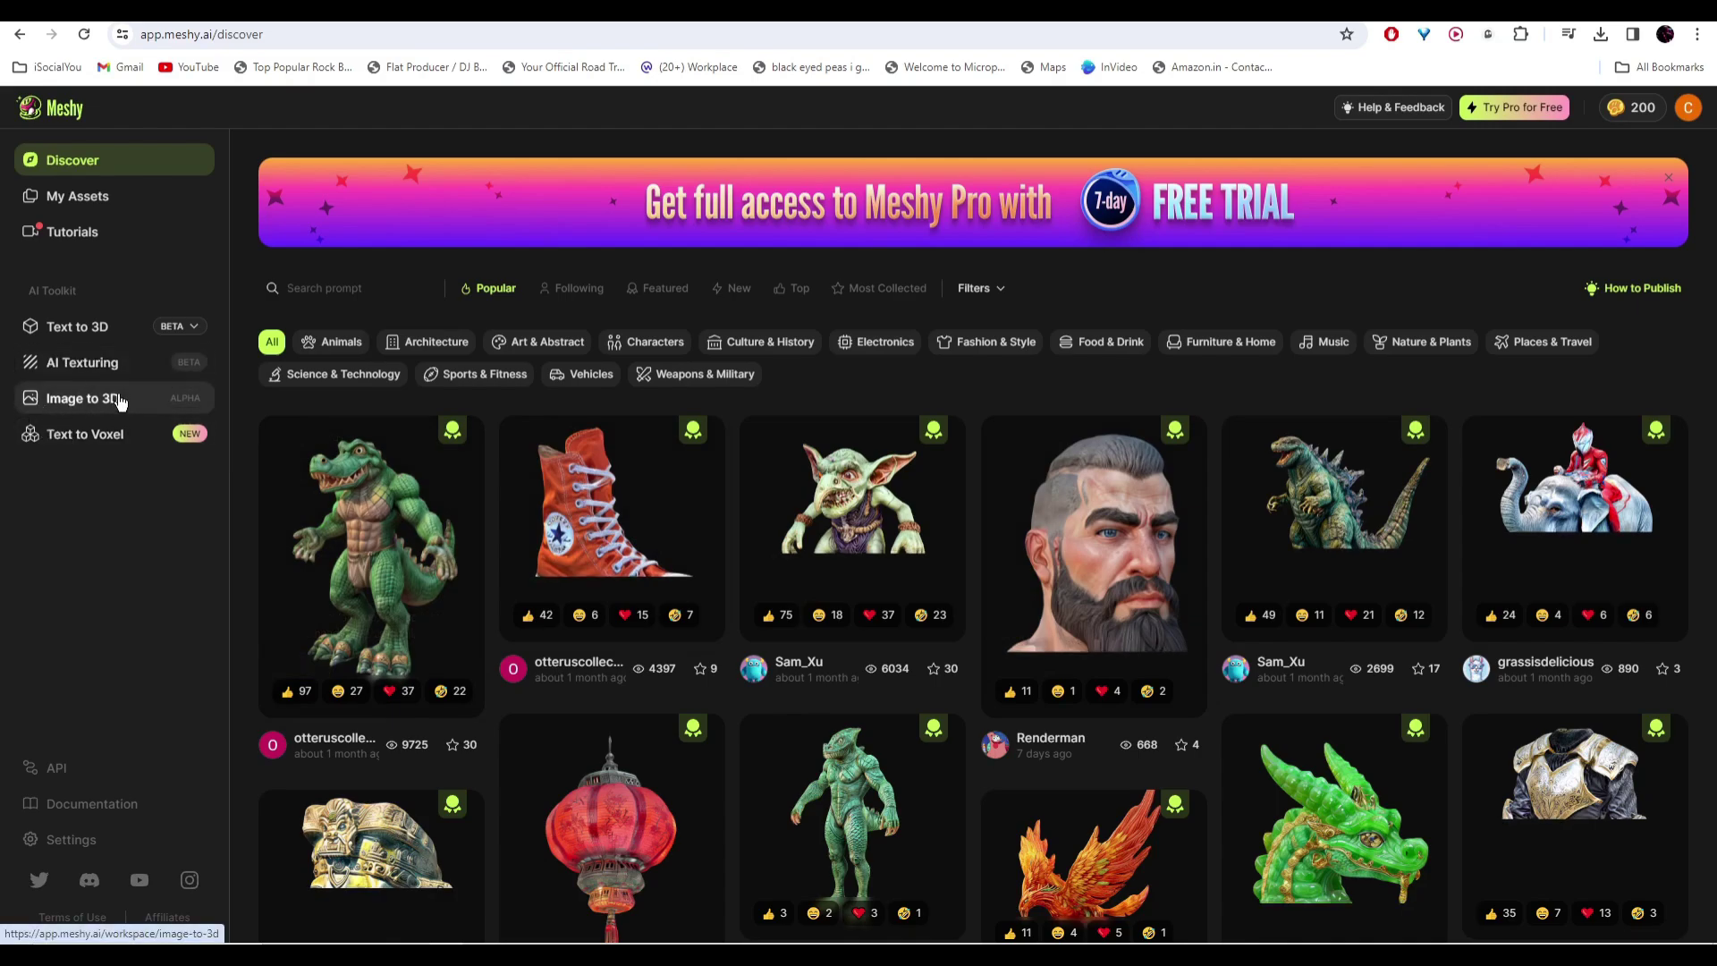
{"action": "left_click", "coordinate": [84, 403]}
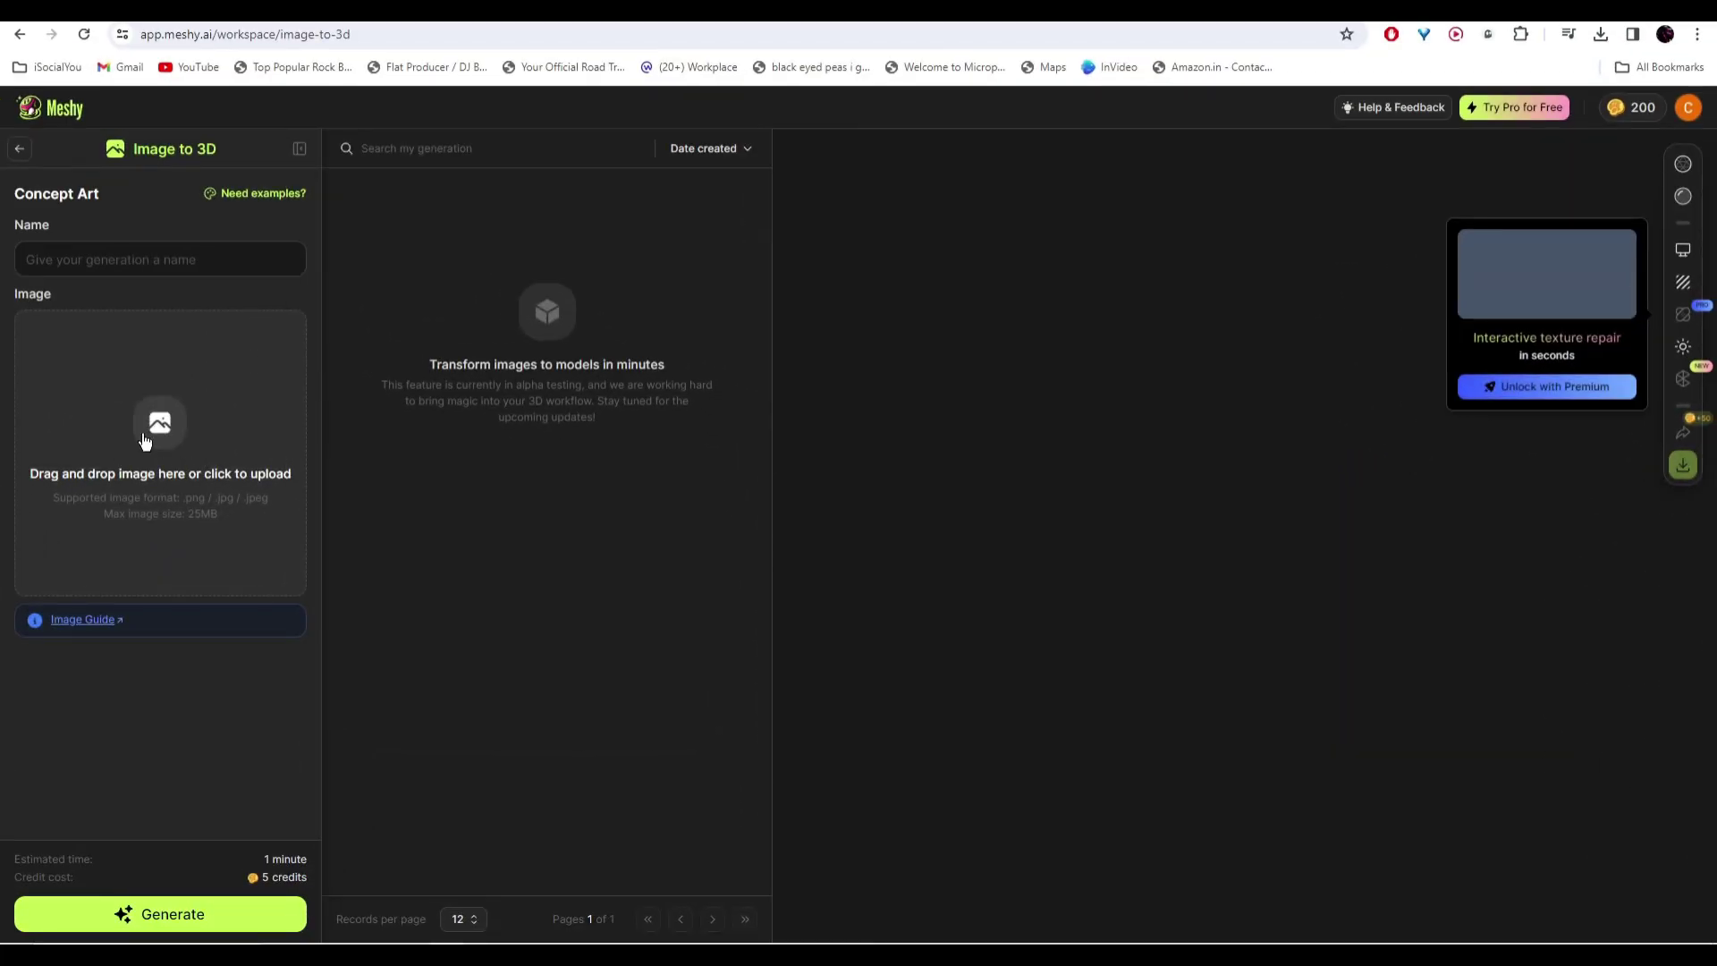
- Upload the cupcake image from Downloads and name the model 'cupcake'
{"action": "left_click", "coordinate": [130, 433]}
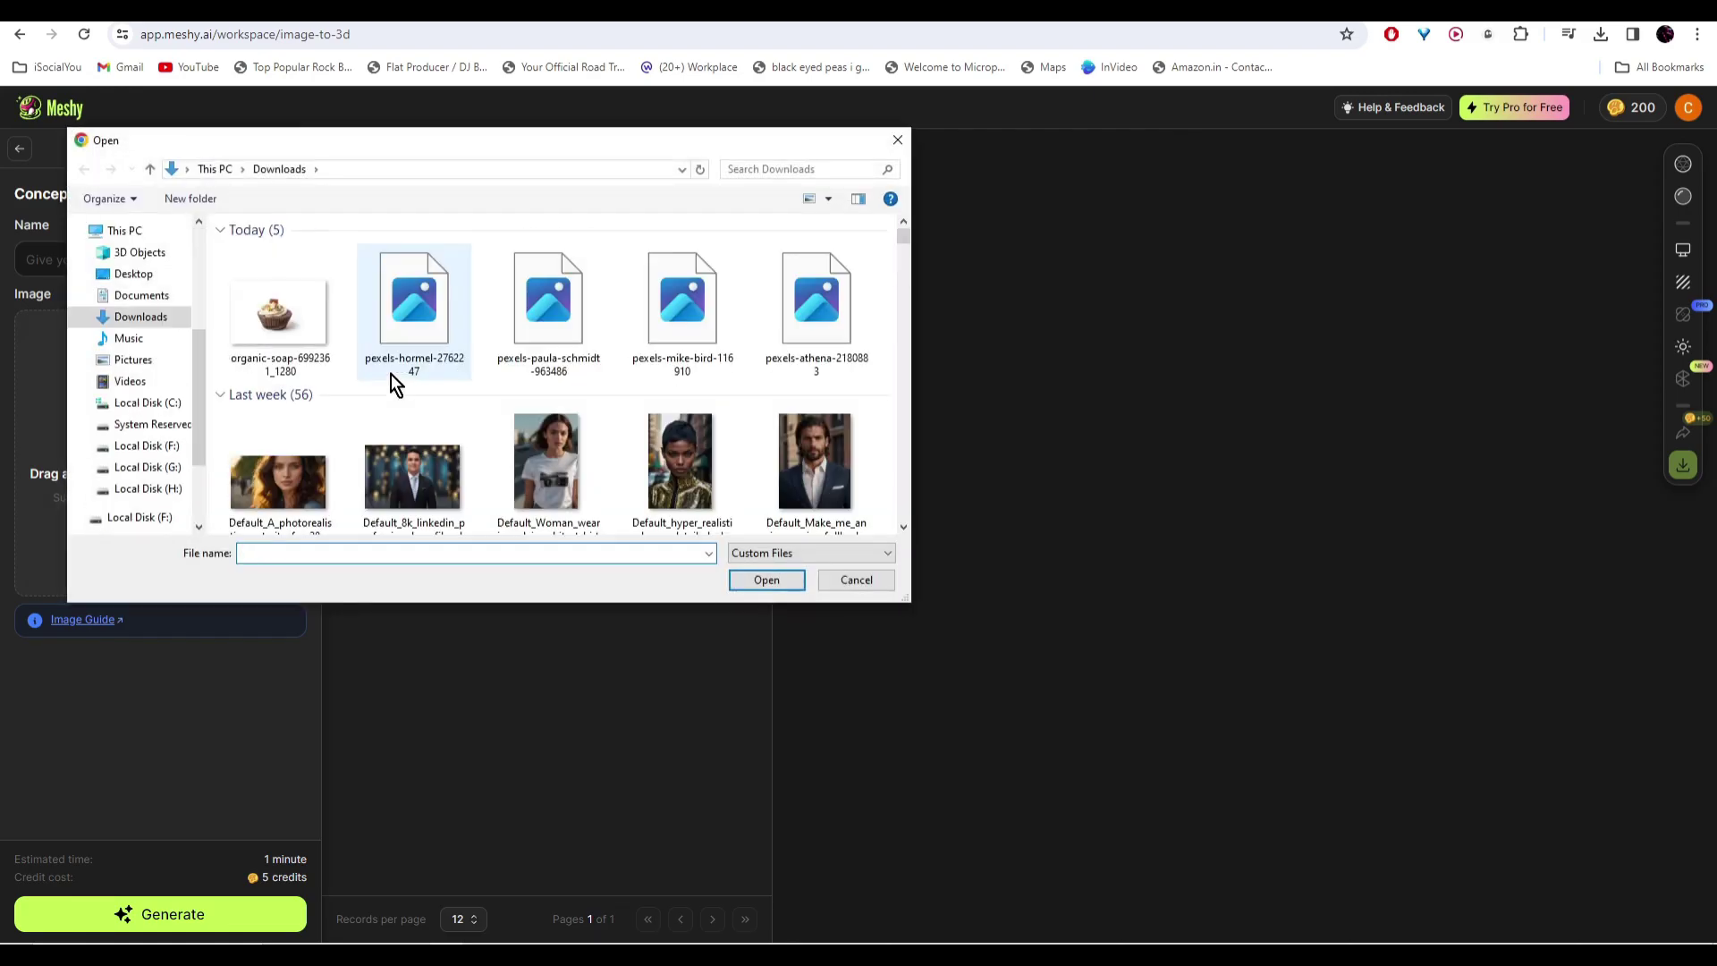
{"action": "left_click", "coordinate": [279, 309]}
{"action": "left_click", "coordinate": [767, 580]}
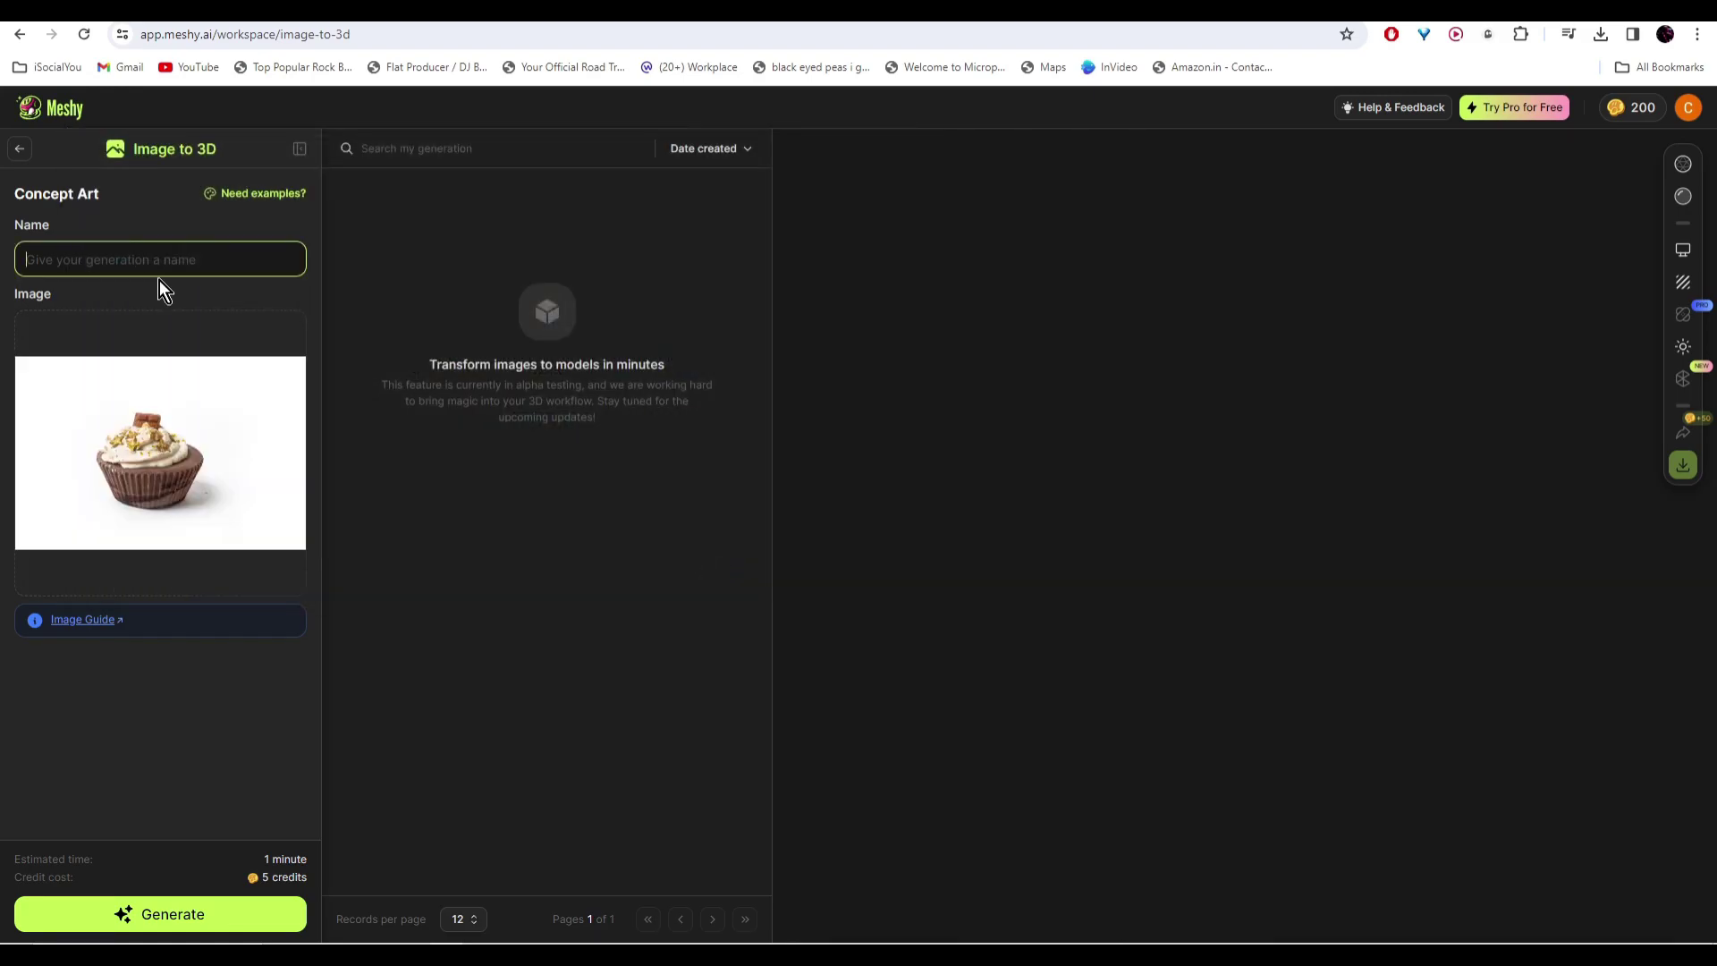
{"action": "type", "text": "cupcake"}
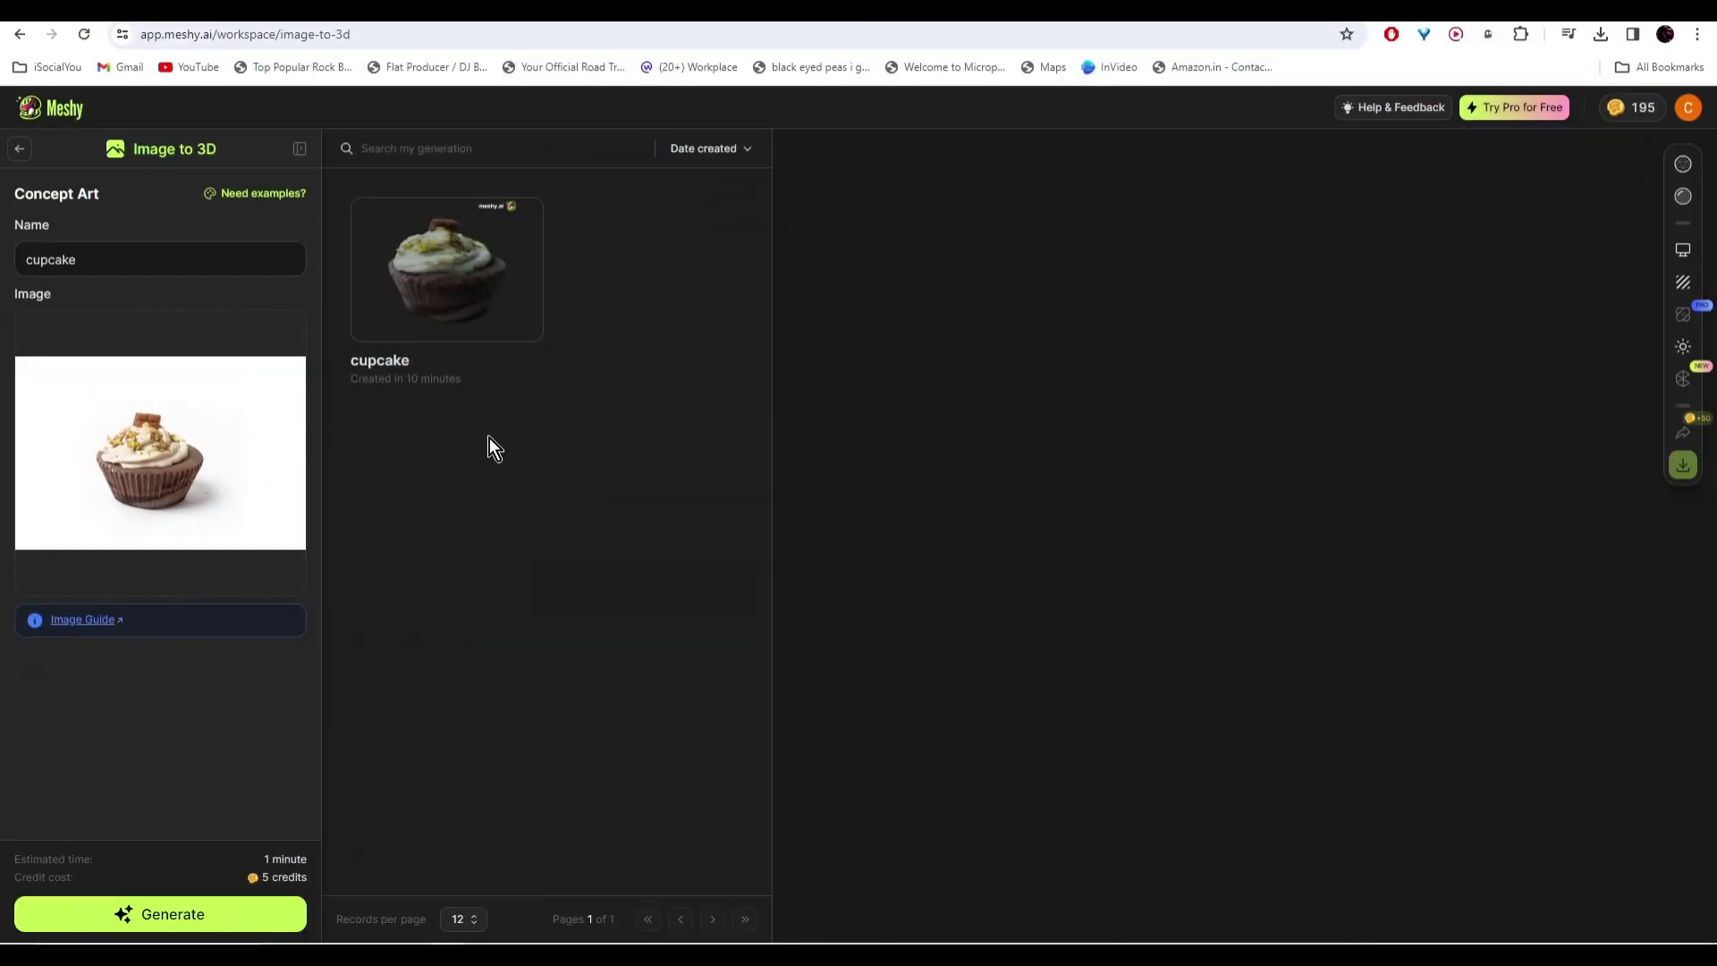
- Open the cupcake generation and orbit it to see its side, underside and frosted top
{"action": "left_click", "coordinate": [496, 283]}
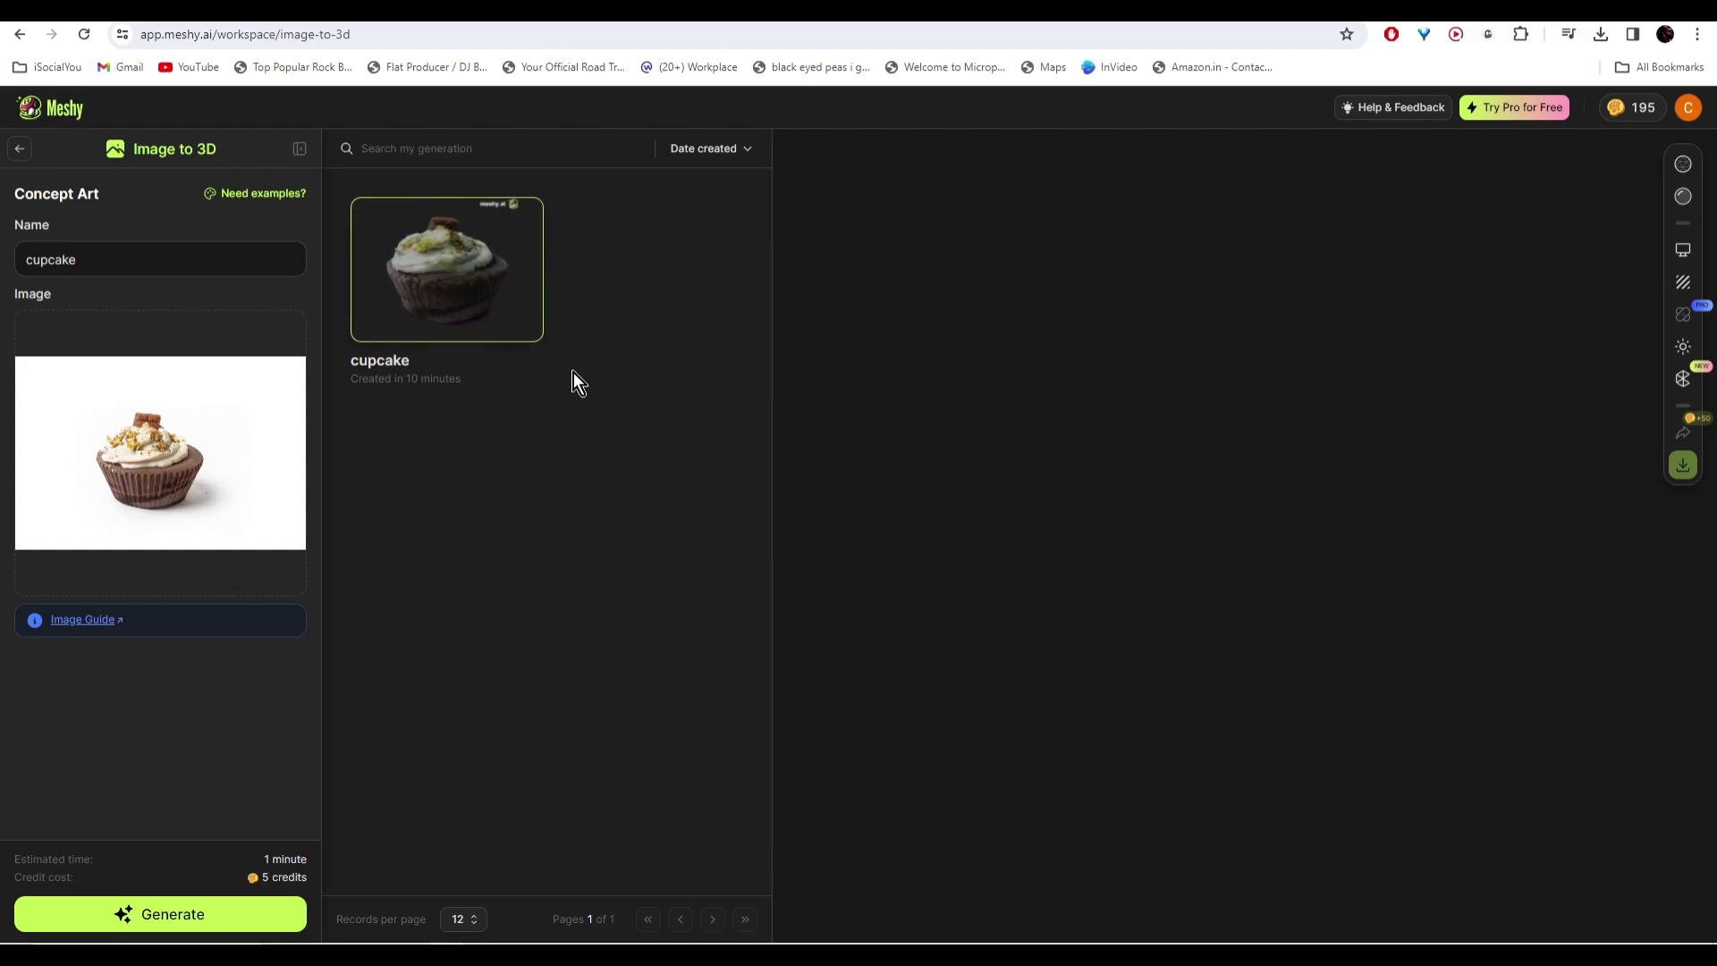
{"action": "left_click_drag", "start_coordinate": [1295, 570], "coordinate": [1467, 550]}
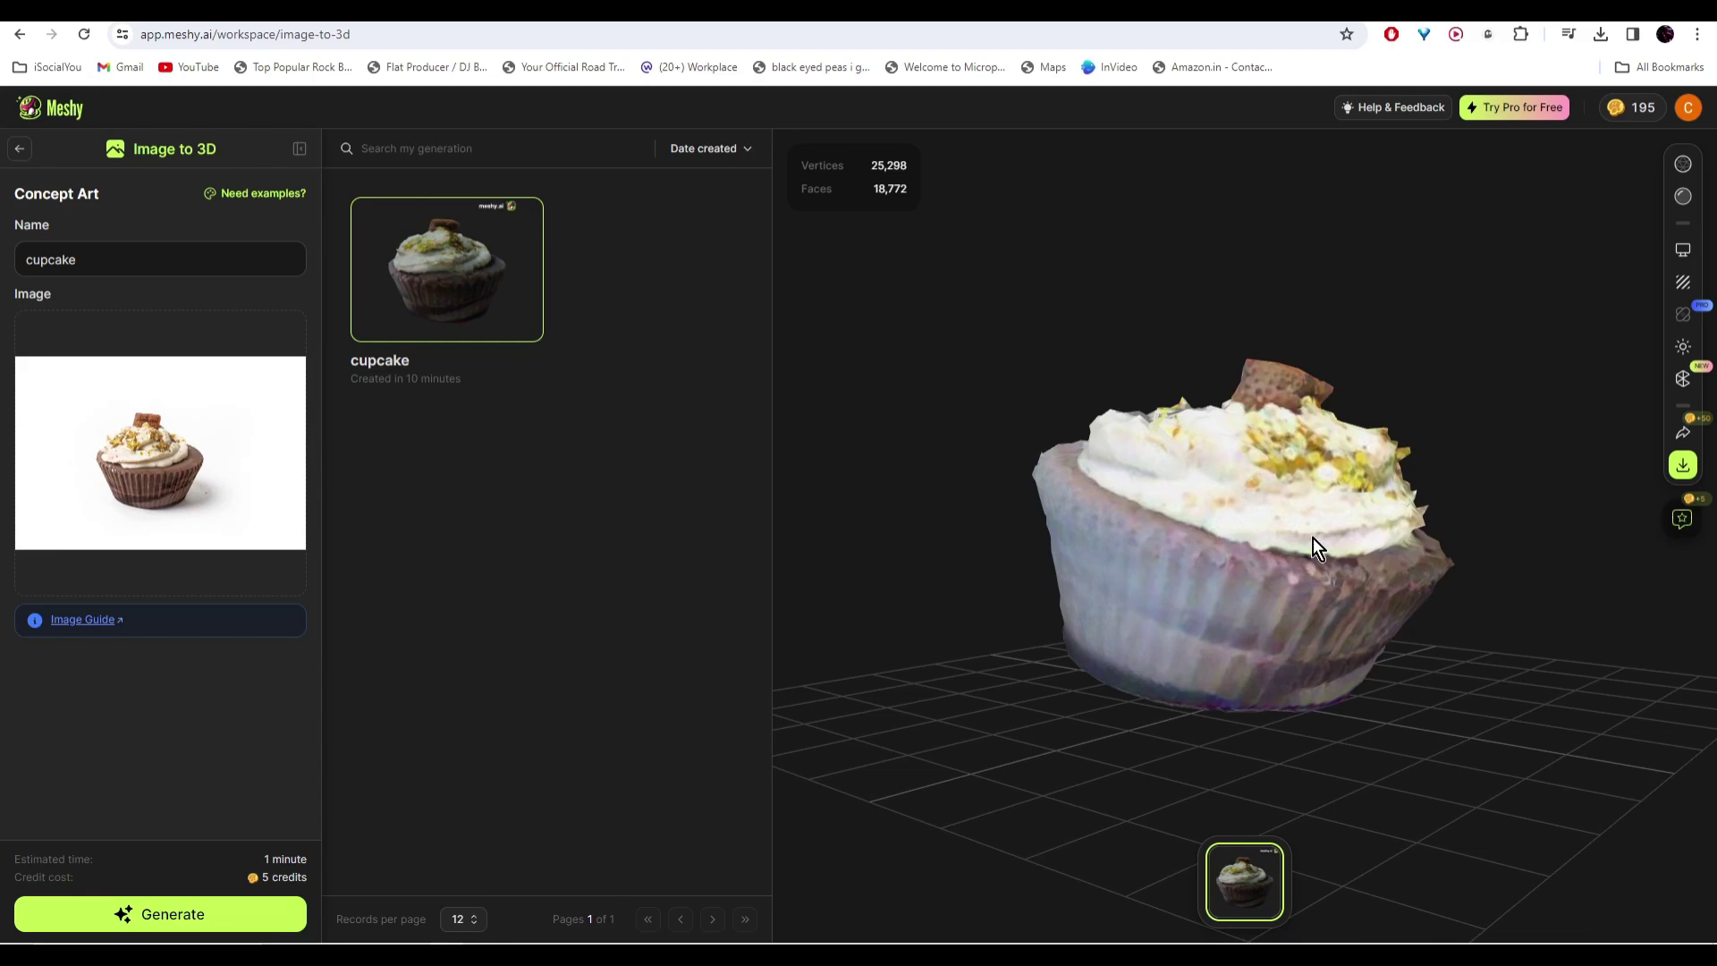
{"action": "left_click_drag", "start_coordinate": [1302, 518], "coordinate": [1418, 542]}
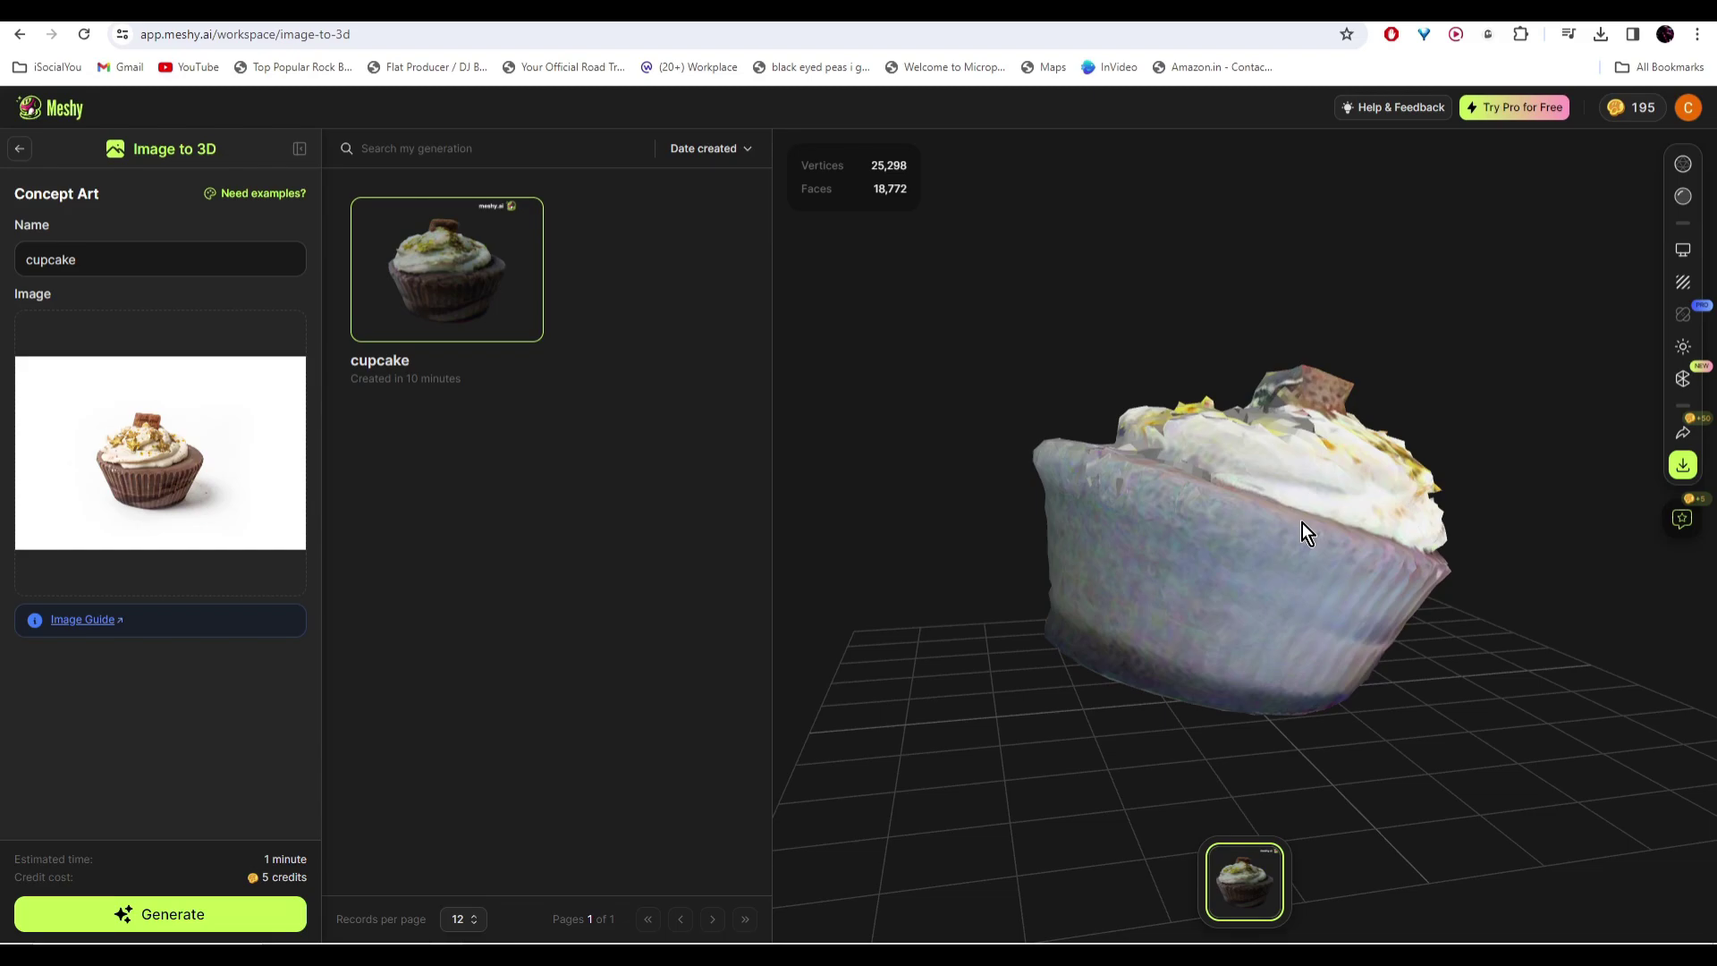
{"action": "left_click_drag", "start_coordinate": [1302, 523], "coordinate": [1258, 520]}
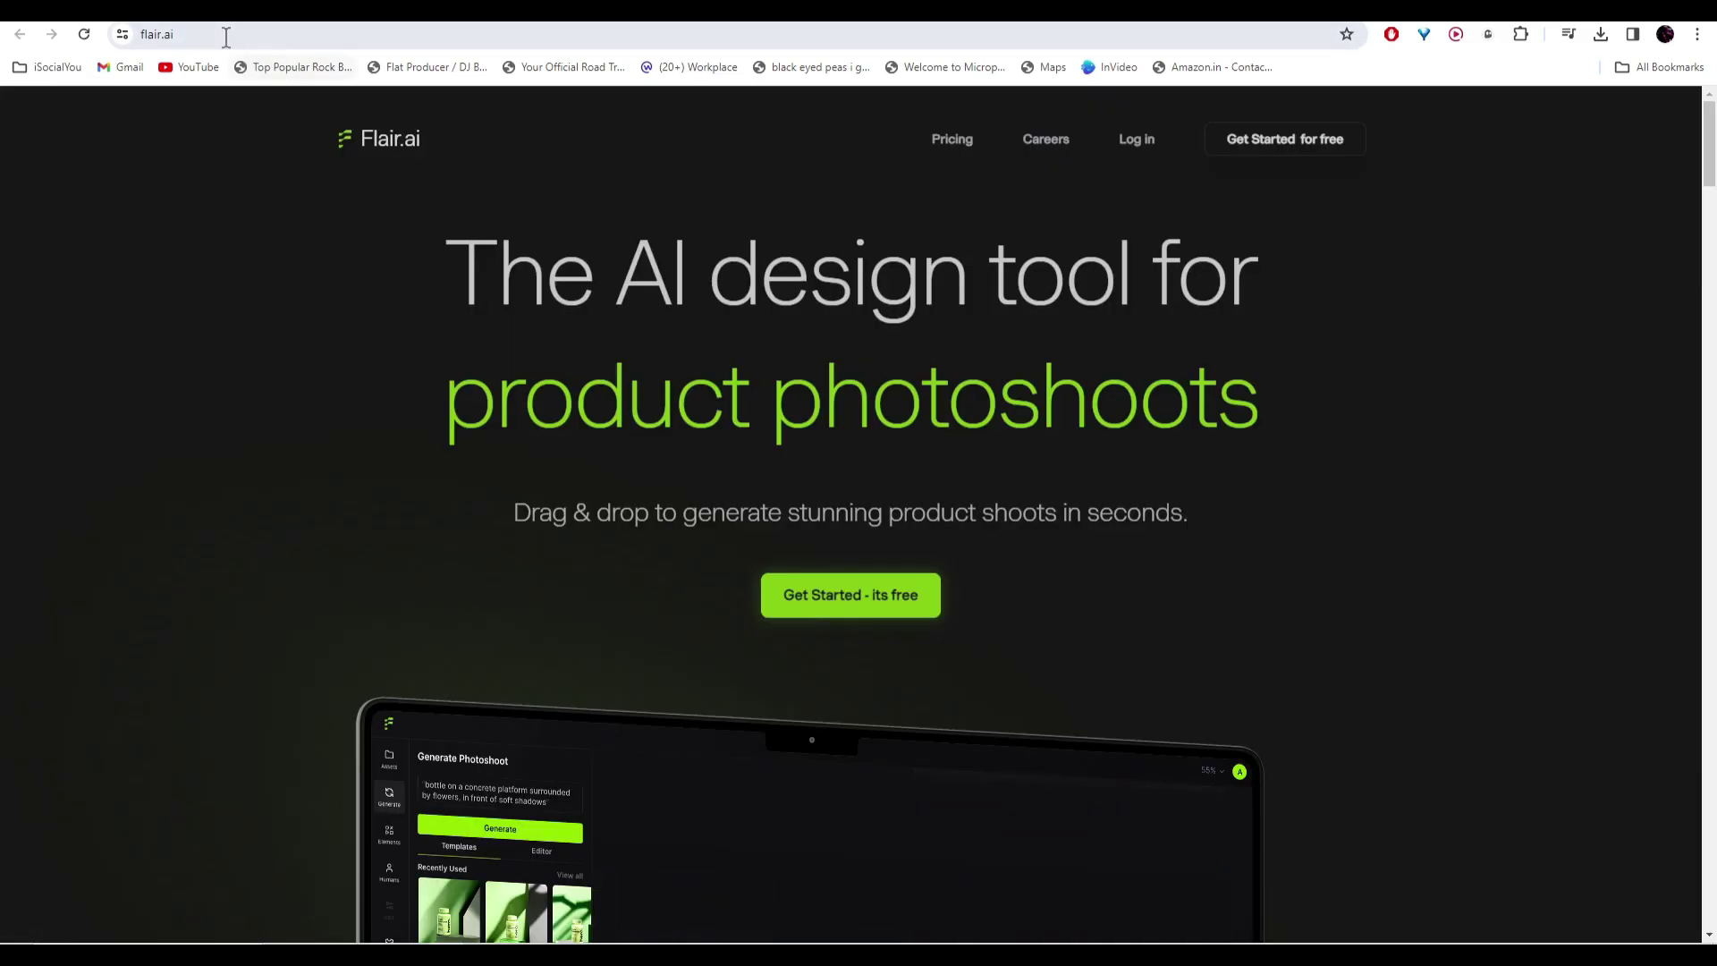
- Go to flair.ai and sign in with a Google account through 'Get Started - its free'
{"action": "left_click", "coordinate": [179, 33]}
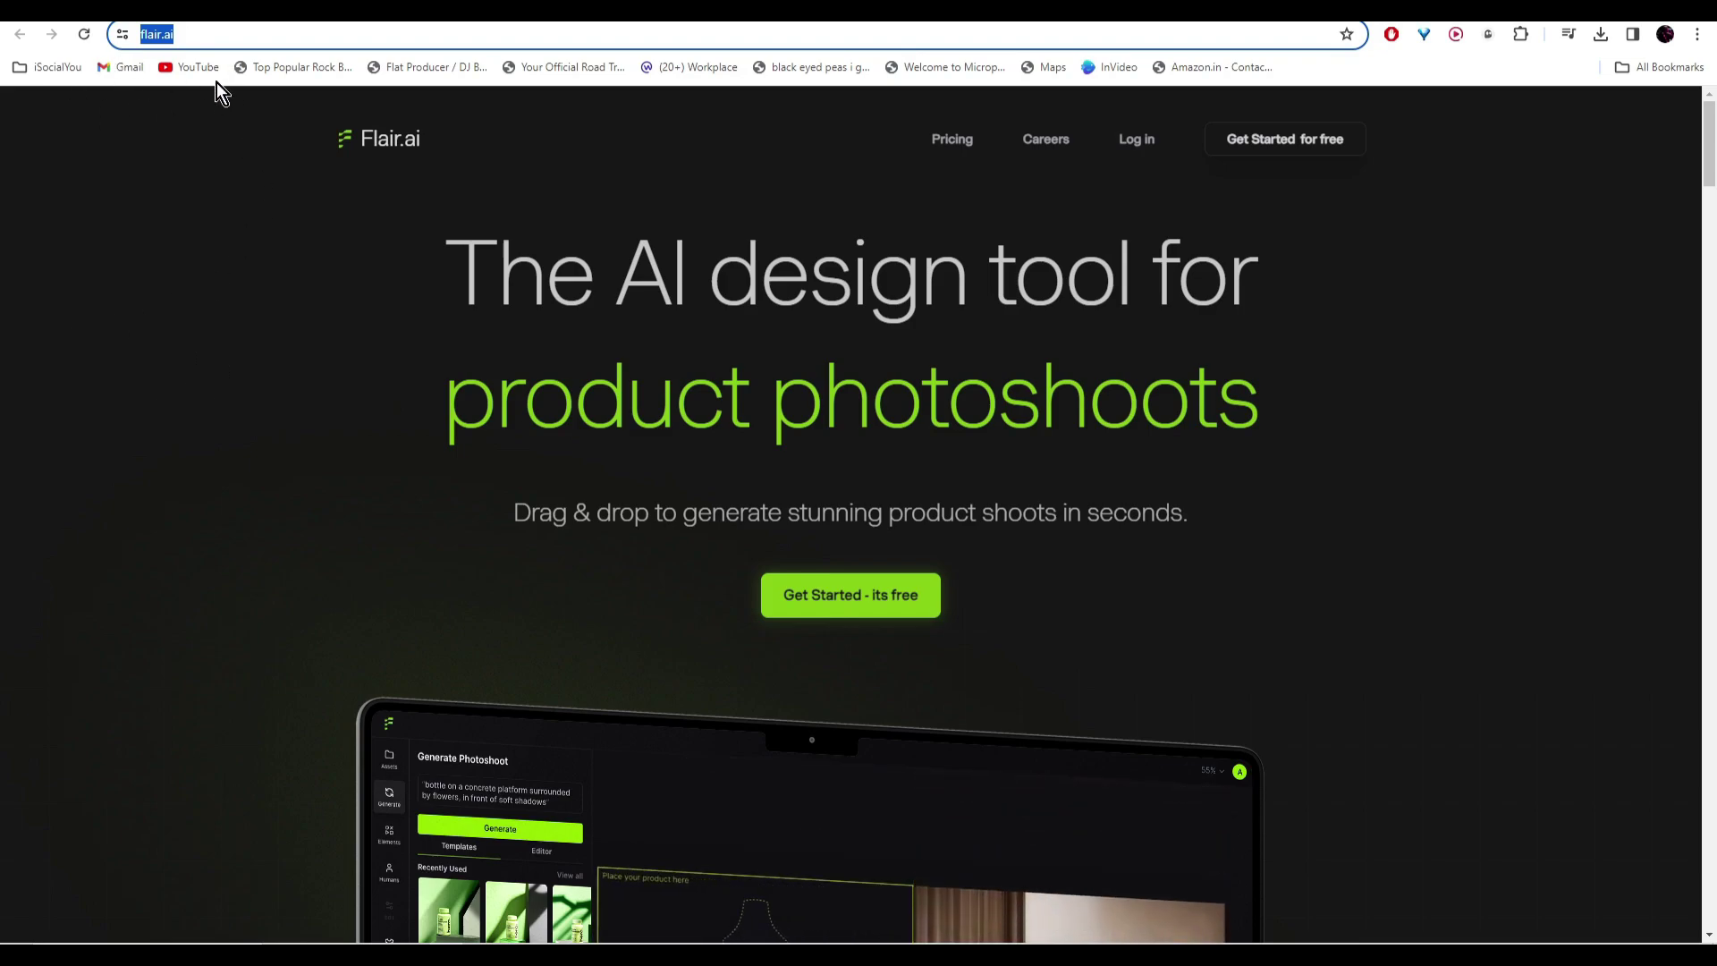
{"action": "left_click", "coordinate": [878, 597]}
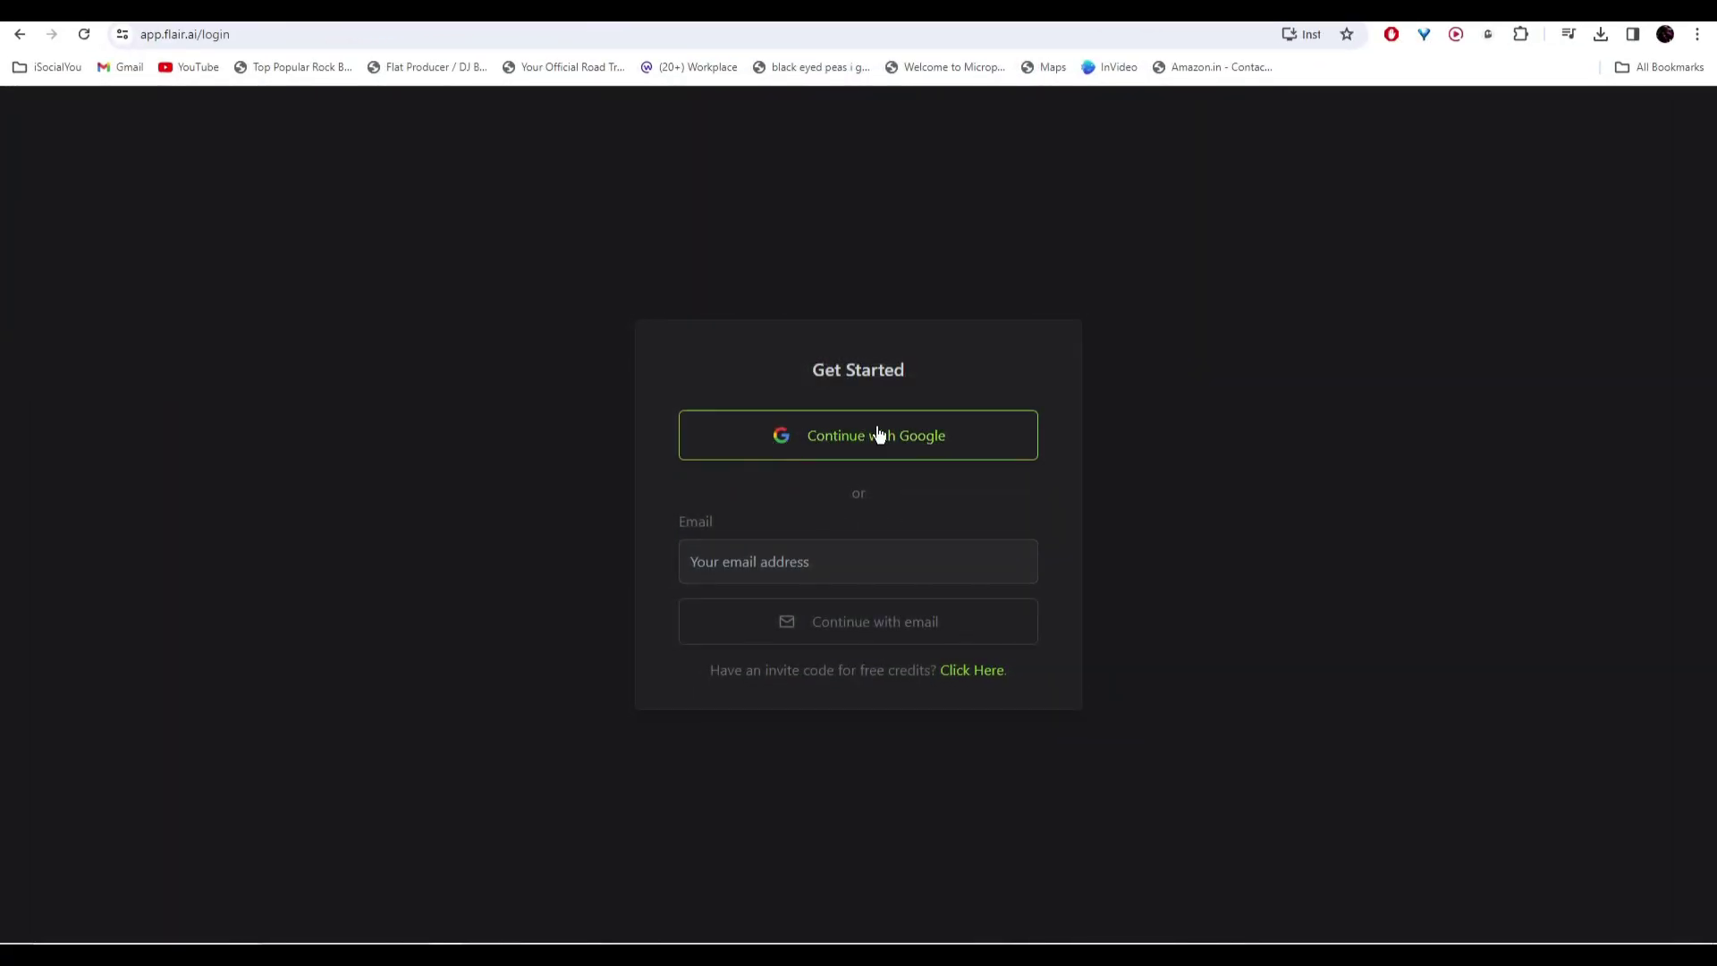
{"action": "left_click", "coordinate": [878, 435]}
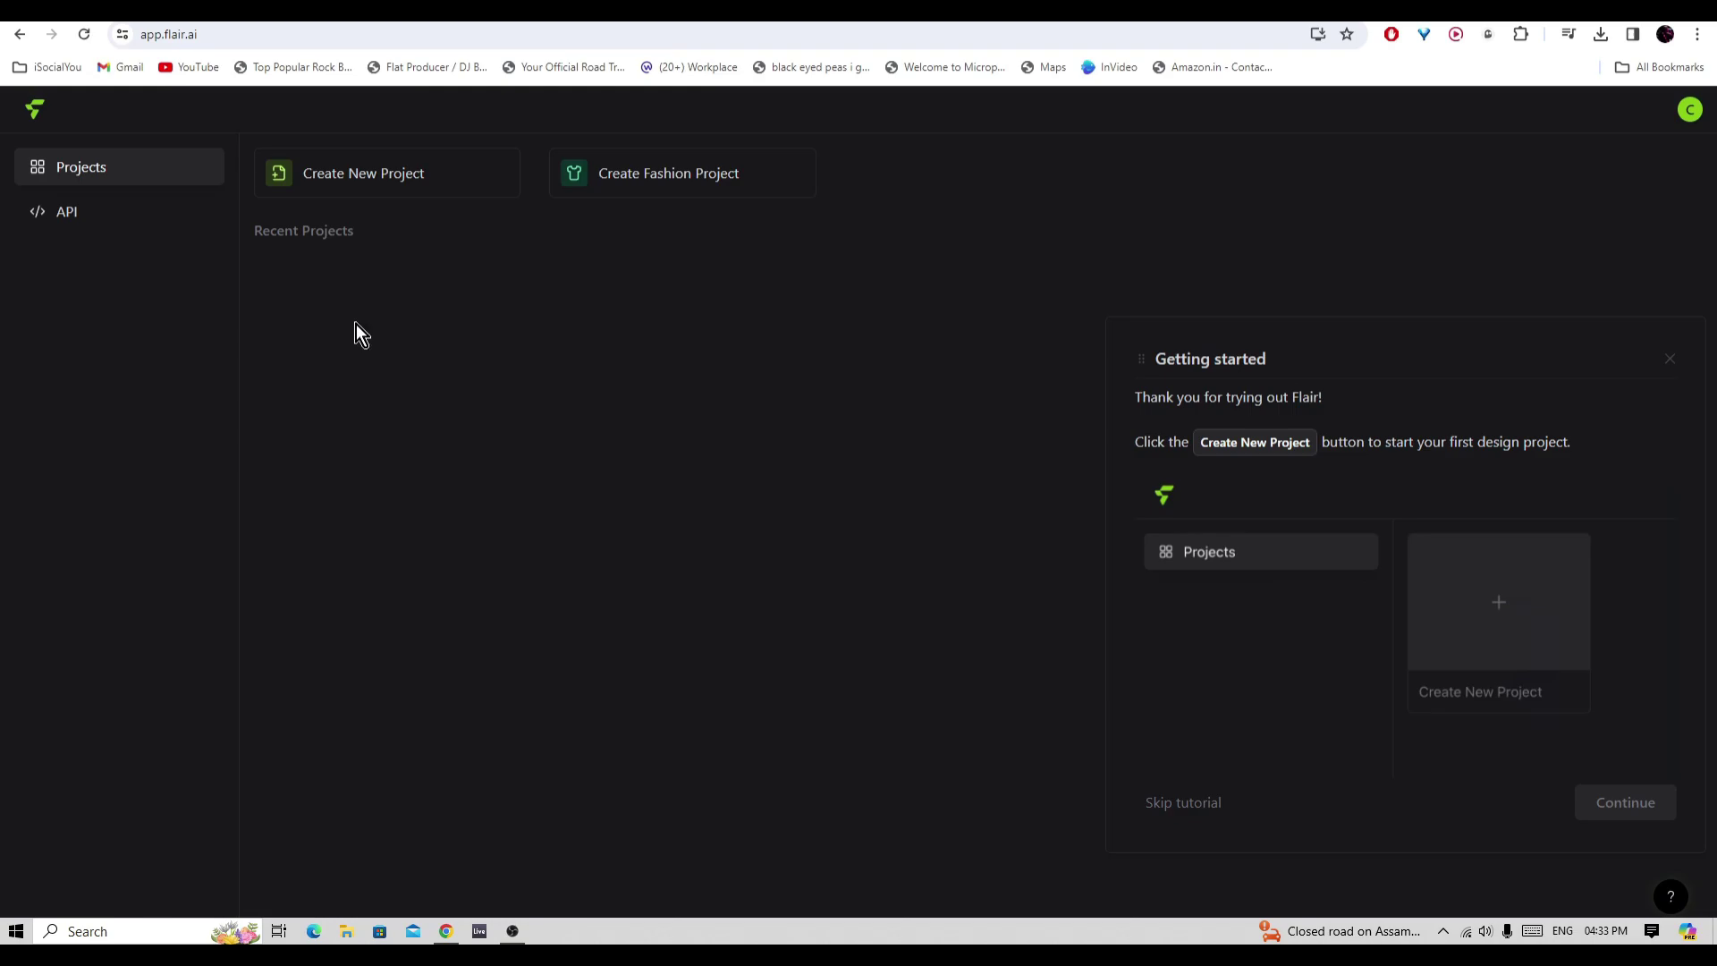
- Upload the cupcake photo to a new project, remove its background, and check its whipped-cream description
{"action": "left_click", "coordinate": [399, 183]}
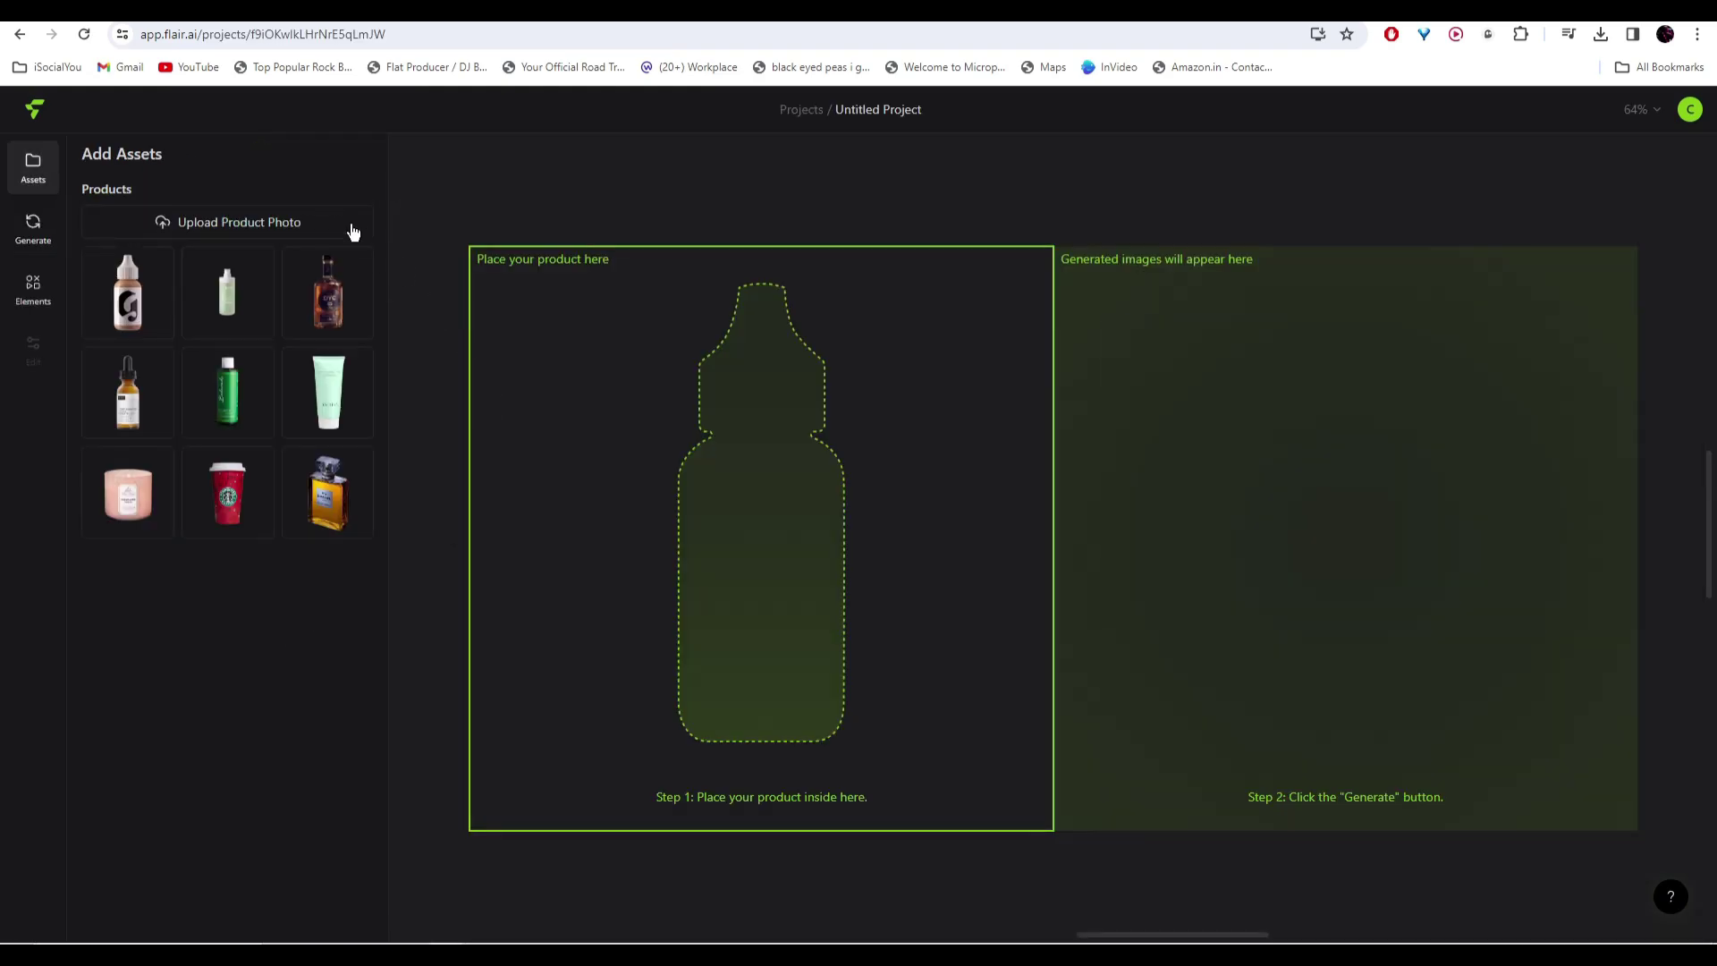
{"action": "left_click", "coordinate": [263, 224]}
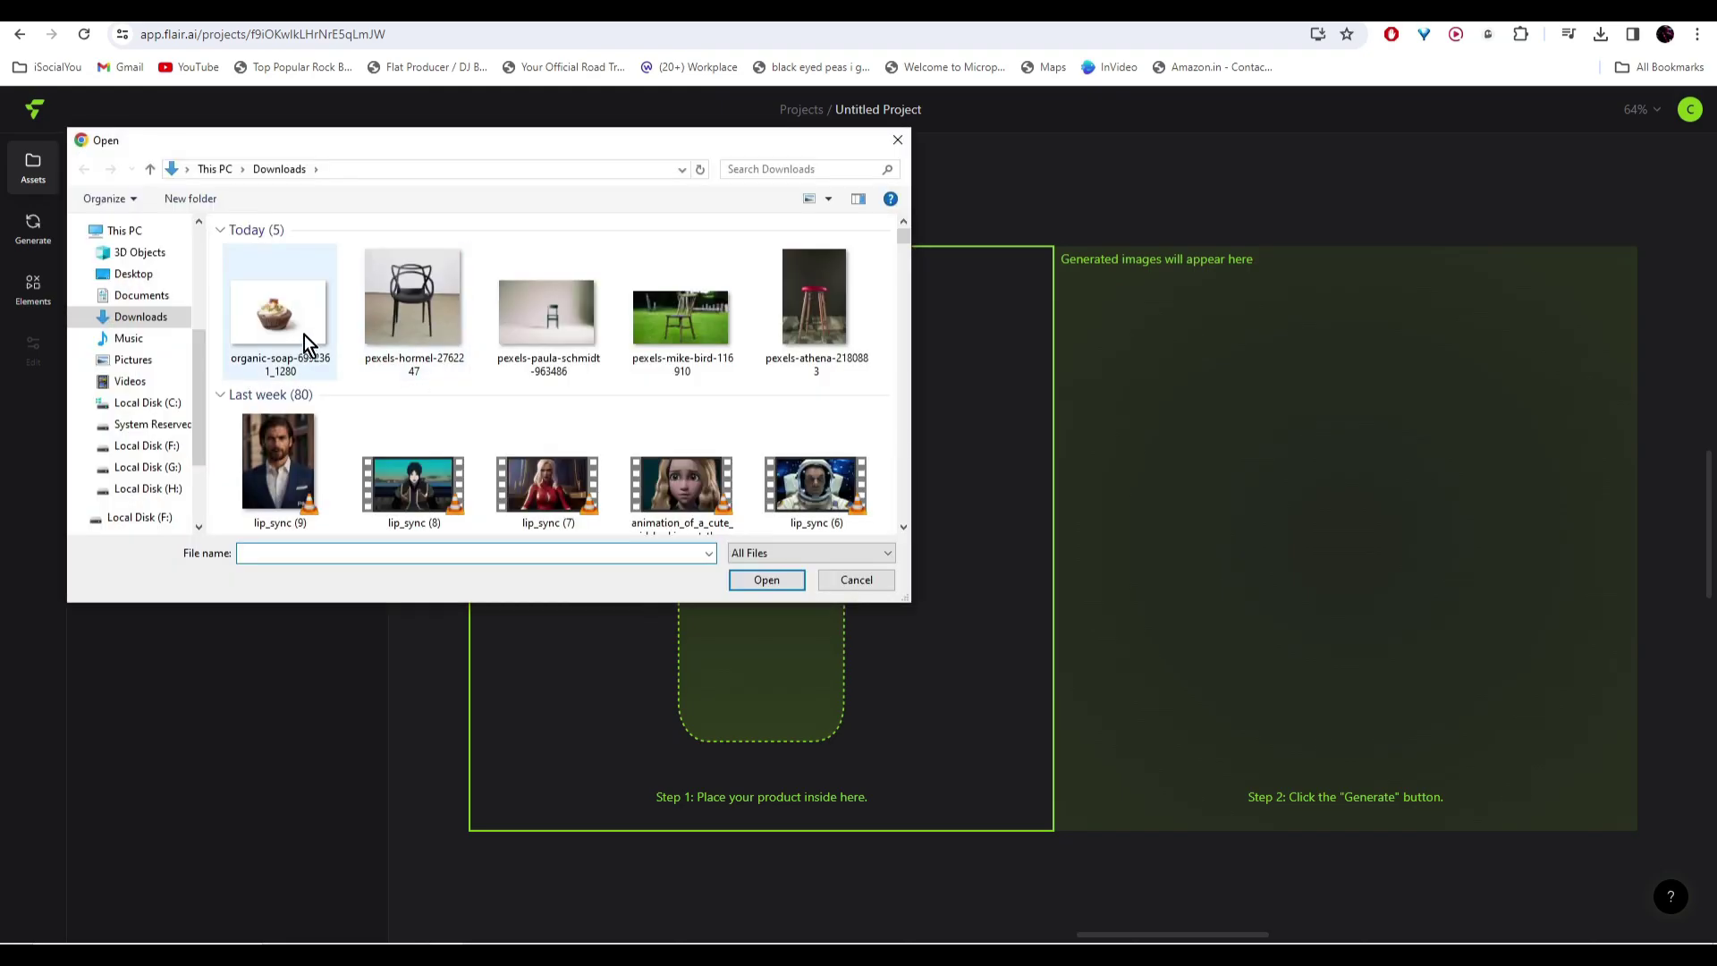
{"action": "left_click", "coordinate": [277, 318]}
{"action": "left_click", "coordinate": [766, 581]}
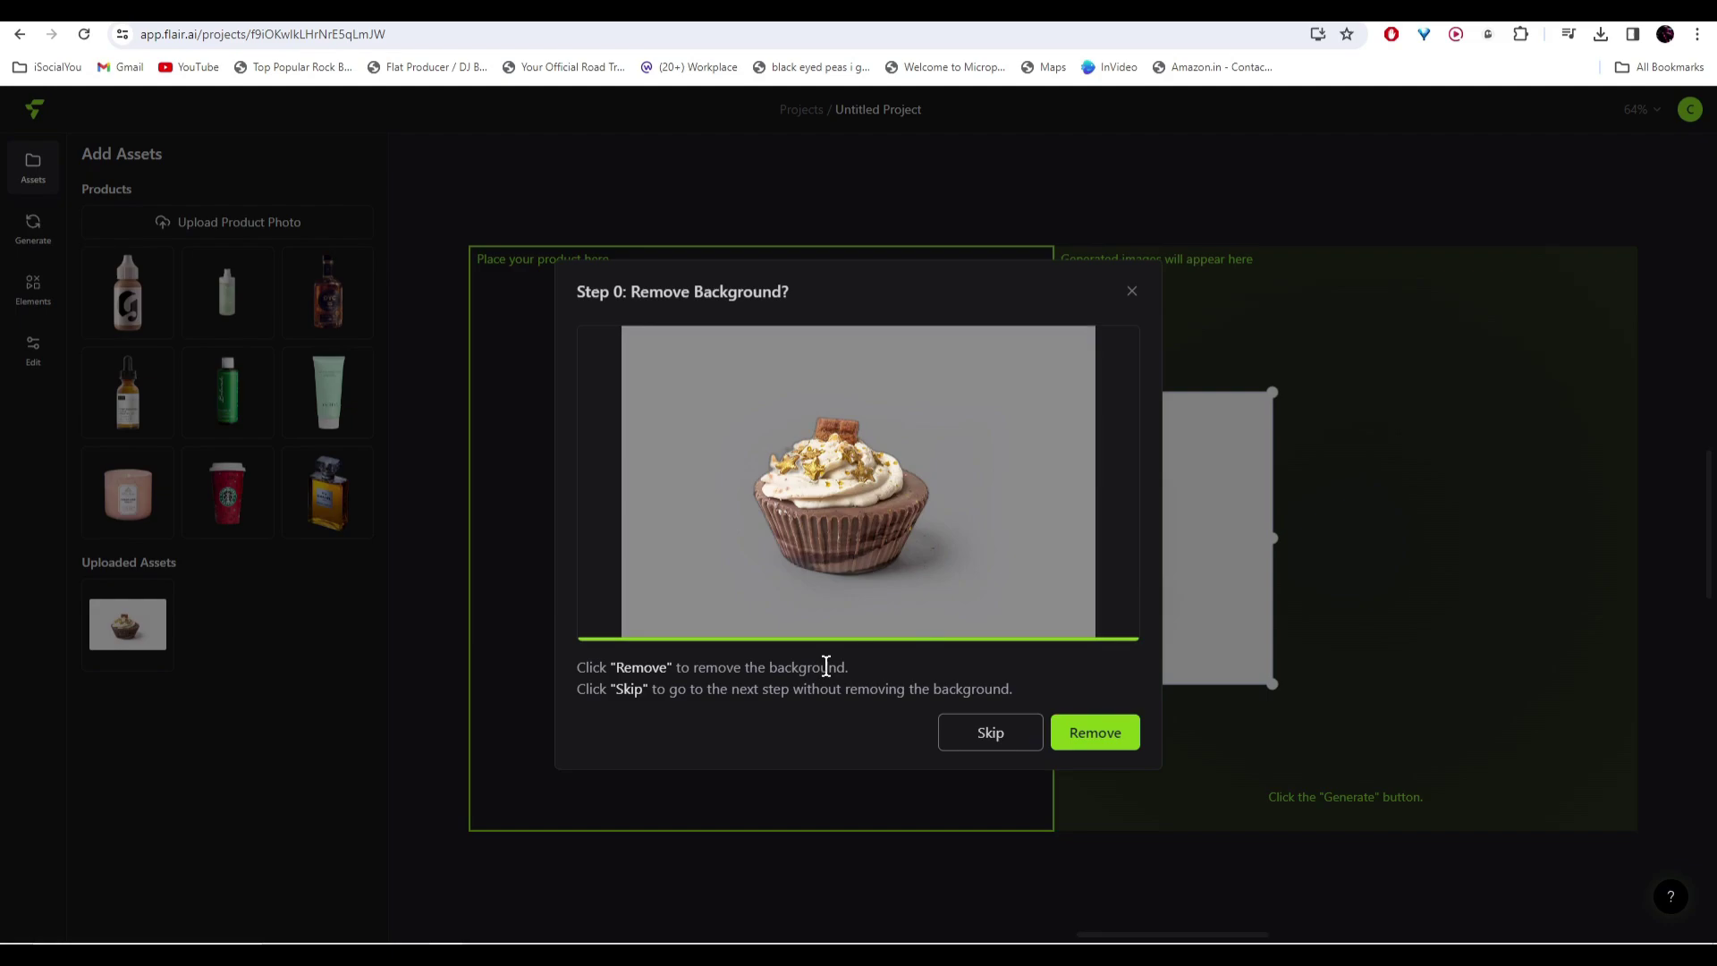
{"action": "left_click", "coordinate": [1107, 737]}
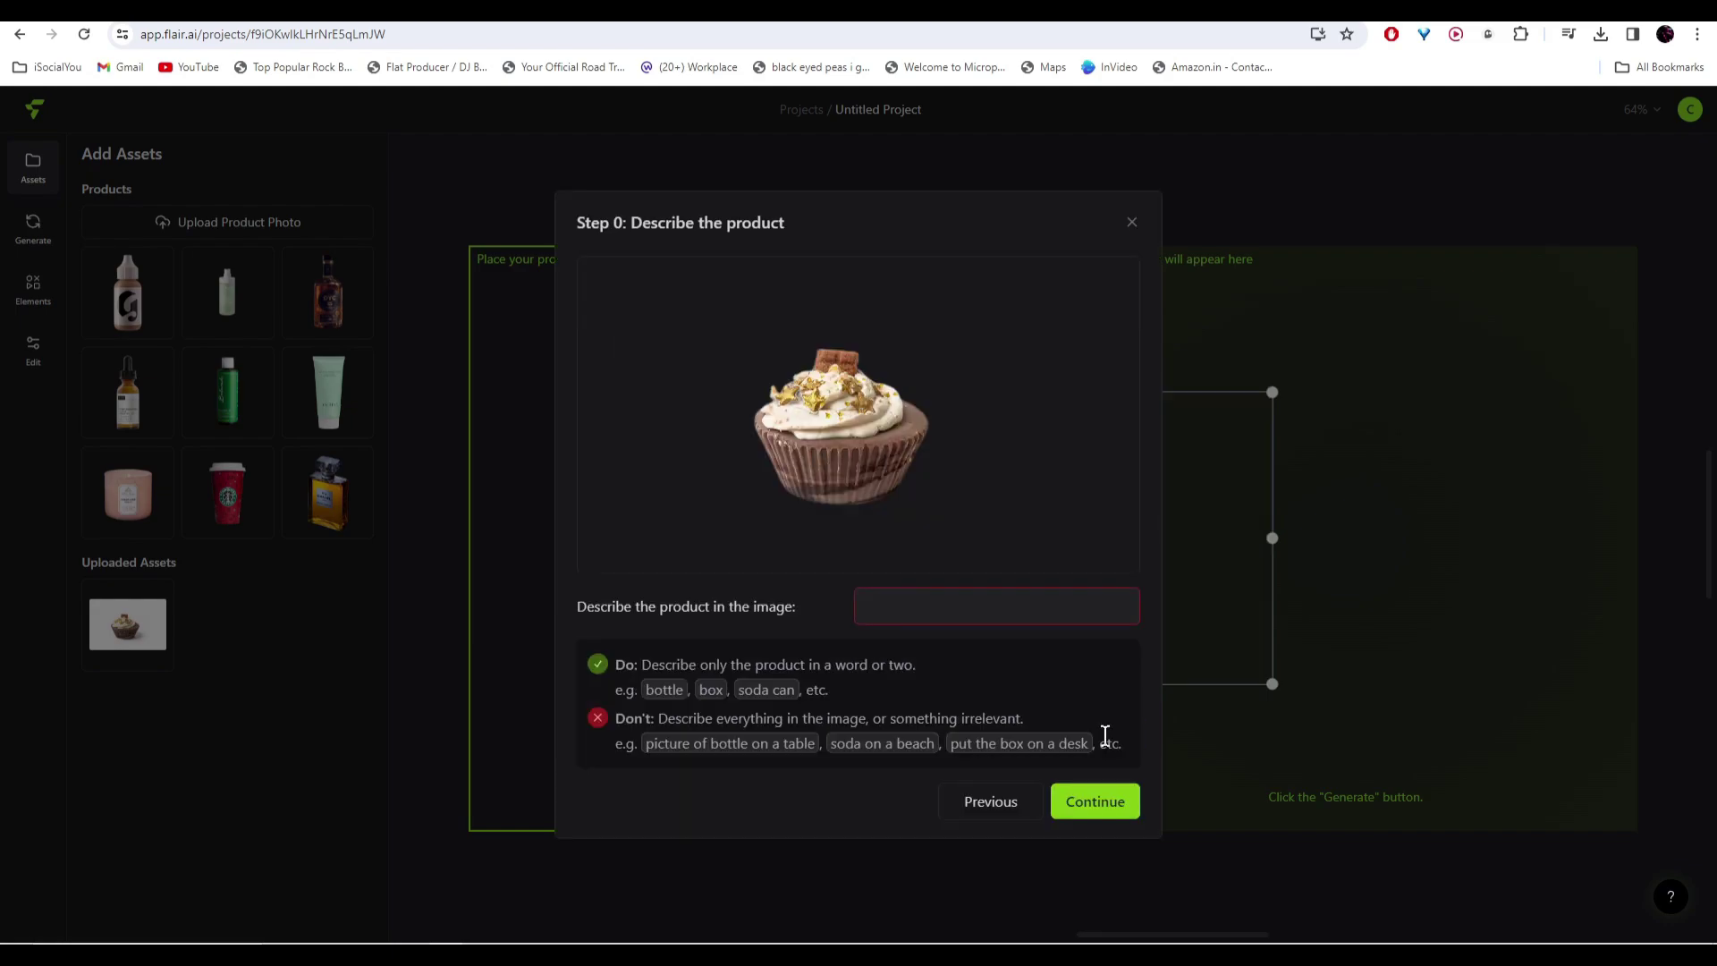
{"action": "left_click", "coordinate": [1007, 608]}
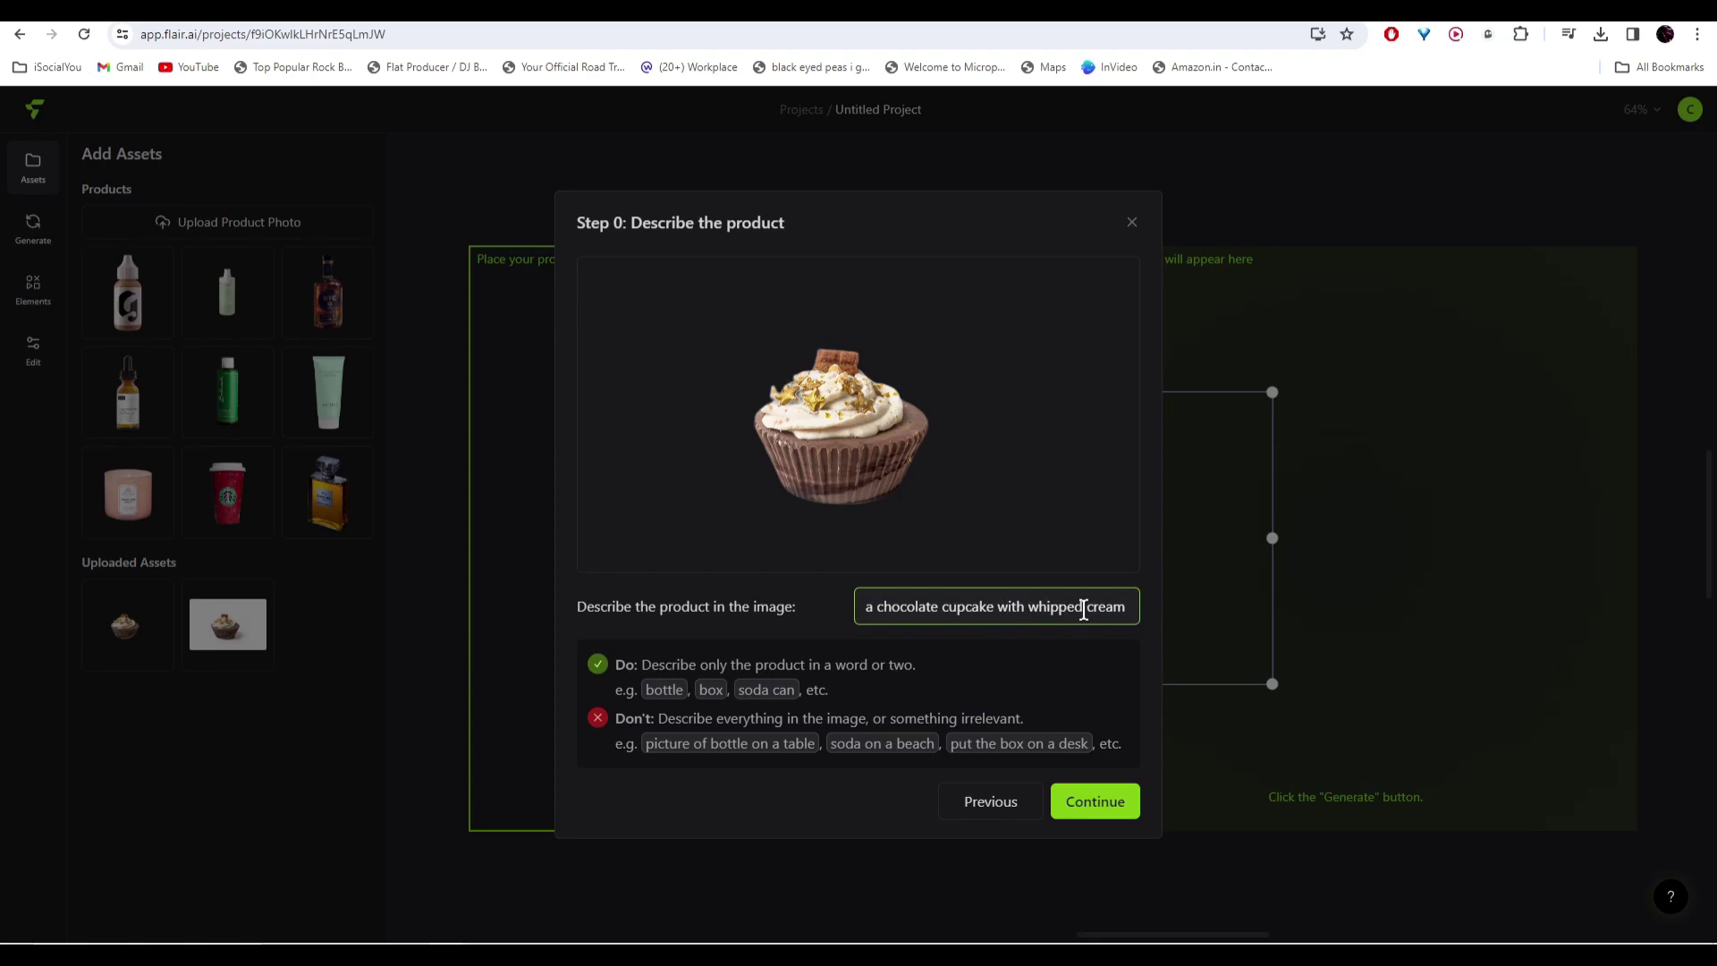
- Place the cupcake, apply the yellow flowers scene template, and generate the product photoshoot
{"action": "left_click", "coordinate": [1093, 799]}
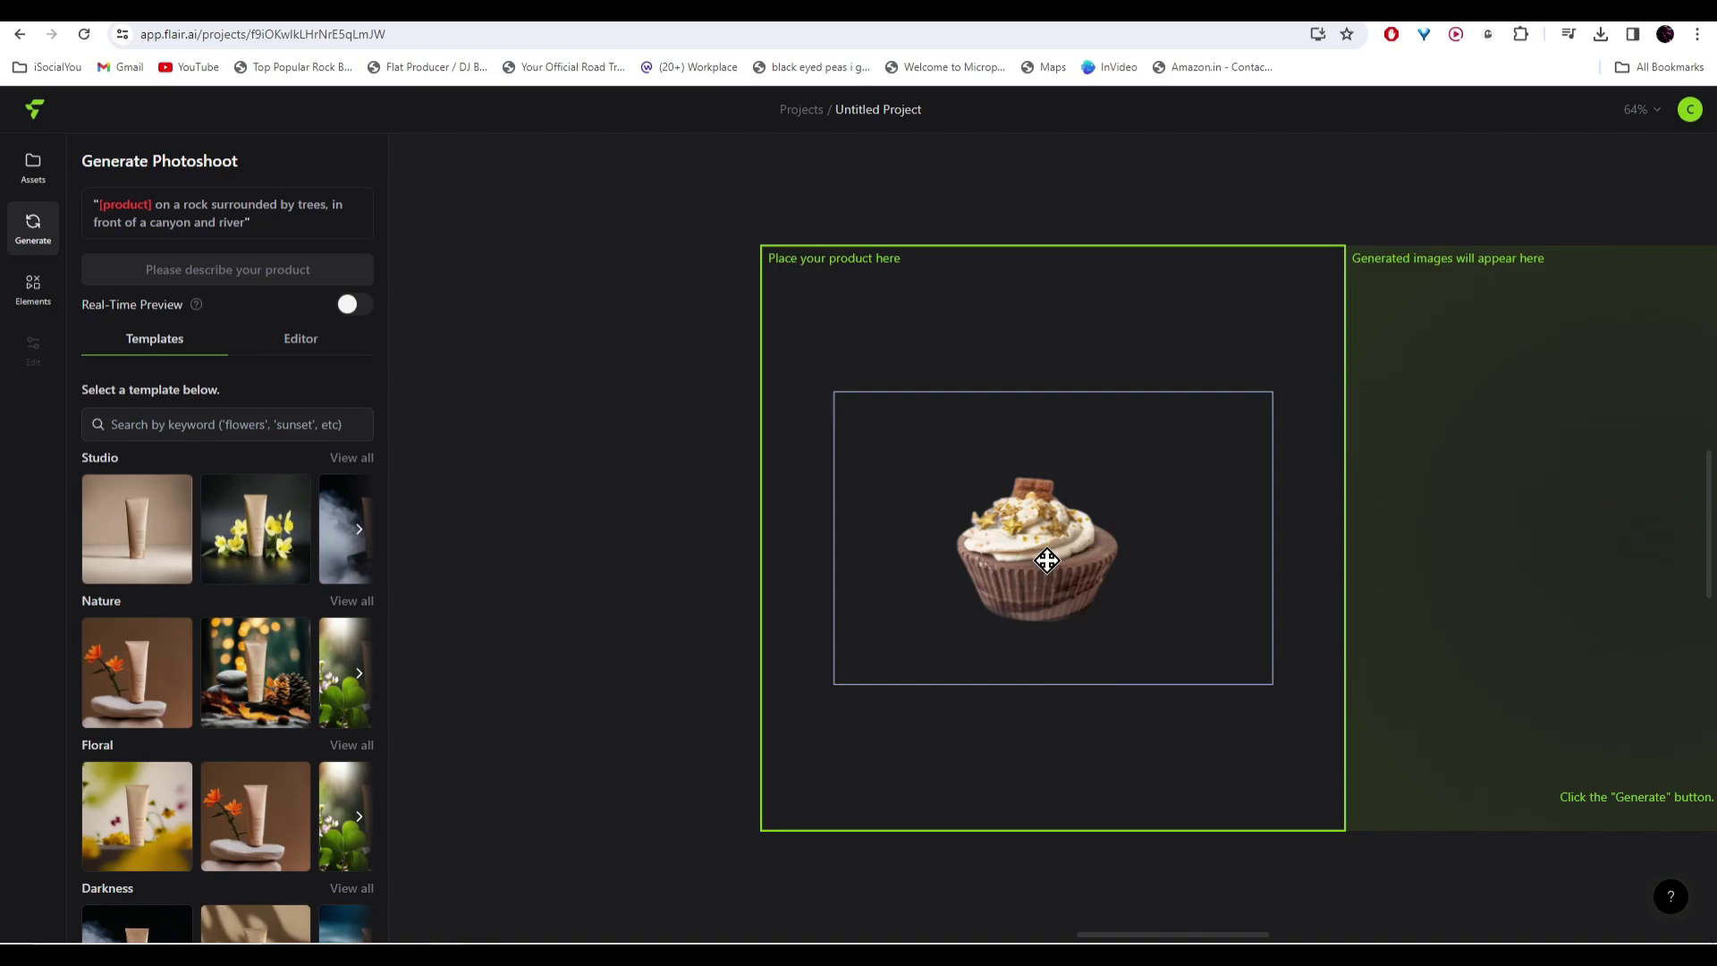
{"action": "left_click", "coordinate": [251, 540]}
{"action": "left_click", "coordinate": [243, 288]}
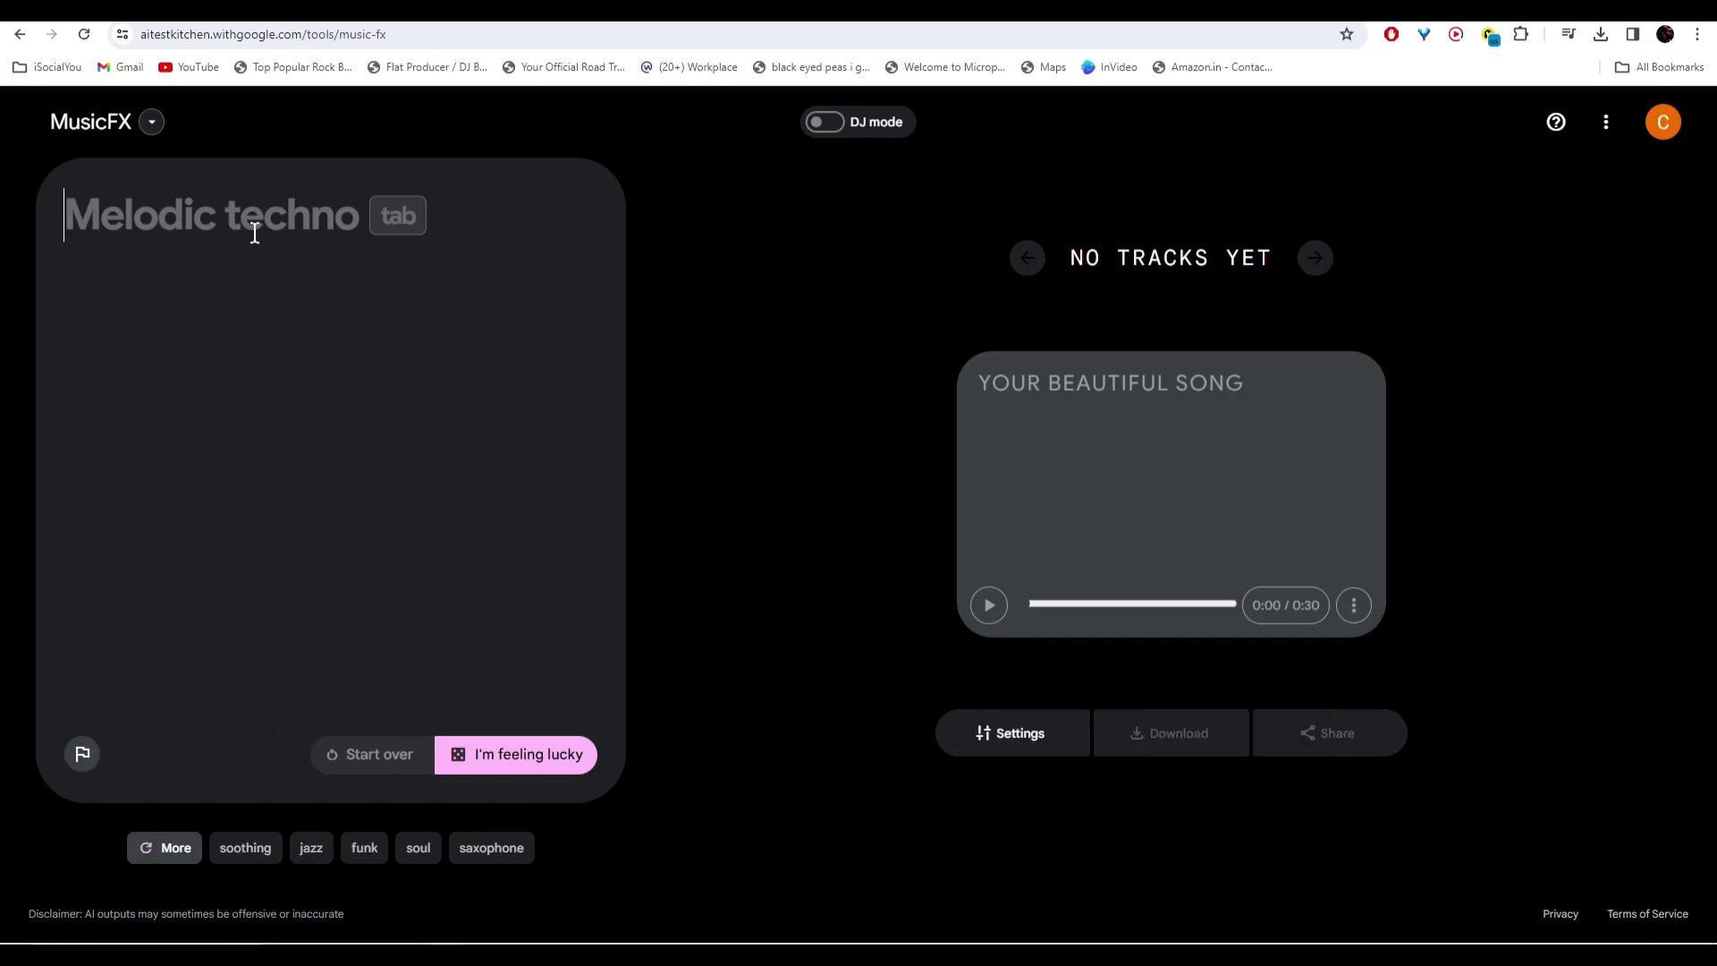
- Paste 'late night vibes' into the MusicFX prompt box
{"action": "type", "text": "late night vibes"}
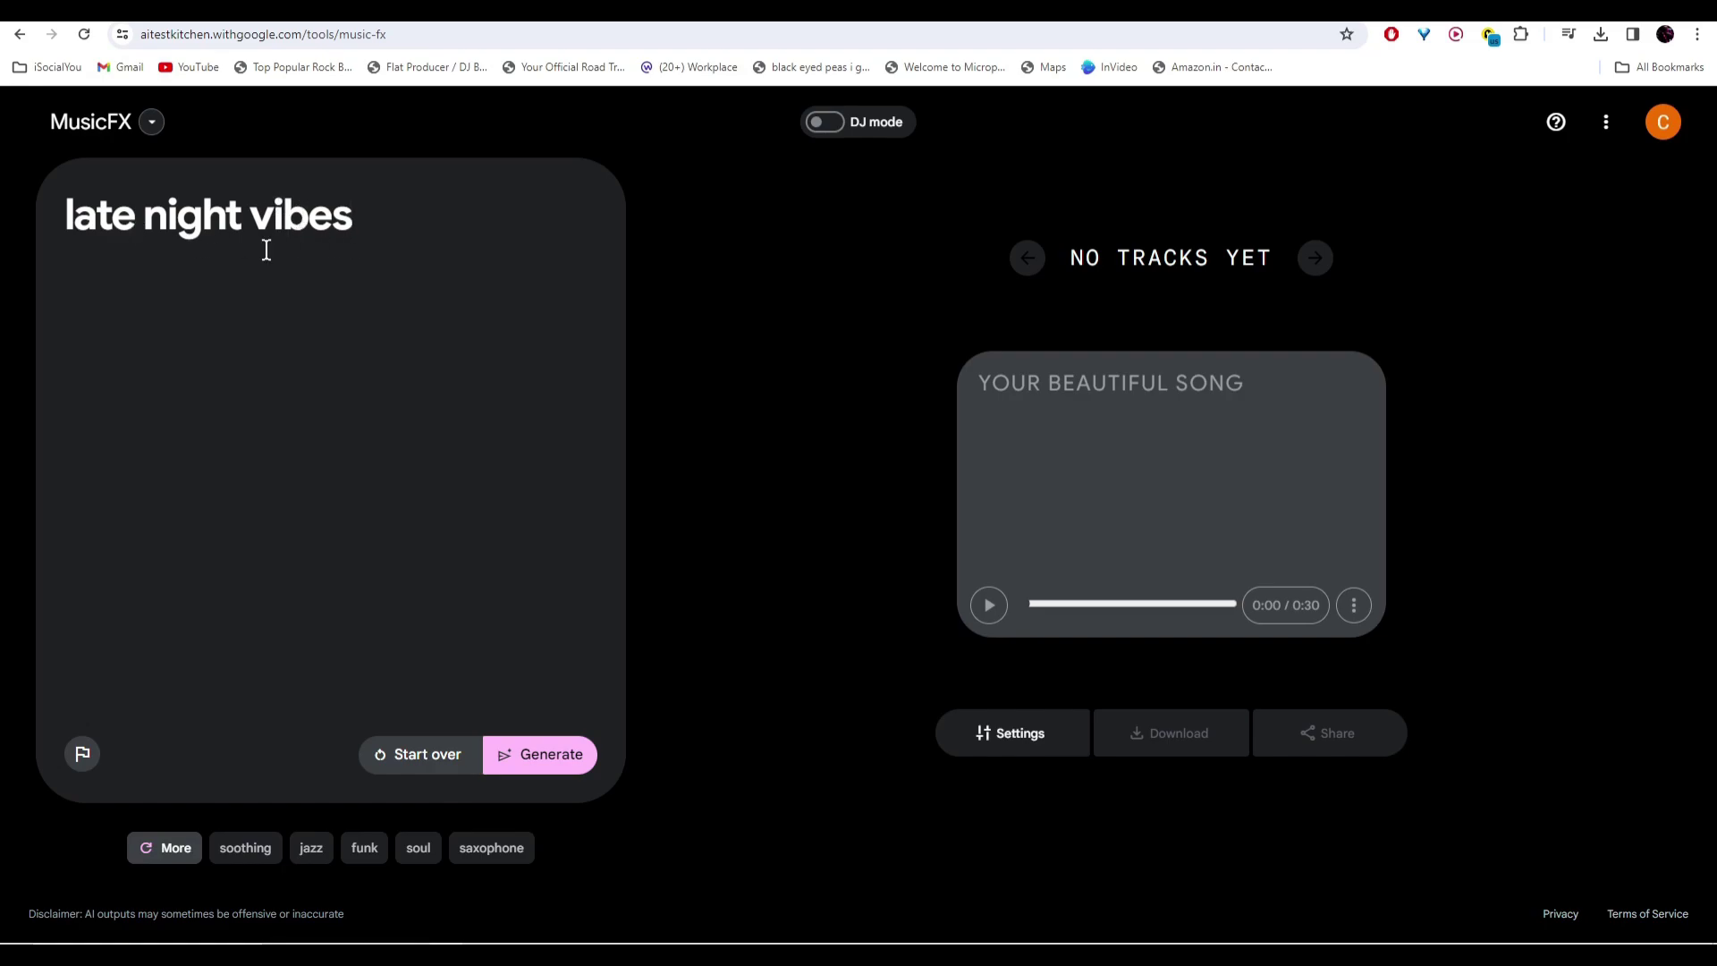
- Generate two 'late night vibes' tracks and play Track 1, pausing at 0:16
{"action": "left_click", "coordinate": [561, 773]}
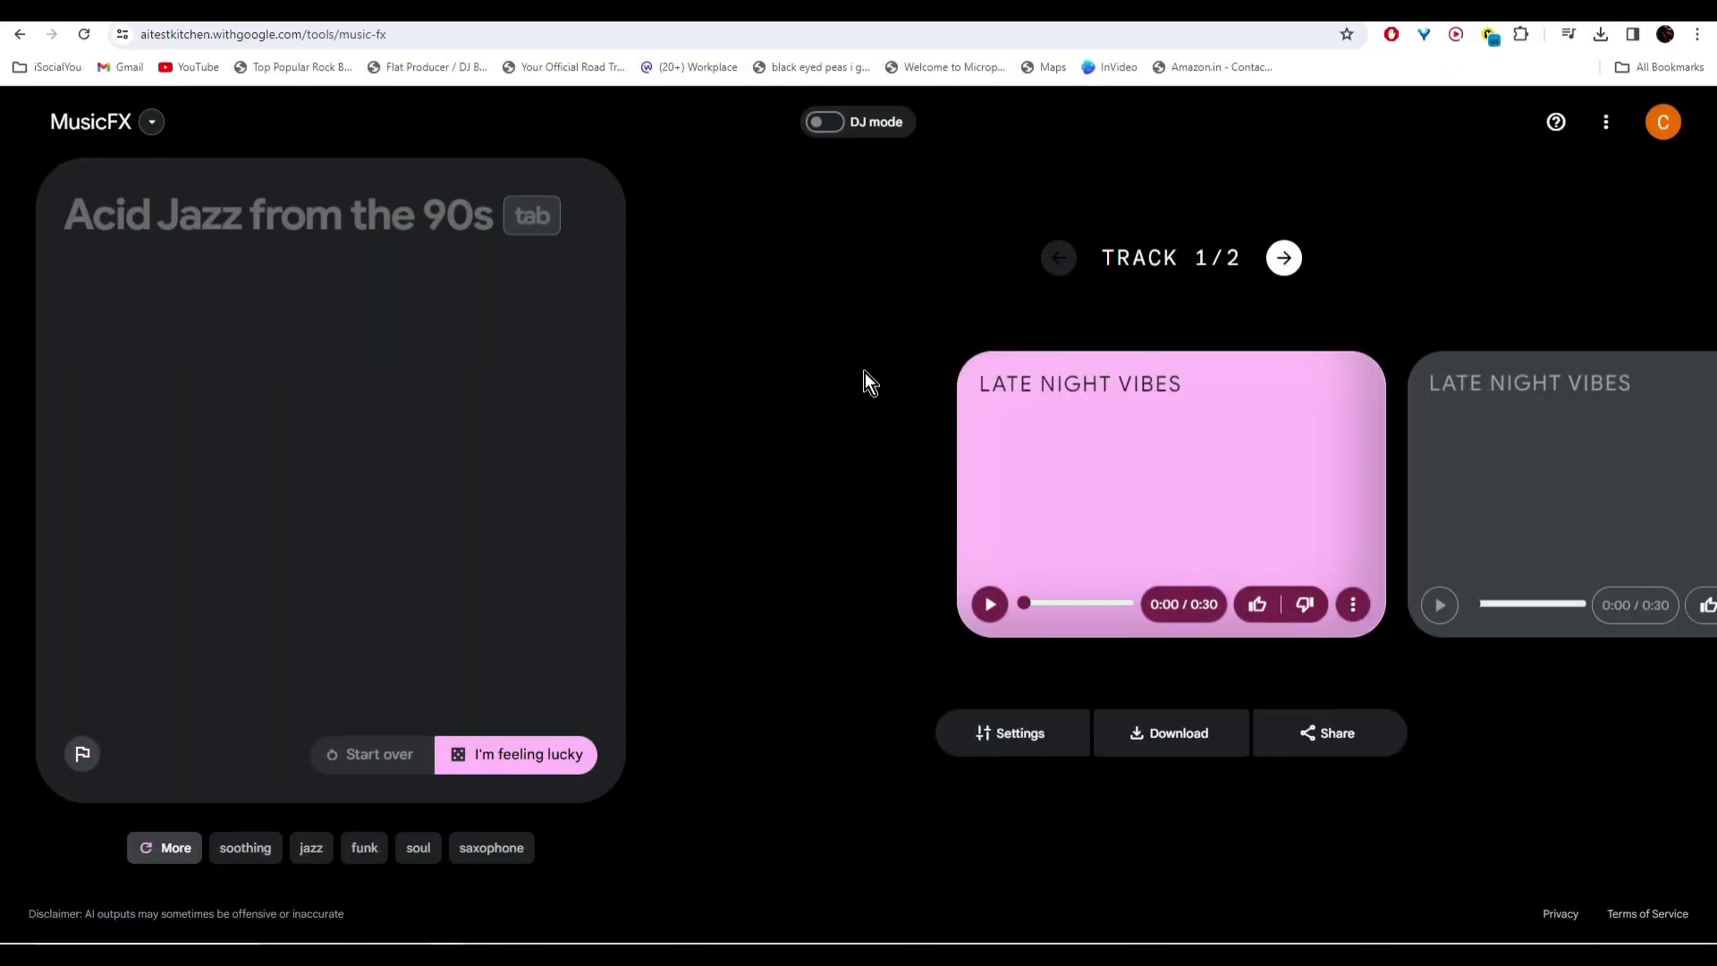
{"action": "left_click", "coordinate": [990, 604]}
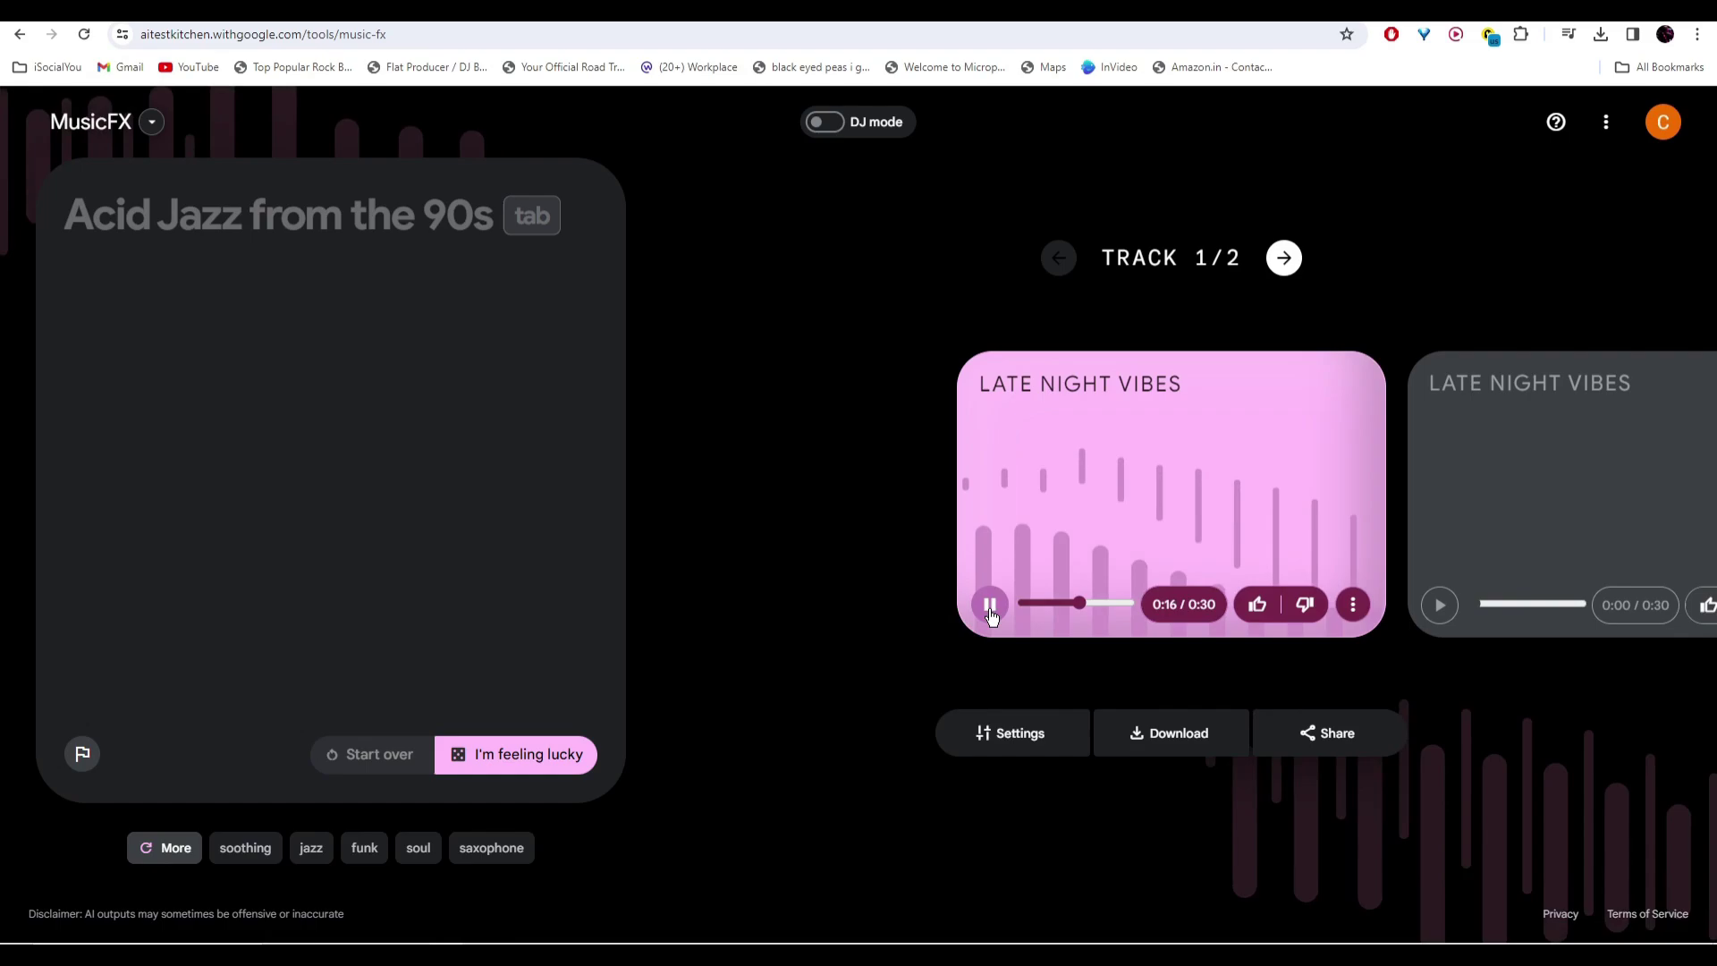
{"action": "key", "text": "space"}
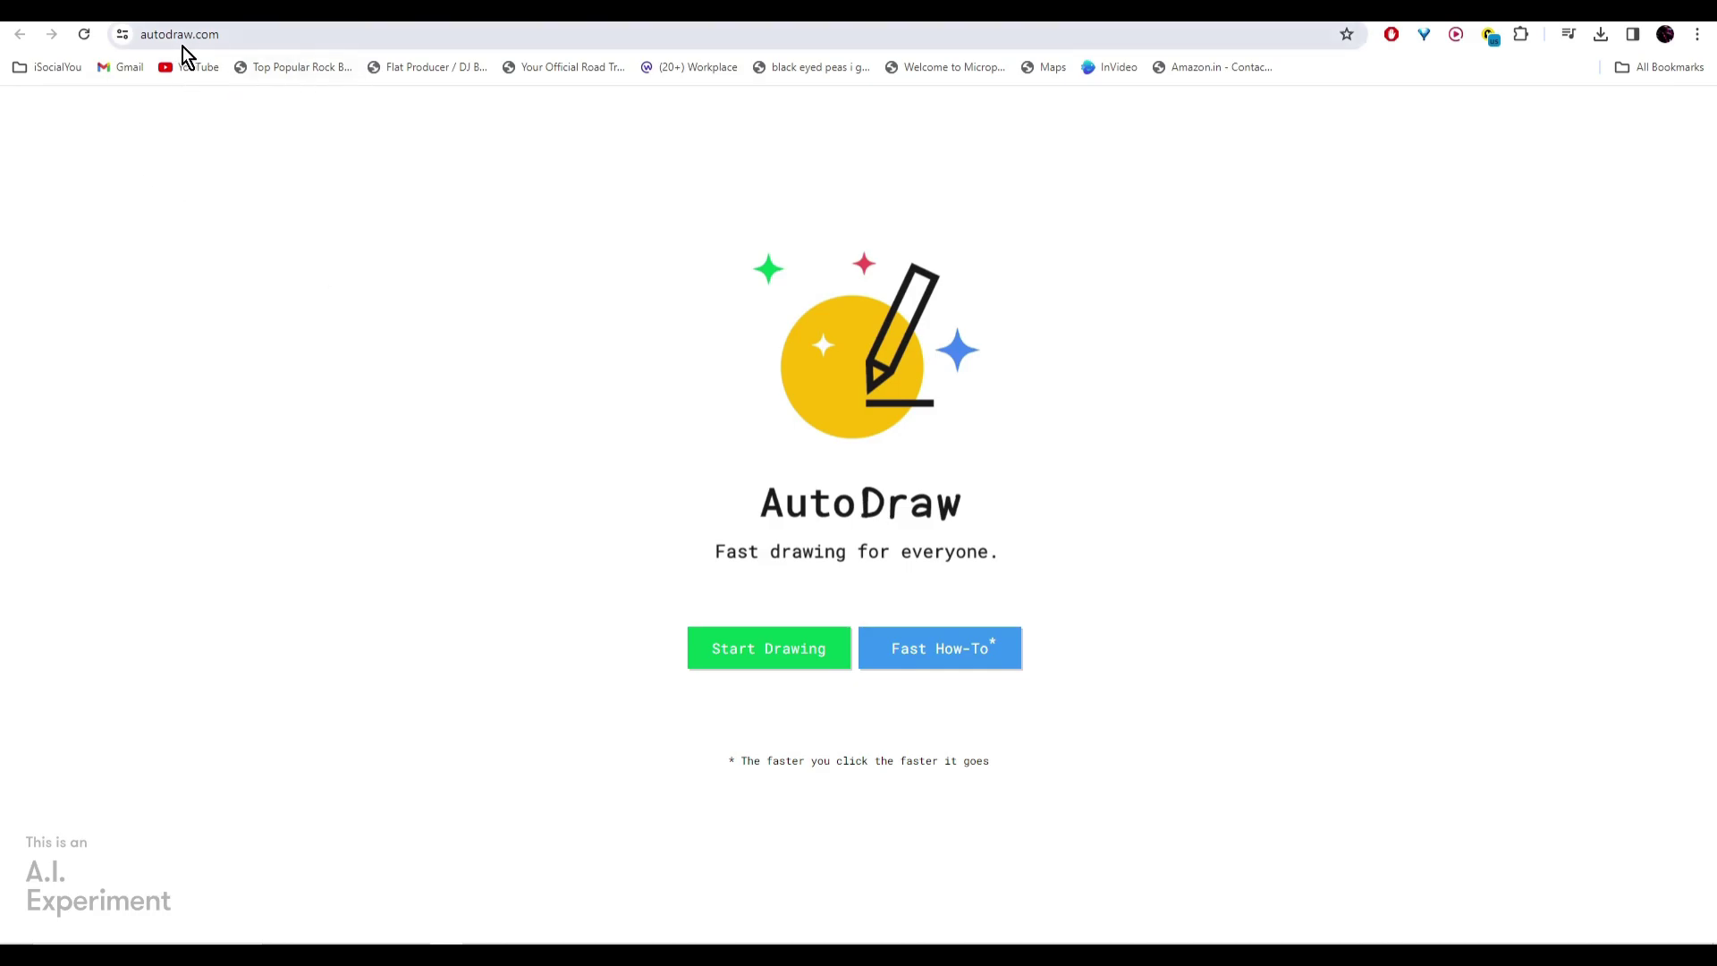
- Start a blank drawing canvas from the AutoDraw homepage
{"action": "left_click", "coordinate": [776, 648]}
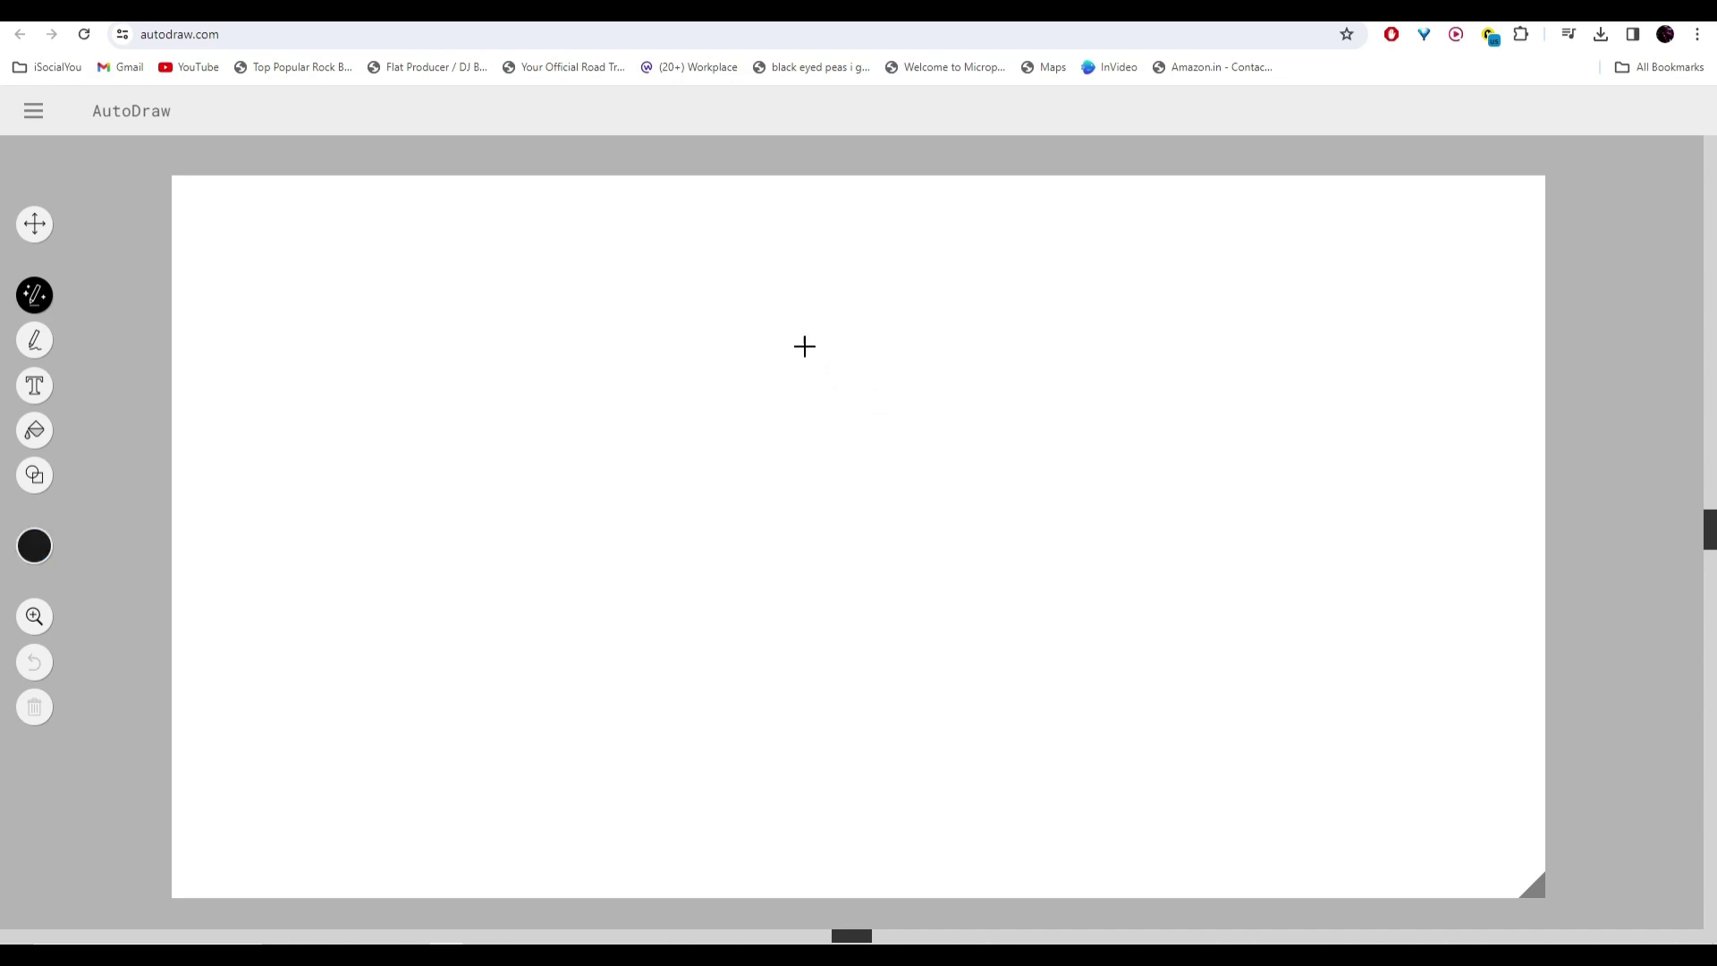
- Sketch a flower with a centre, petals and a stem on the canvas
{"action": "mouse_move", "coordinate": [805, 346]}
{"action": "left_mouse_down"}
{"action": "mouse_move", "coordinate": [740, 480]}
{"action": "mouse_move", "coordinate": [855, 357]}
{"action": "mouse_move", "coordinate": [805, 340]}
{"action": "left_mouse_up"}
{"action": "mouse_move", "coordinate": [718, 288]}
{"action": "left_mouse_down"}
{"action": "mouse_move", "coordinate": [748, 268]}
{"action": "mouse_move", "coordinate": [898, 559]}
{"action": "mouse_move", "coordinate": [716, 268]}
{"action": "mouse_move", "coordinate": [733, 301]}
{"action": "left_mouse_up"}
{"action": "left_click_drag", "start_coordinate": [767, 545], "coordinate": [703, 781]}
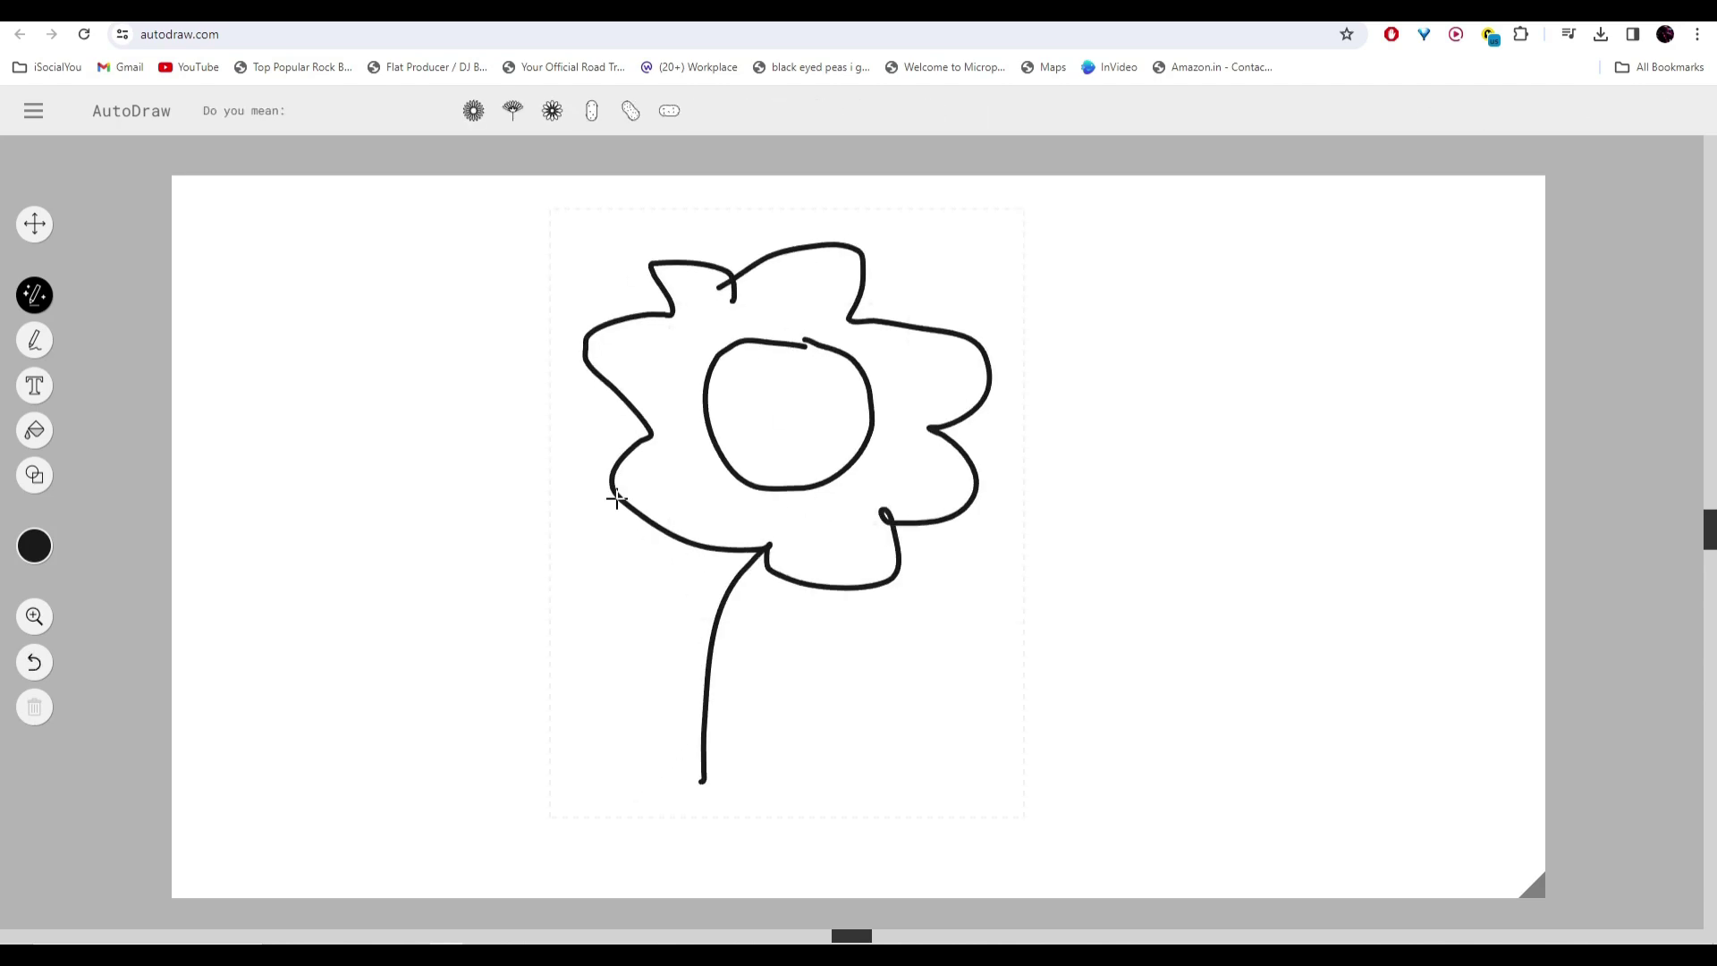
- Try several flower suggestions and settle on the stemmed cartoon flower with two leaves
{"action": "left_click", "coordinate": [472, 109]}
{"action": "left_click", "coordinate": [515, 112]}
{"action": "left_click", "coordinate": [550, 111]}
{"action": "left_click", "coordinate": [358, 113]}
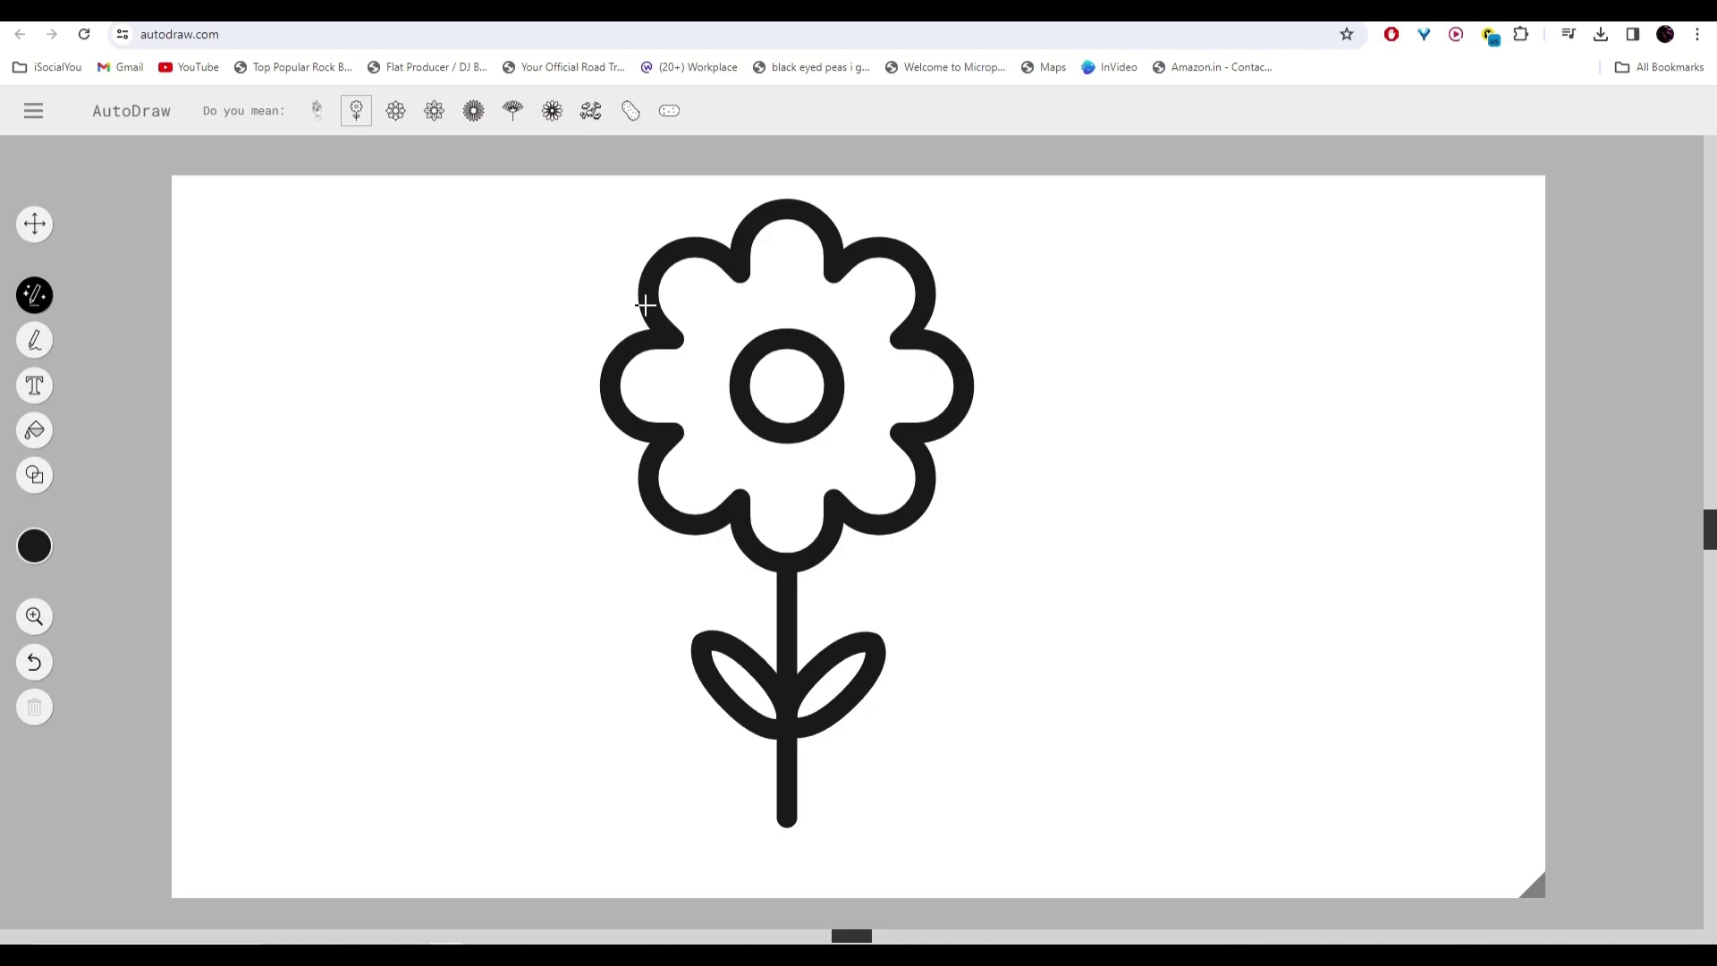
- Sketch a rough car, compare the car suggestions, and settle on the front-view police car
{"action": "mouse_move", "coordinate": [594, 458]}
{"action": "left_mouse_down"}
{"action": "mouse_move", "coordinate": [671, 395]}
{"action": "mouse_move", "coordinate": [835, 410]}
{"action": "mouse_move", "coordinate": [844, 441]}
{"action": "mouse_move", "coordinate": [594, 451]}
{"action": "mouse_move", "coordinate": [653, 458]}
{"action": "left_mouse_up"}
{"action": "left_click_drag", "start_coordinate": [828, 438], "coordinate": [852, 452]}
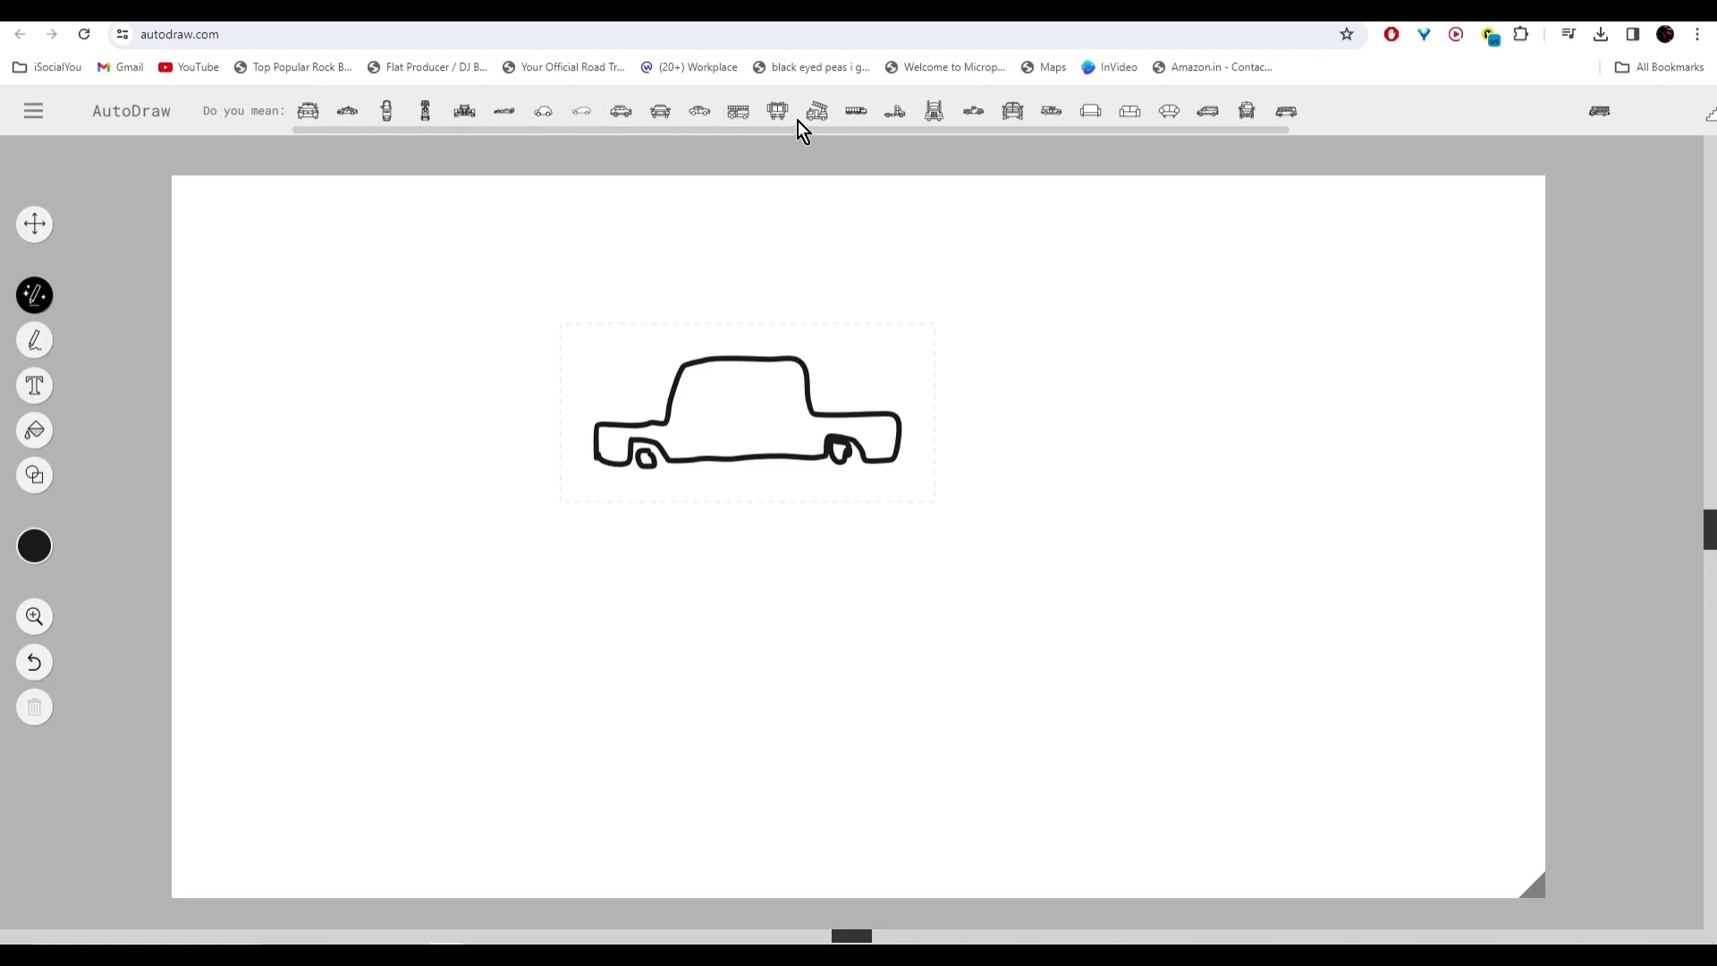
{"action": "left_click", "coordinate": [658, 111]}
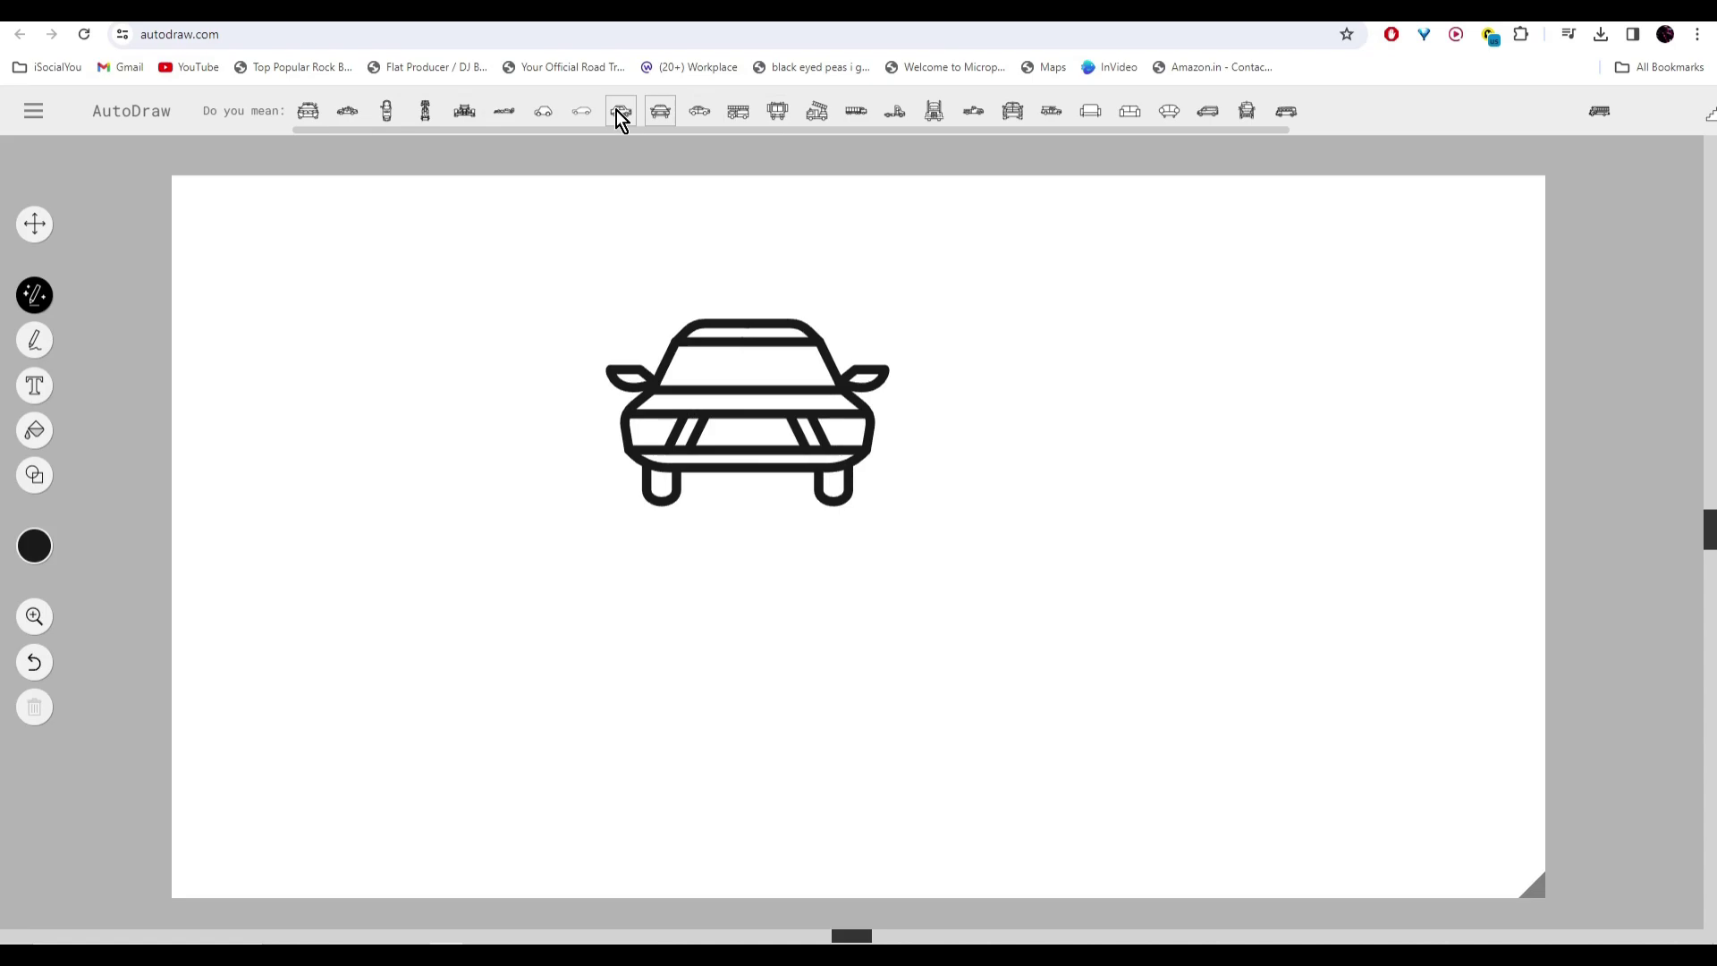
{"action": "left_click", "coordinate": [615, 110]}
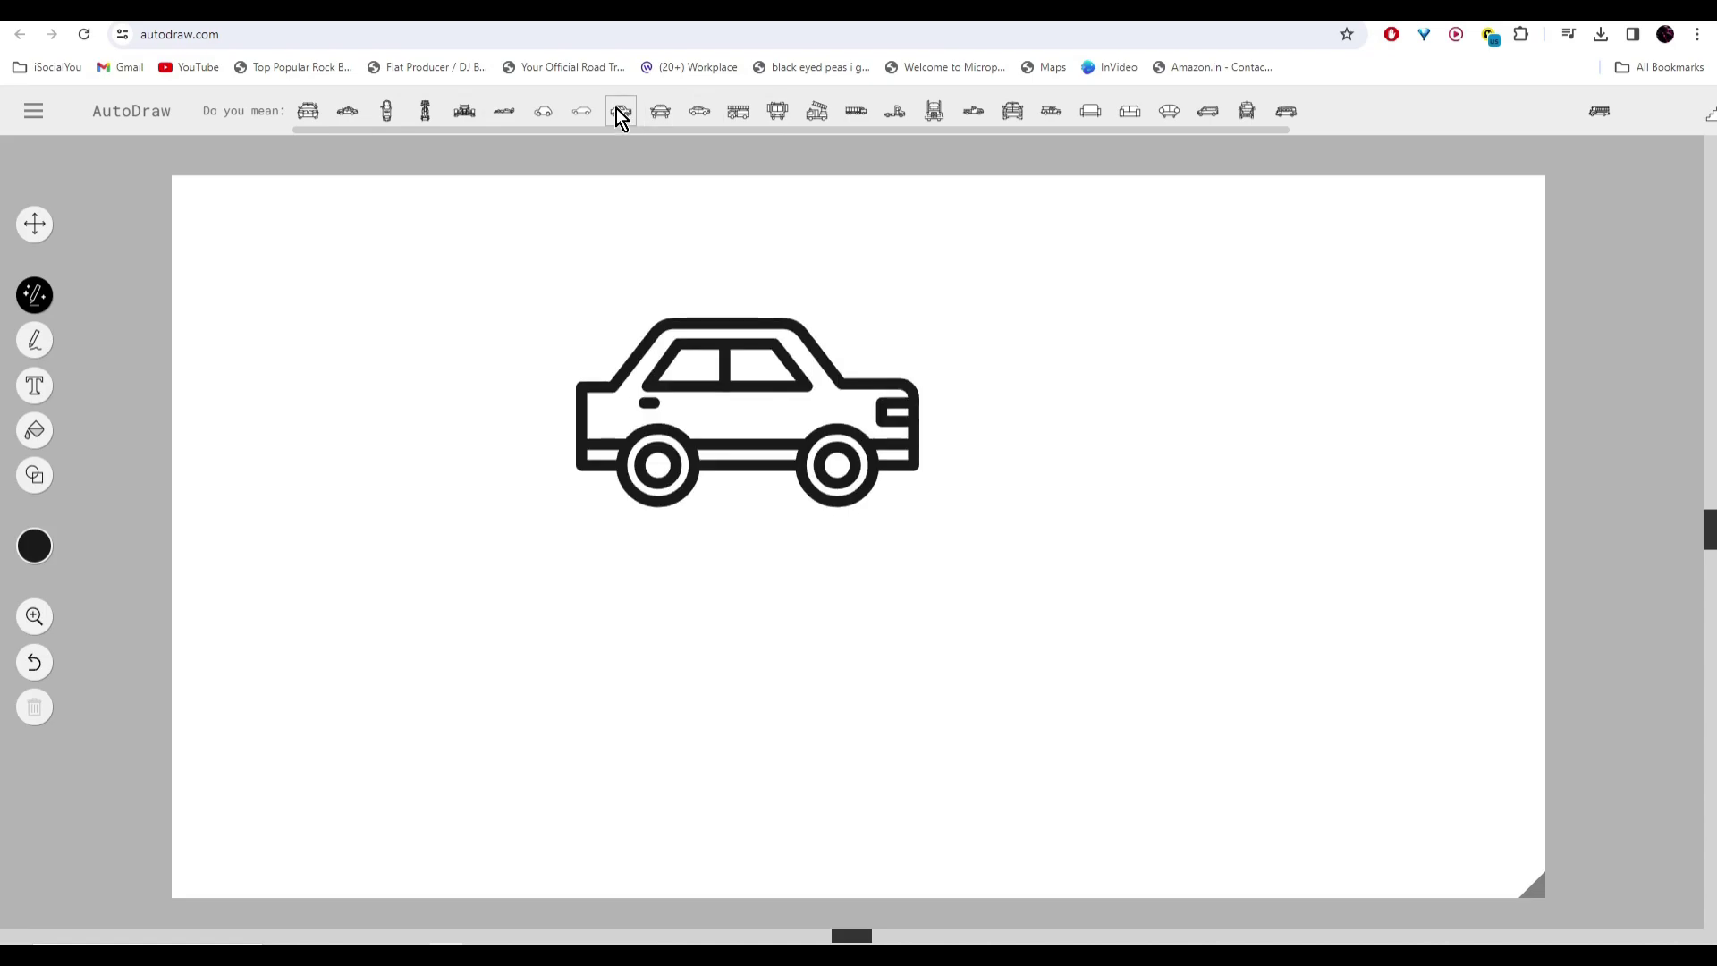
{"action": "left_click", "coordinate": [306, 111]}
{"action": "left_click", "coordinate": [347, 111]}
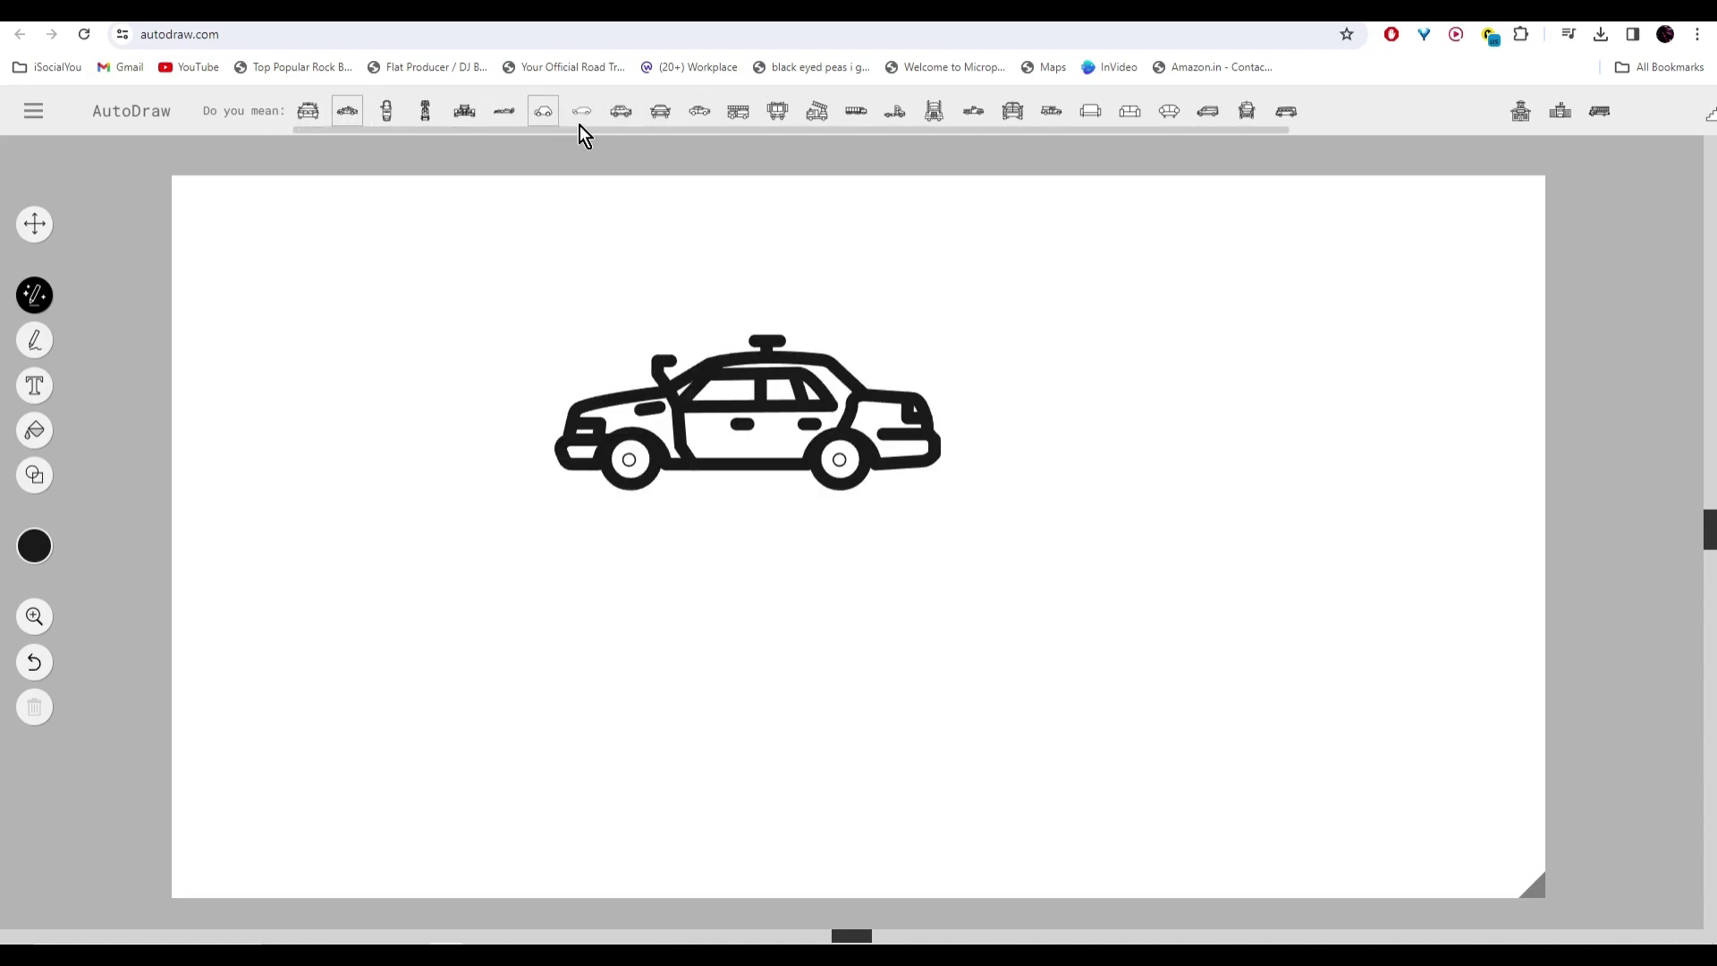
{"action": "left_click", "coordinate": [308, 114]}
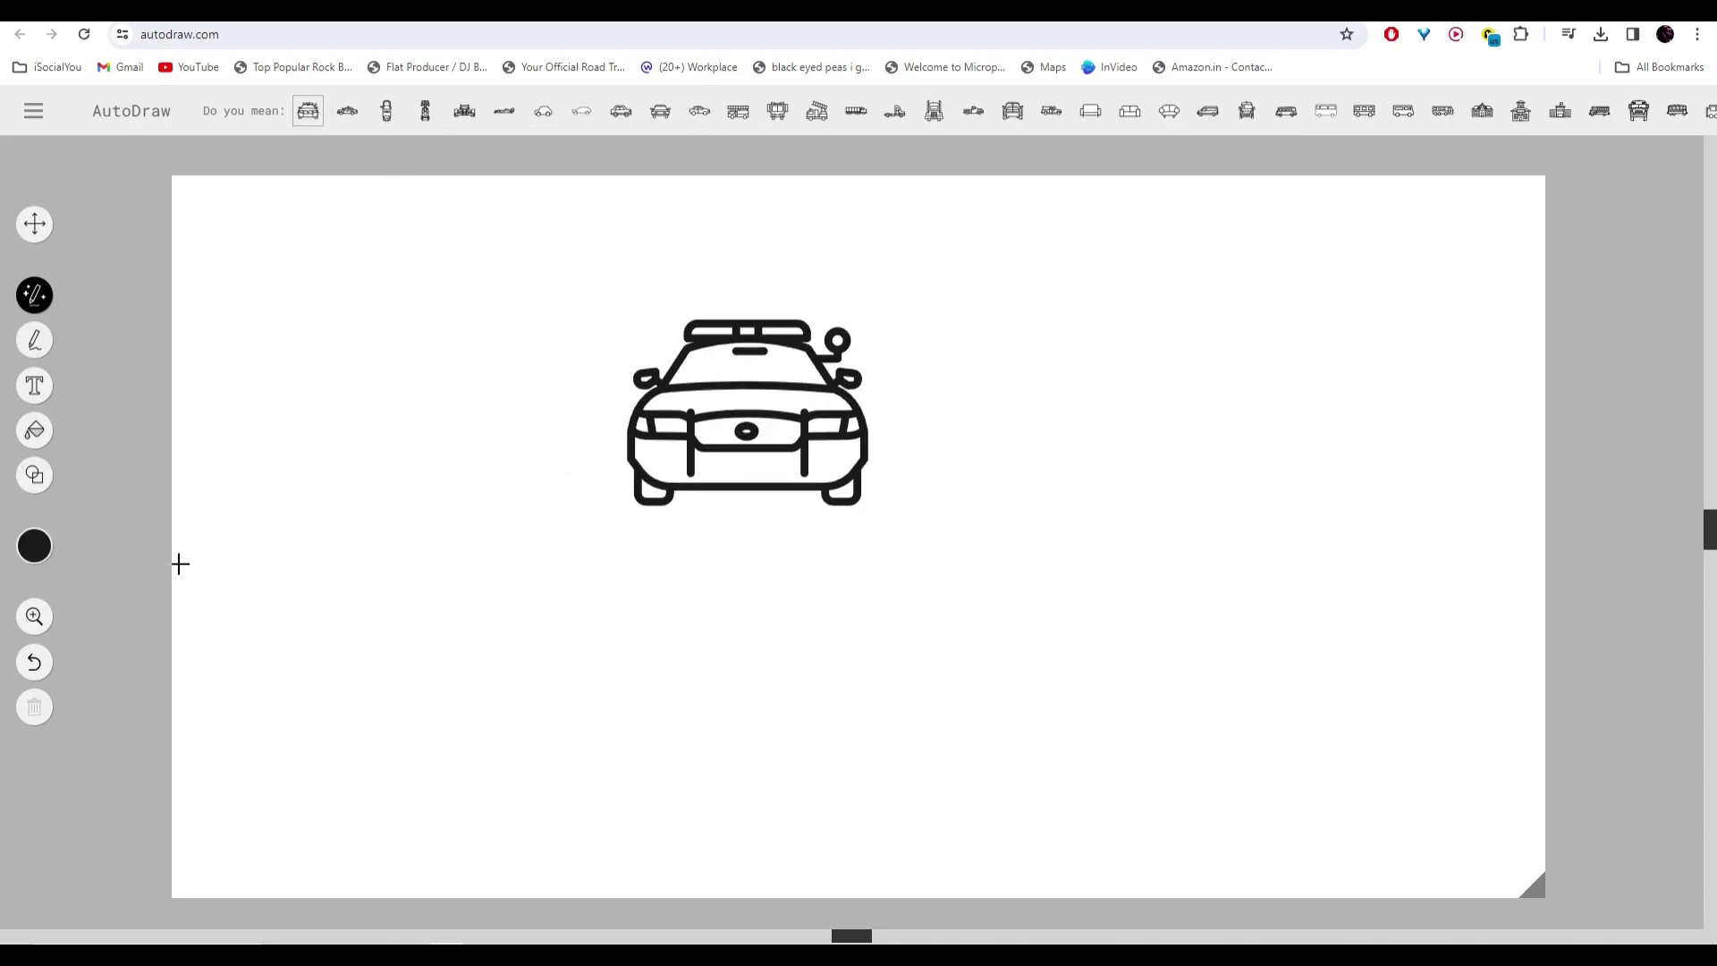
- Fill the police car body blue and the light bar's left end red and right end green
{"action": "left_click", "coordinate": [100, 546]}
{"action": "left_click", "coordinate": [34, 430]}
{"action": "left_click", "coordinate": [747, 456]}
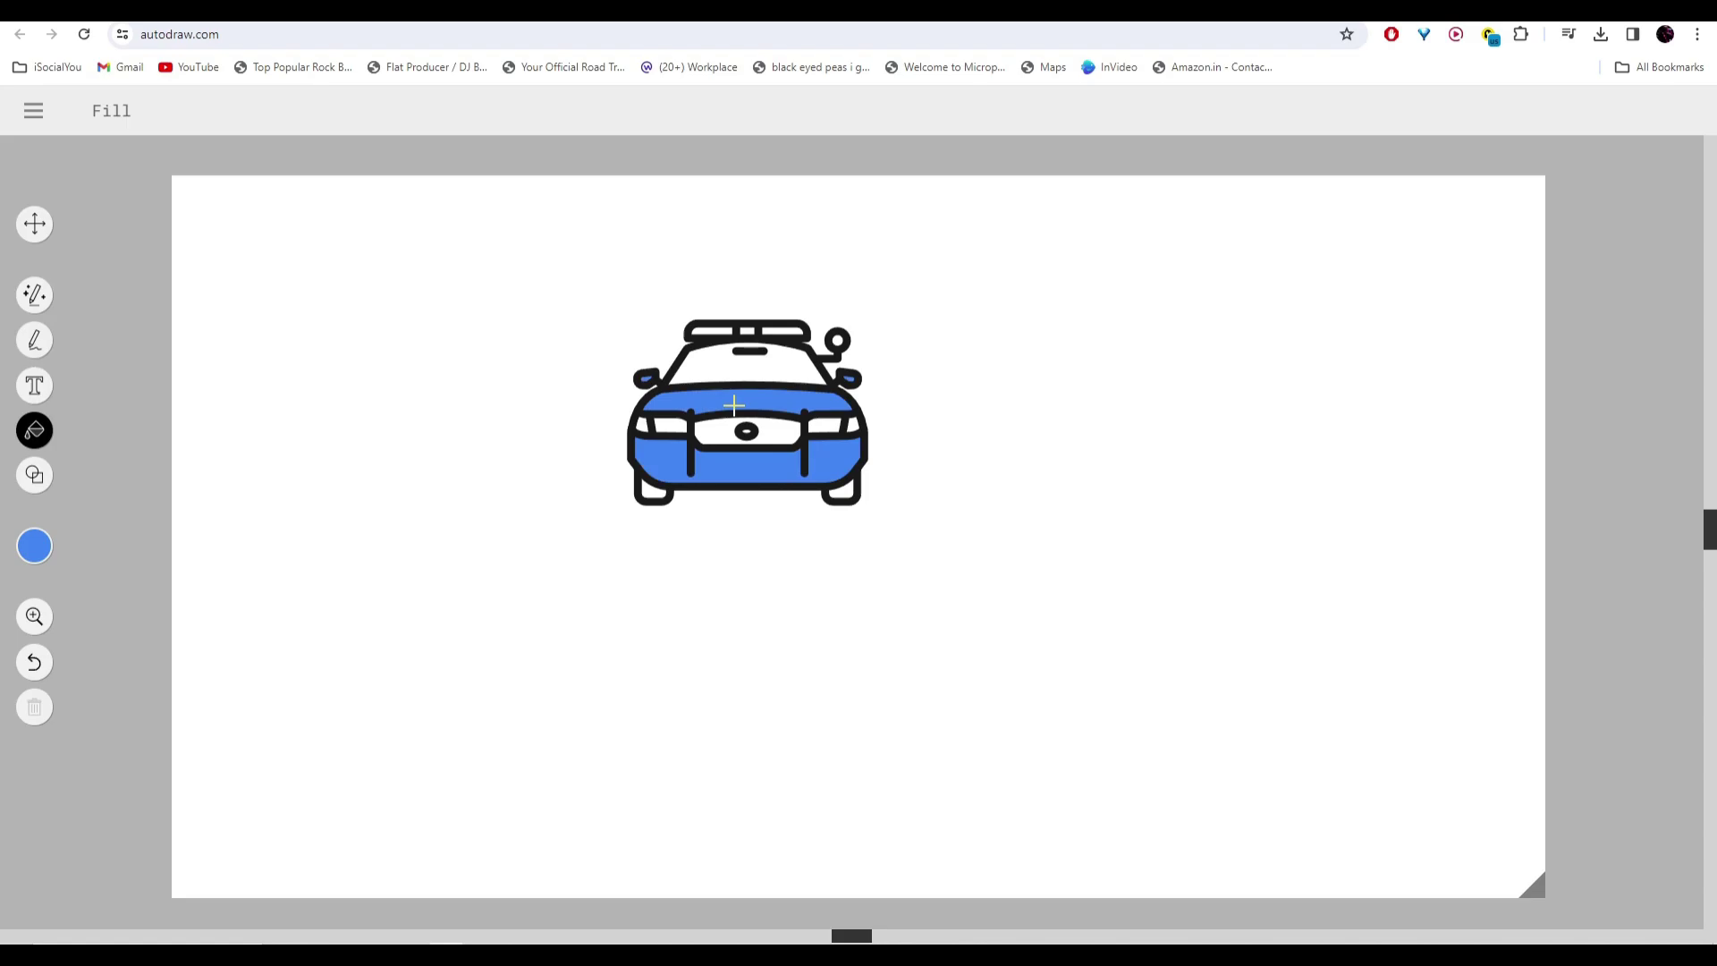
{"action": "mouse_move", "coordinate": [40, 552]}
{"action": "left_click", "coordinate": [185, 546]}
{"action": "left_click", "coordinate": [711, 331]}
{"action": "left_click", "coordinate": [122, 546]}
{"action": "left_click", "coordinate": [782, 331]}
- Fill the light bar's middle blue, the headlights orange and the tyres black, then go to KoalaWriter
{"action": "left_click", "coordinate": [100, 546]}
{"action": "left_click", "coordinate": [747, 331]}
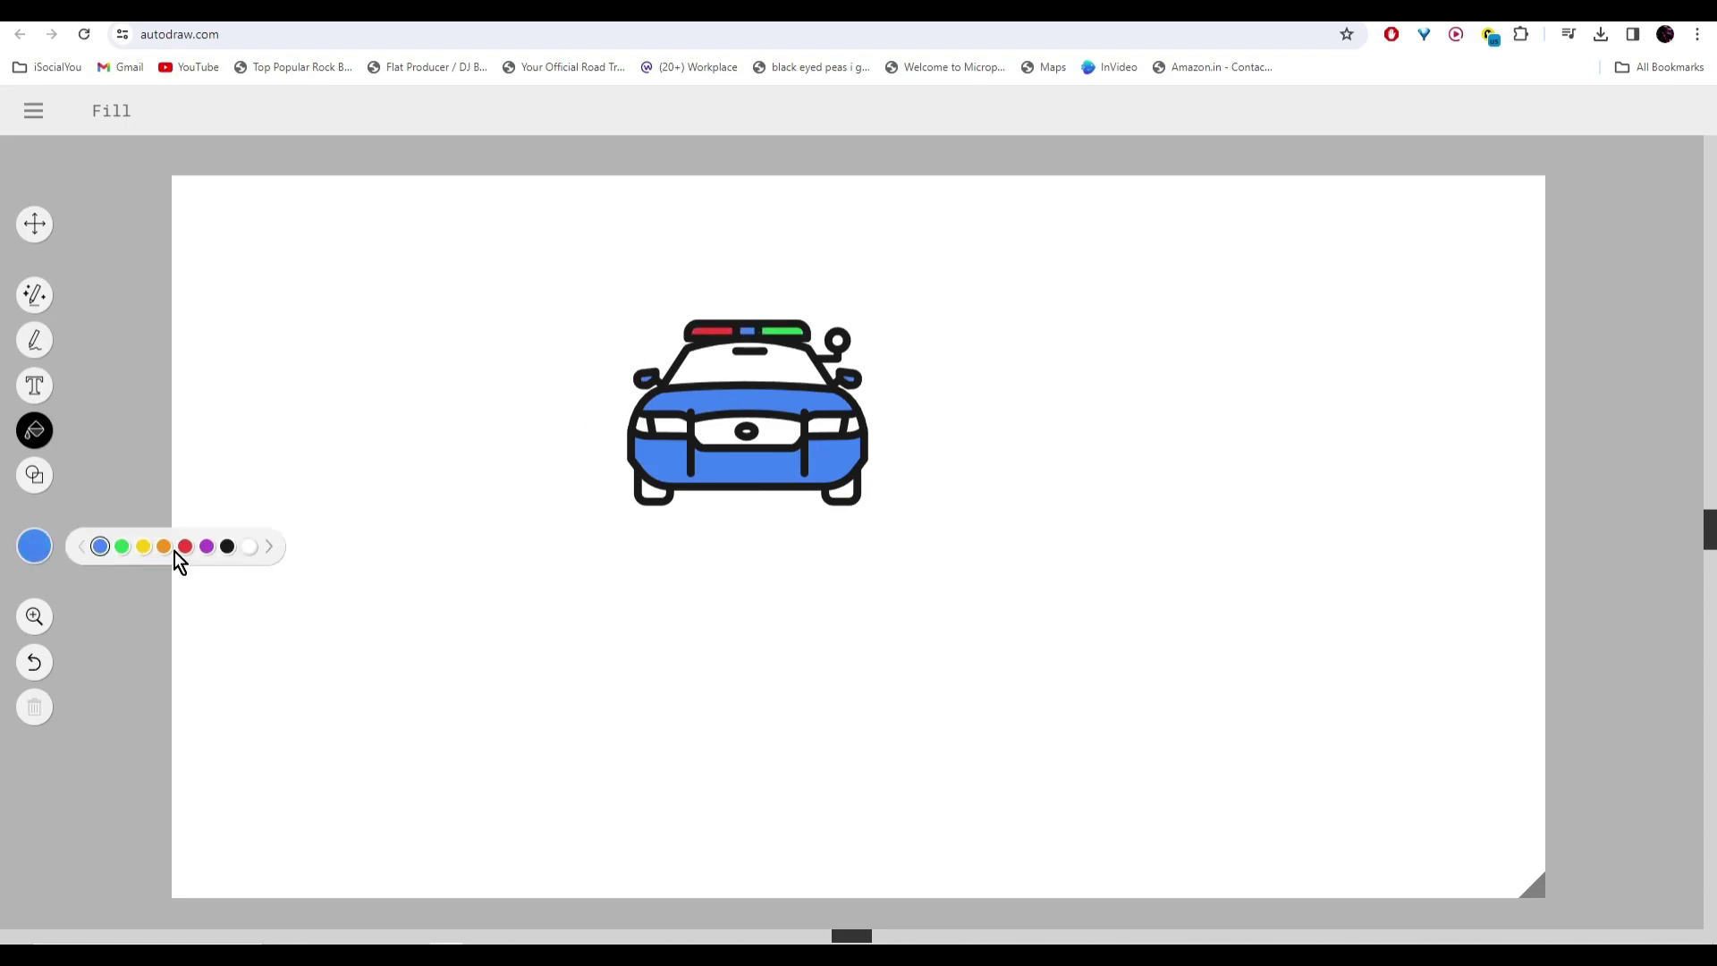
{"action": "left_click", "coordinate": [164, 547]}
{"action": "left_click", "coordinate": [671, 425]}
{"action": "left_click", "coordinate": [228, 546]}
{"action": "left_click", "coordinate": [653, 495]}
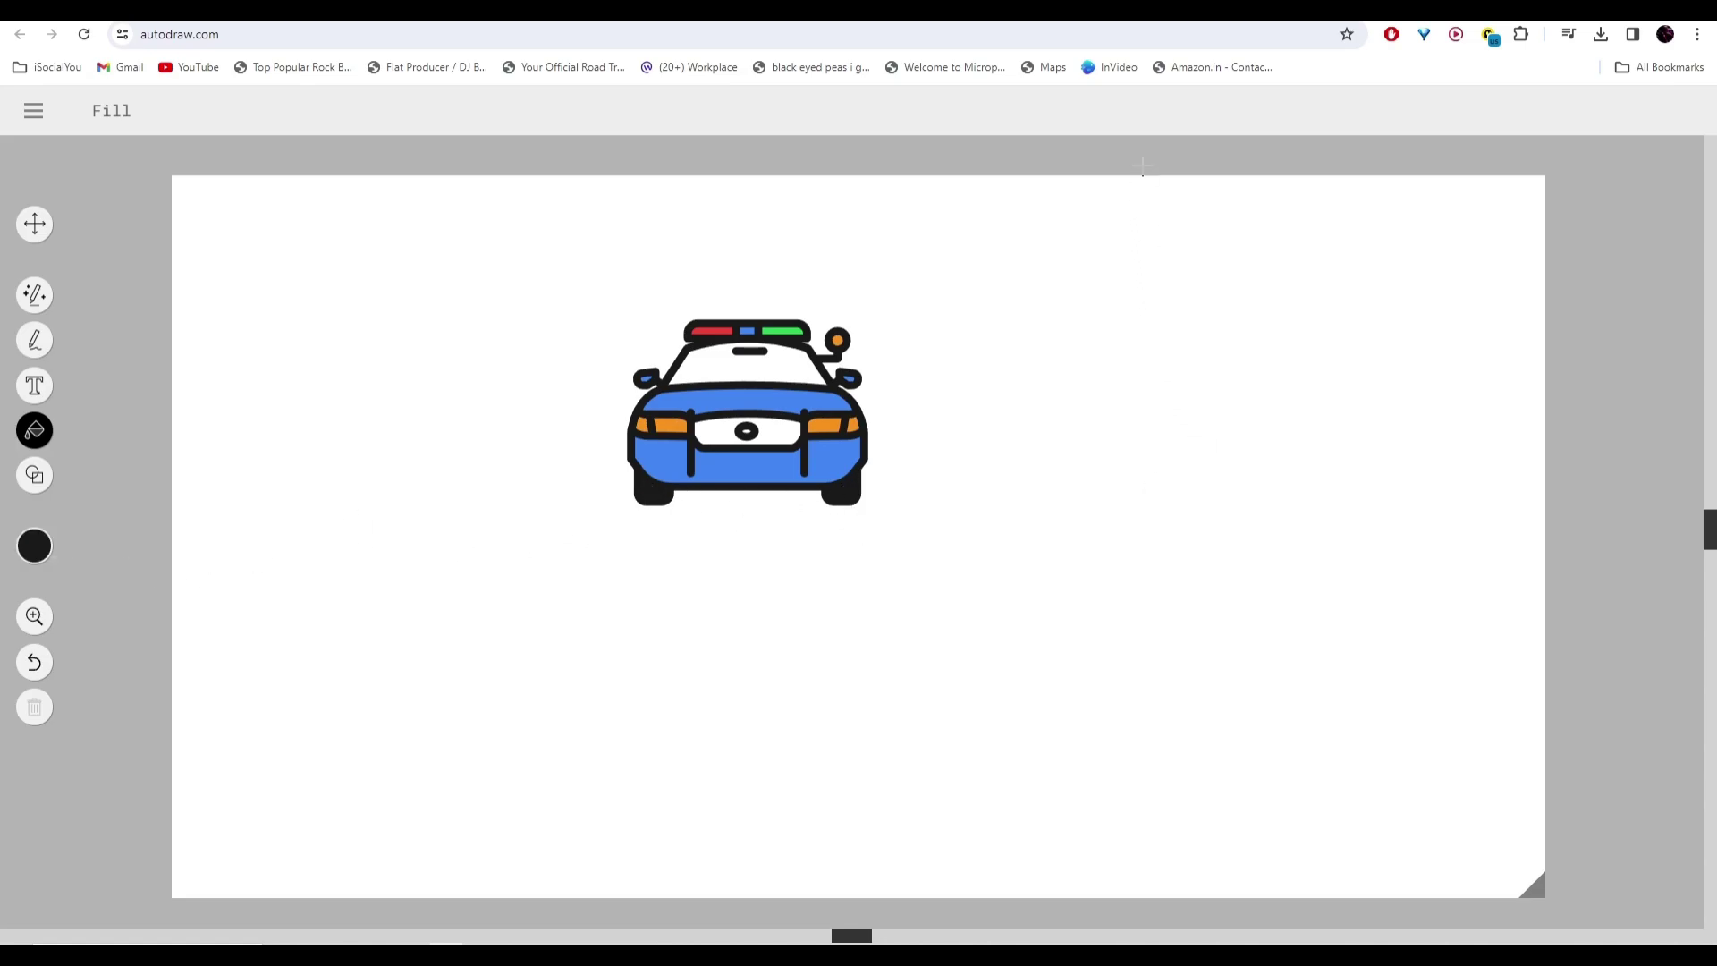
{"action": "left_click", "coordinate": [720, 11]}
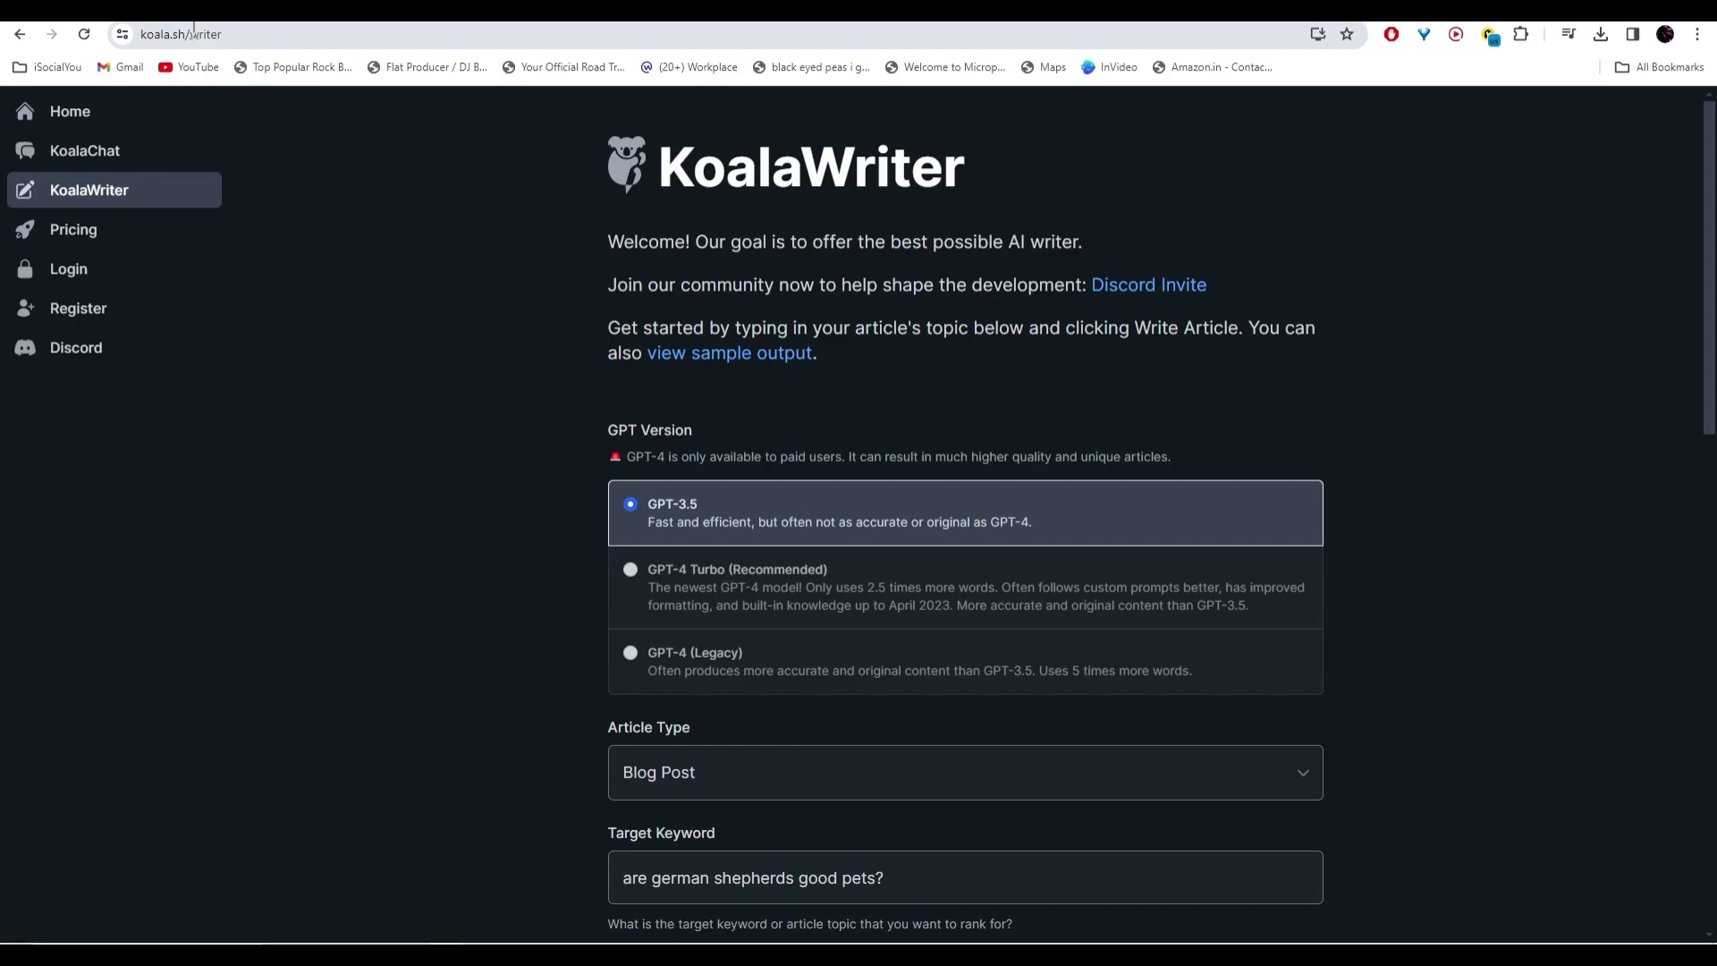
- Keep Blog Post as the article type and correct 'german' to 'German' in the target keyword
{"action": "left_click", "coordinate": [238, 35]}
{"action": "left_click", "coordinate": [79, 33]}
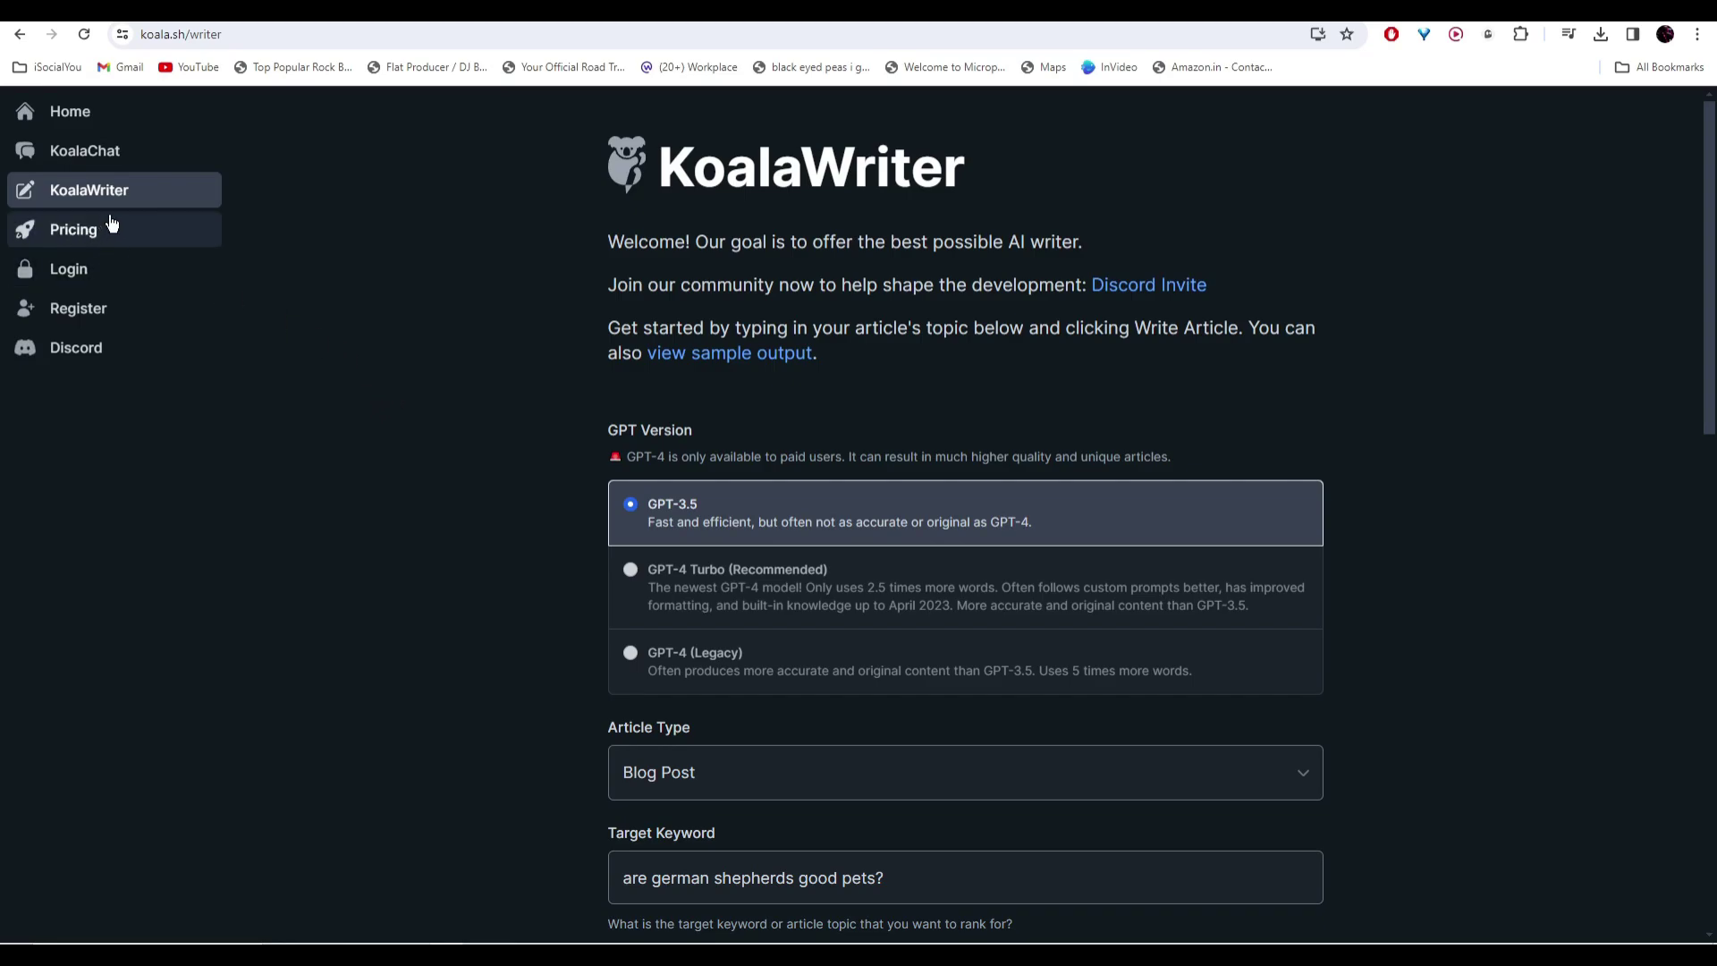
{"action": "scroll", "coordinate": [538, 380], "scroll_direction": "down", "scroll_amount": 1}
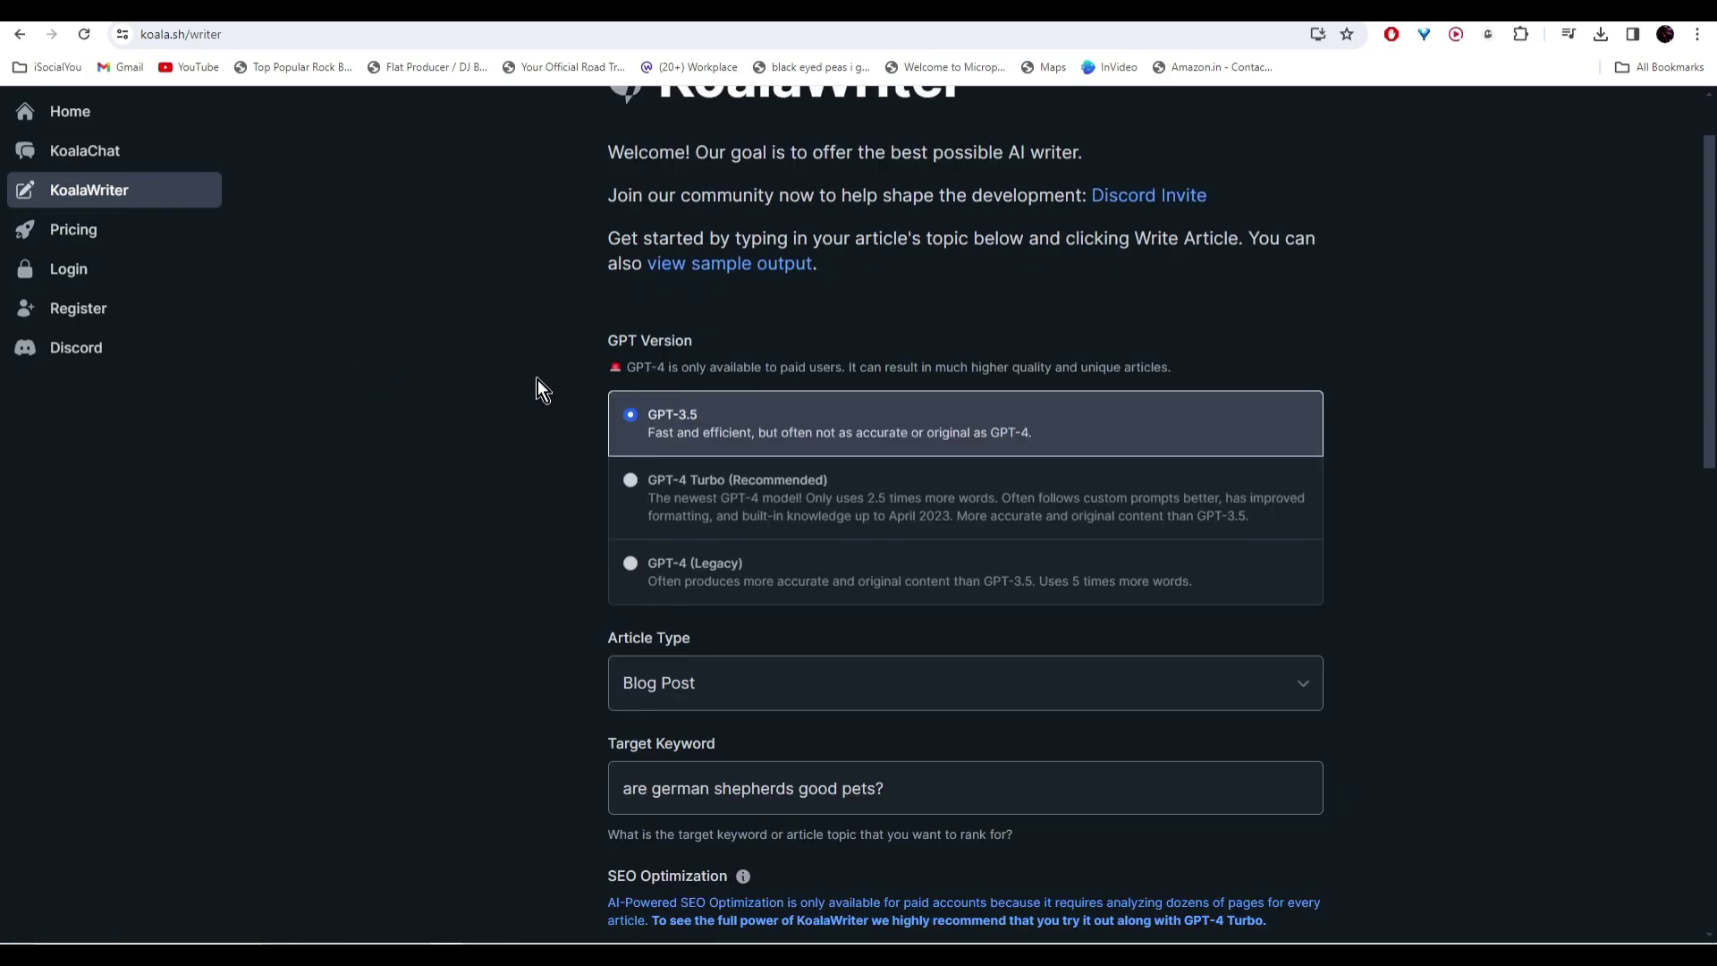
{"action": "scroll", "coordinate": [1318, 422], "scroll_direction": "down", "scroll_amount": 3}
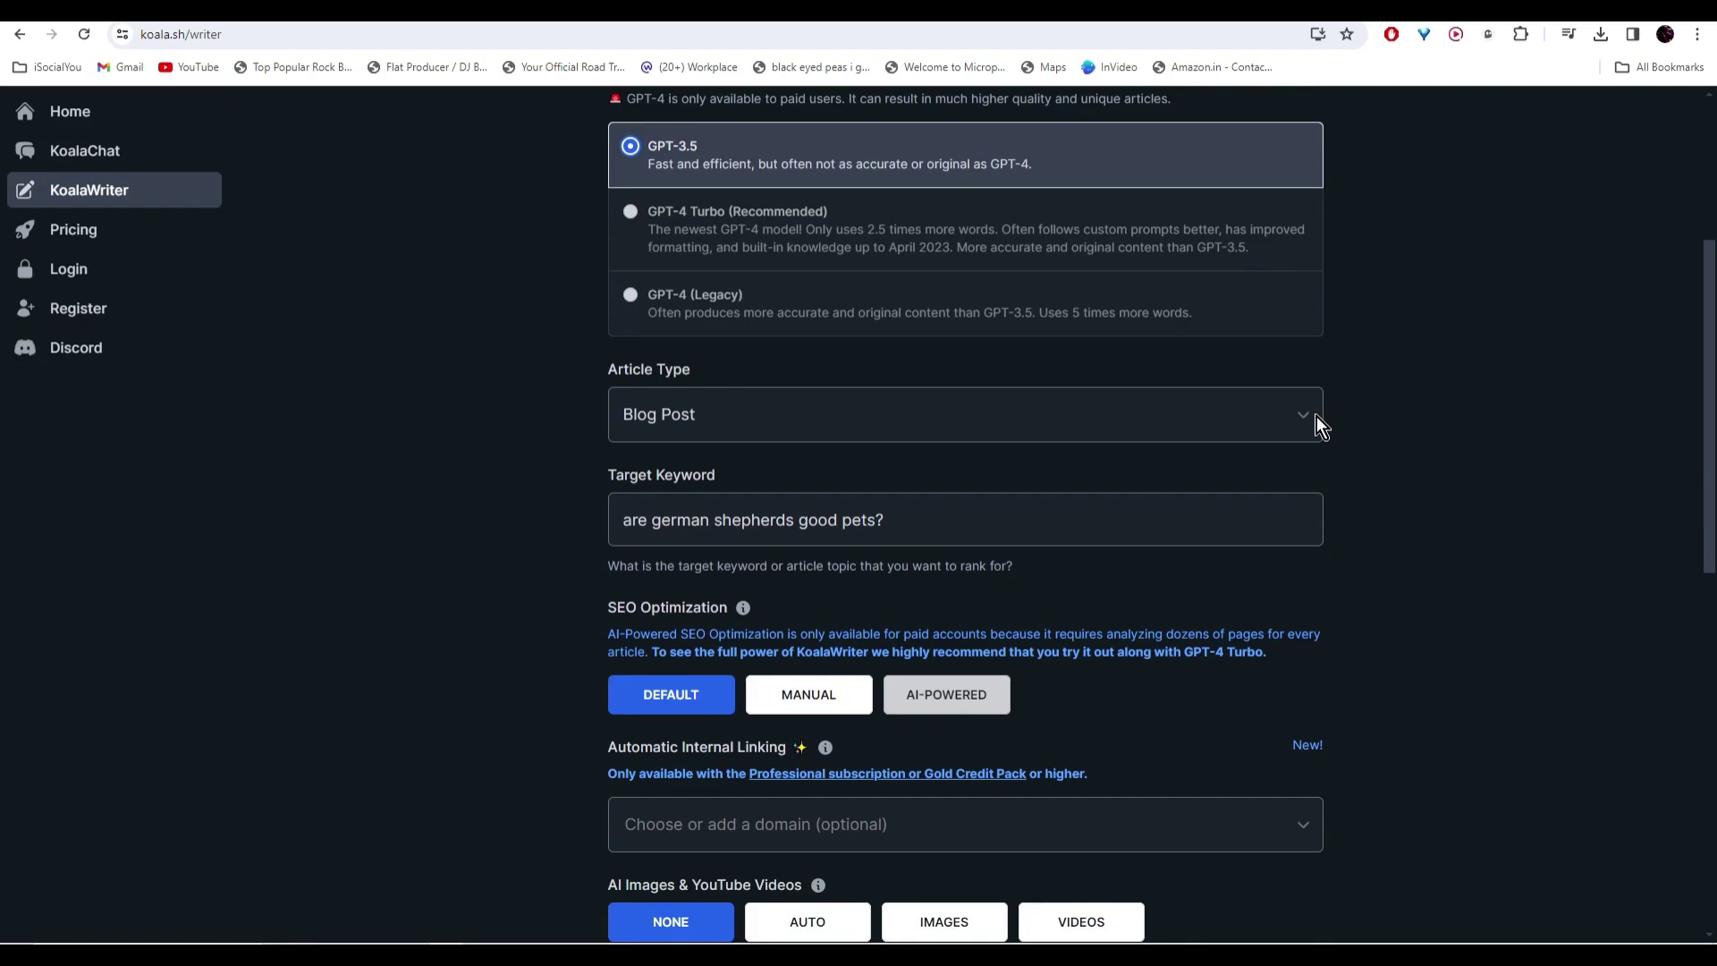
{"action": "left_click", "coordinate": [975, 414]}
{"action": "left_click", "coordinate": [1214, 415]}
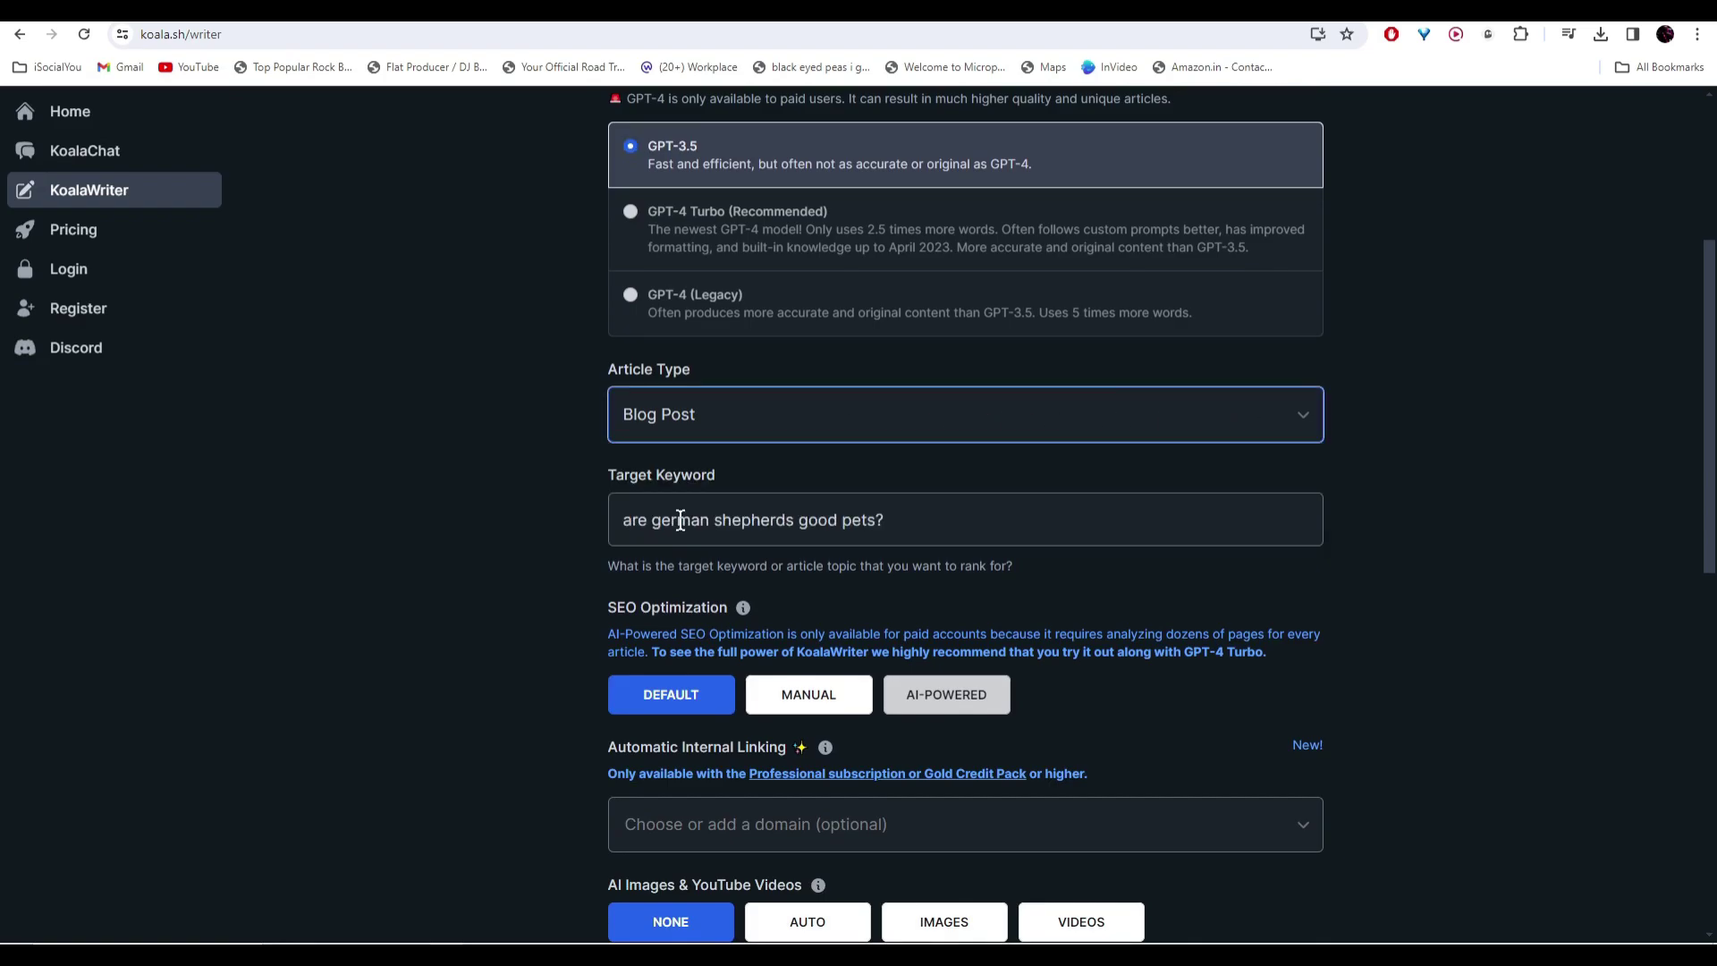
{"action": "triple_click", "coordinate": [818, 520]}
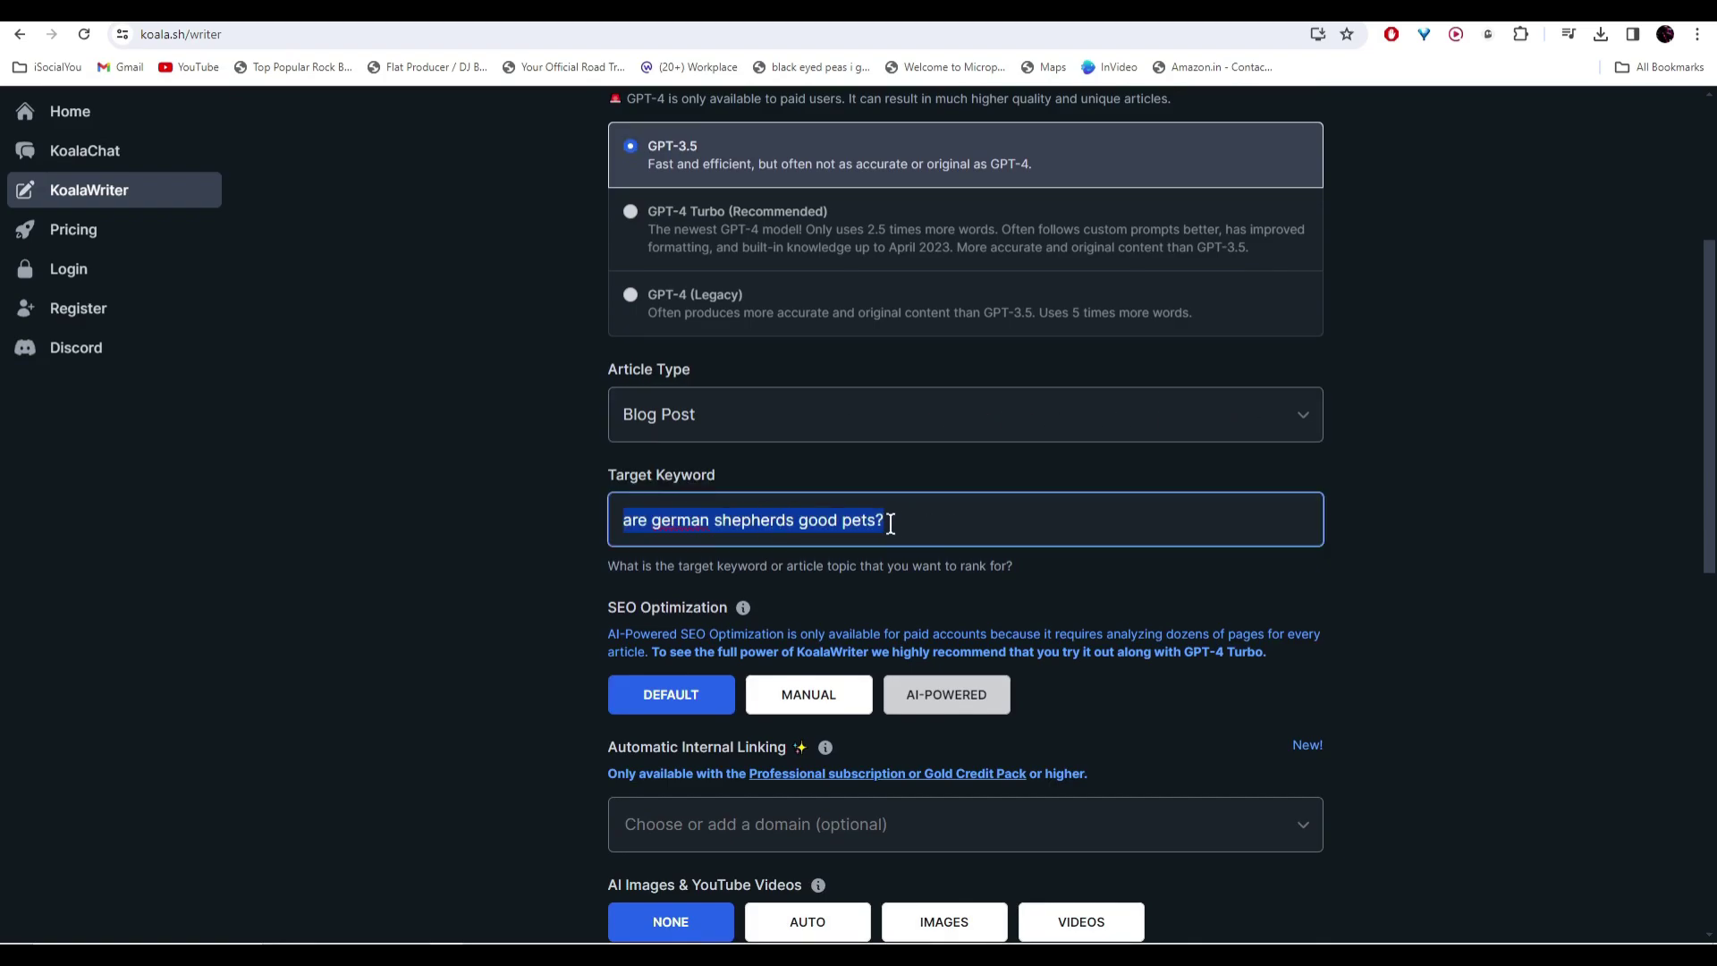
{"action": "right_click", "coordinate": [680, 520]}
{"action": "left_click", "coordinate": [764, 535]}
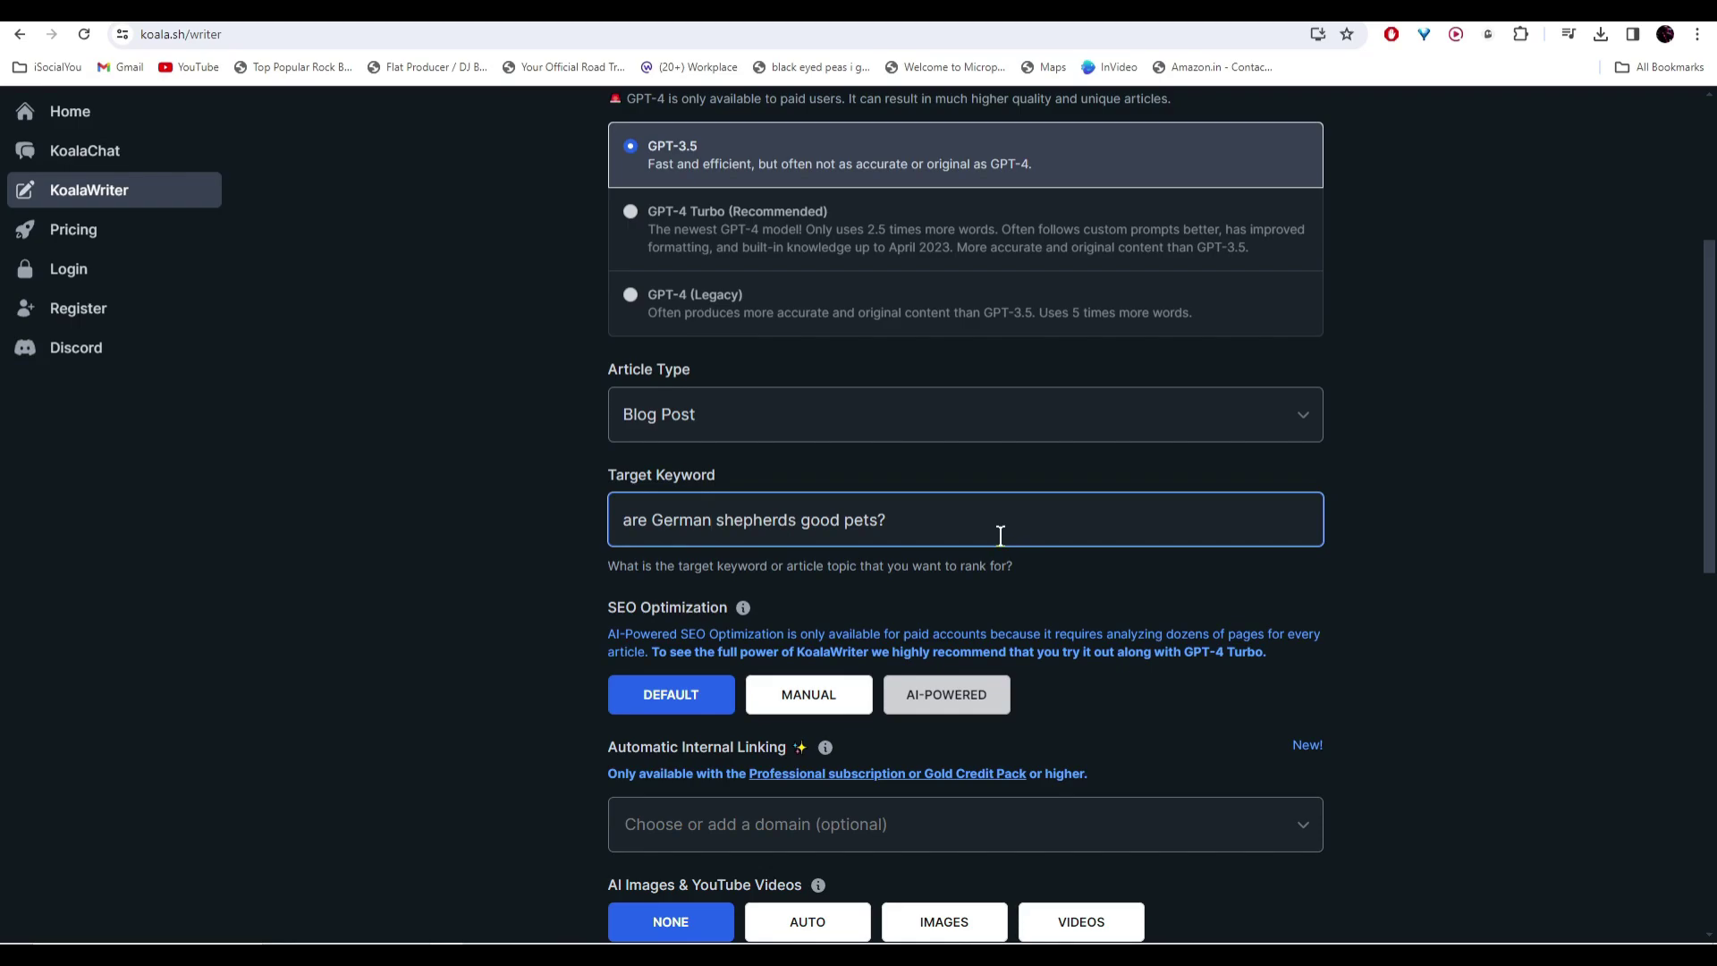
- Set AI Images & YouTube Videos to AUTO and start creating the article
{"action": "scroll", "coordinate": [985, 541], "scroll_direction": "down", "scroll_amount": 3}
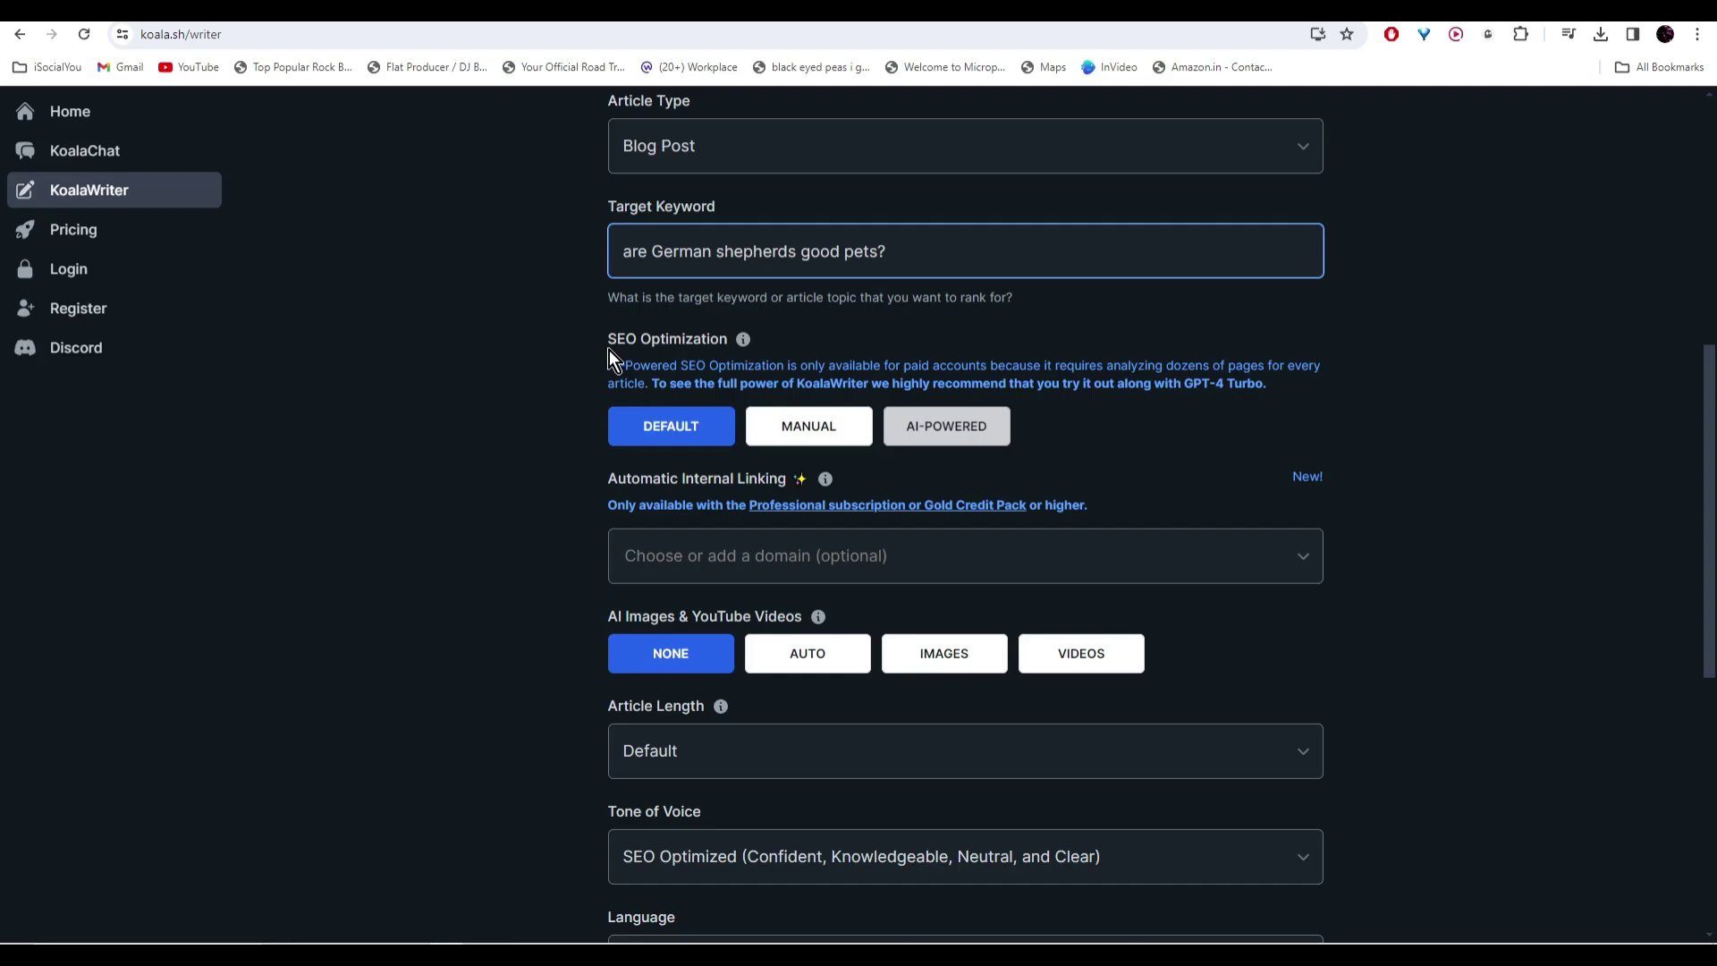
{"action": "scroll", "coordinate": [626, 451], "scroll_direction": "down", "scroll_amount": 2}
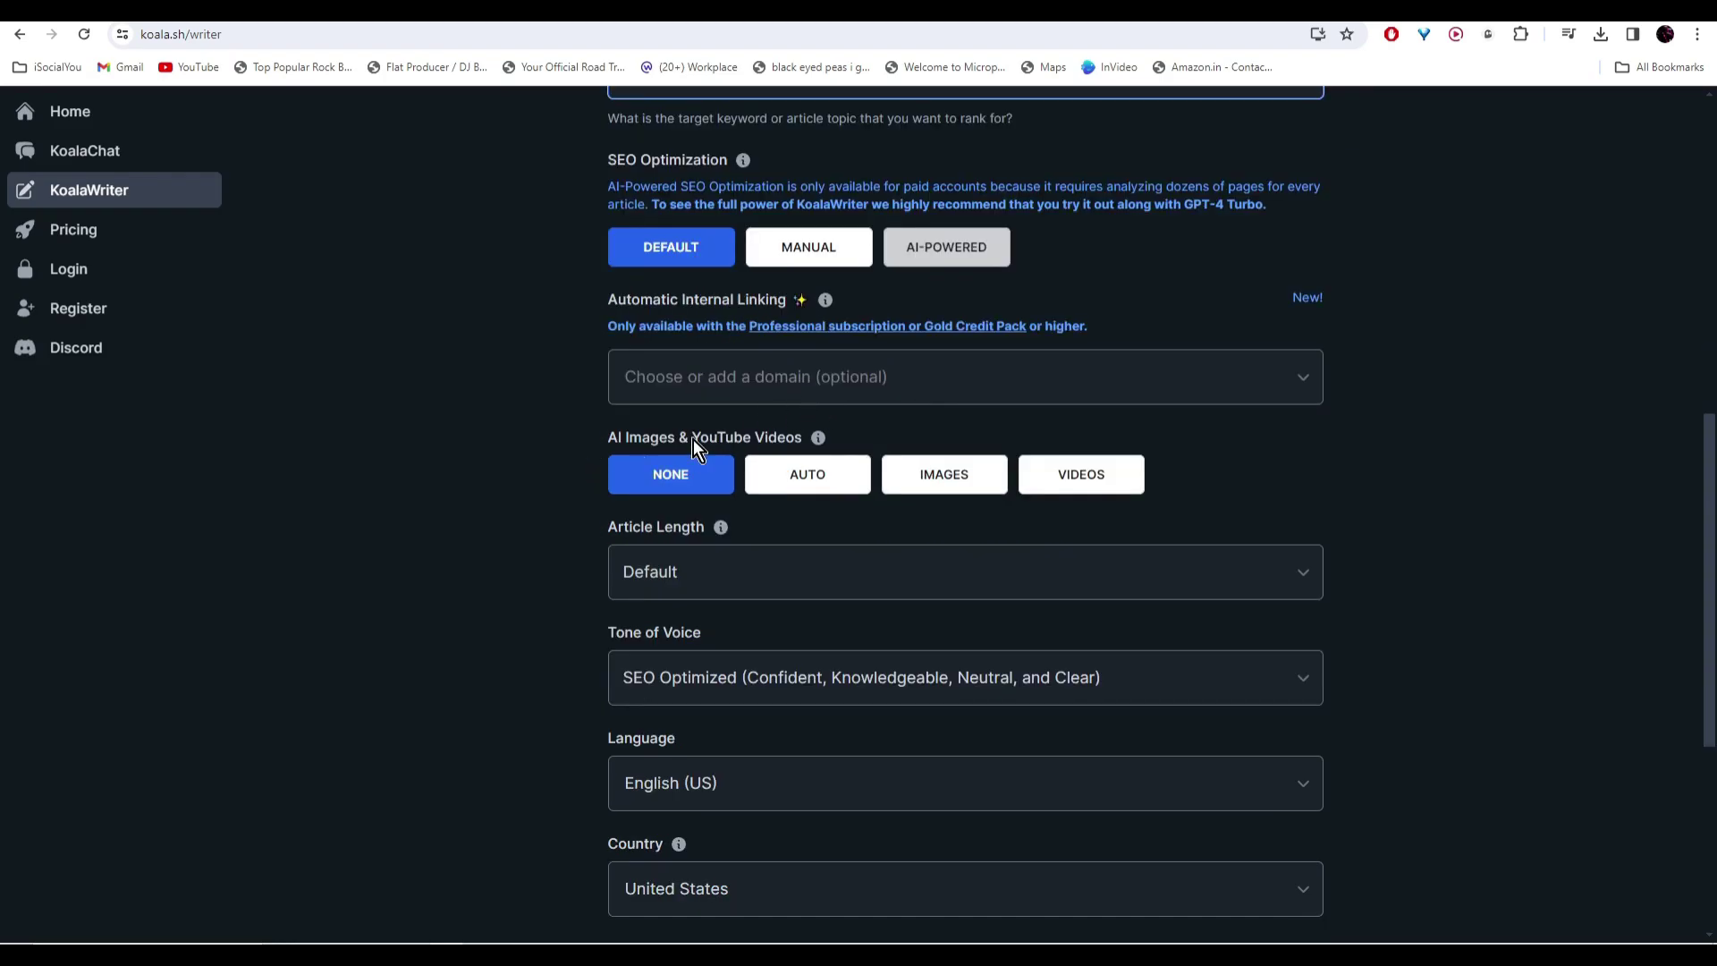
{"action": "left_click", "coordinate": [819, 479]}
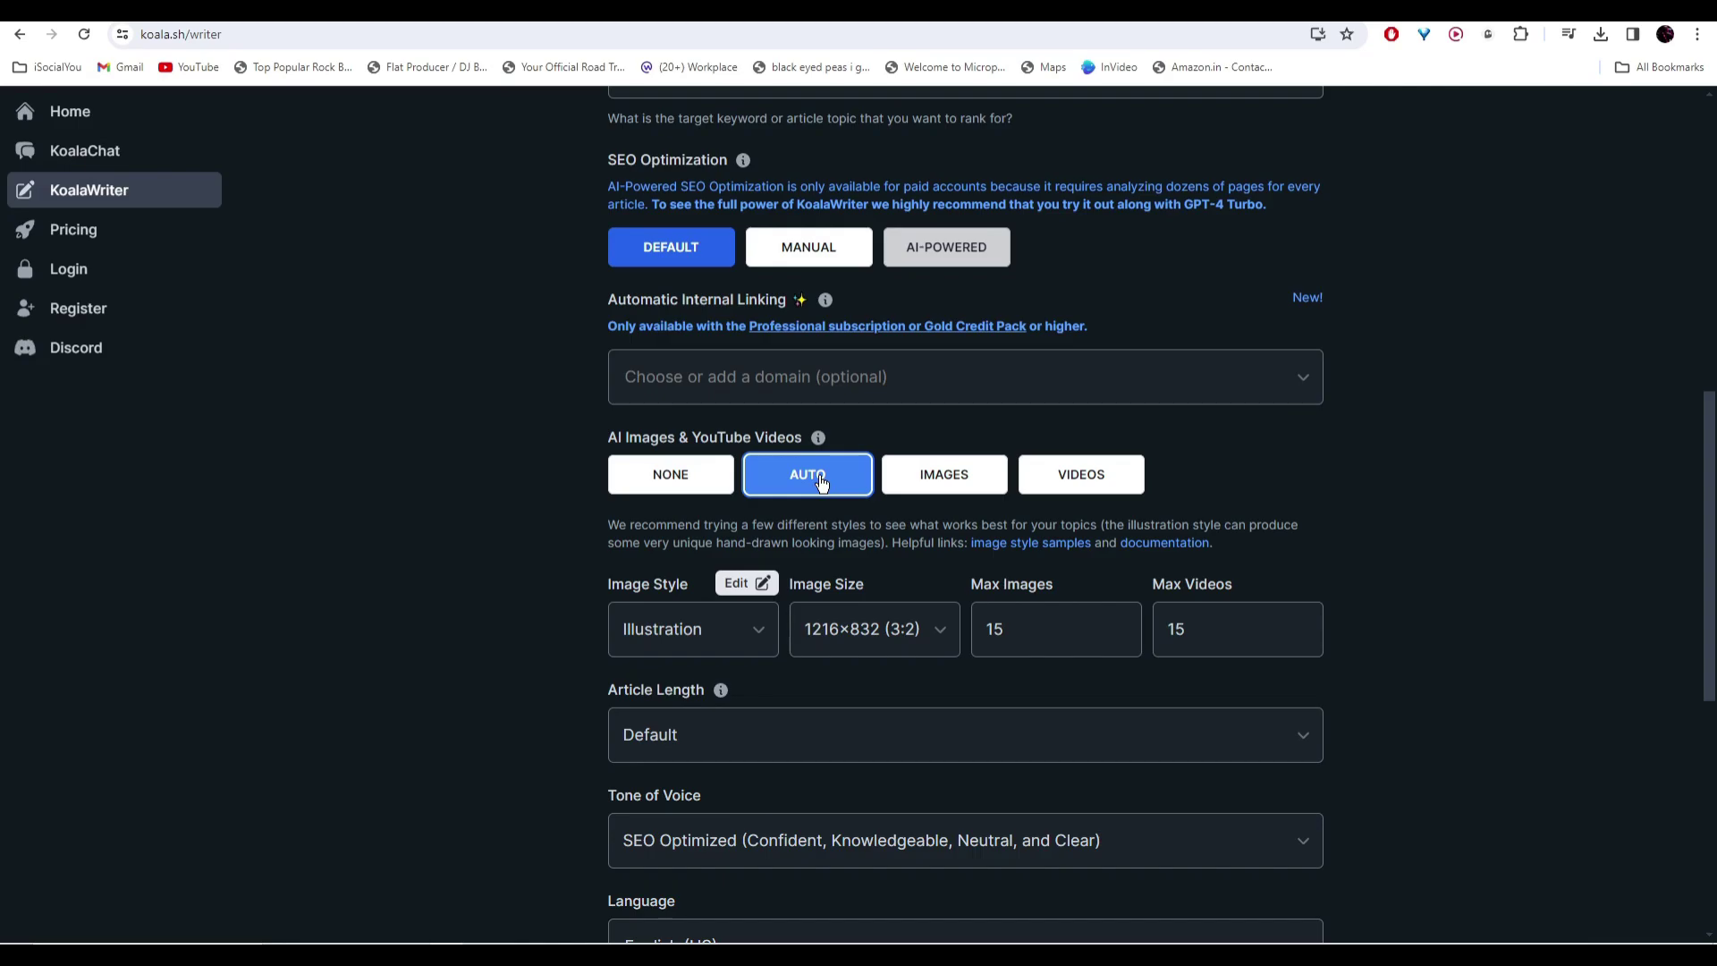
{"action": "scroll", "coordinate": [1033, 637], "scroll_direction": "down", "scroll_amount": 7}
{"action": "scroll", "coordinate": [880, 460], "scroll_direction": "up", "scroll_amount": 4}
{"action": "scroll", "coordinate": [876, 563], "scroll_direction": "down", "scroll_amount": 4}
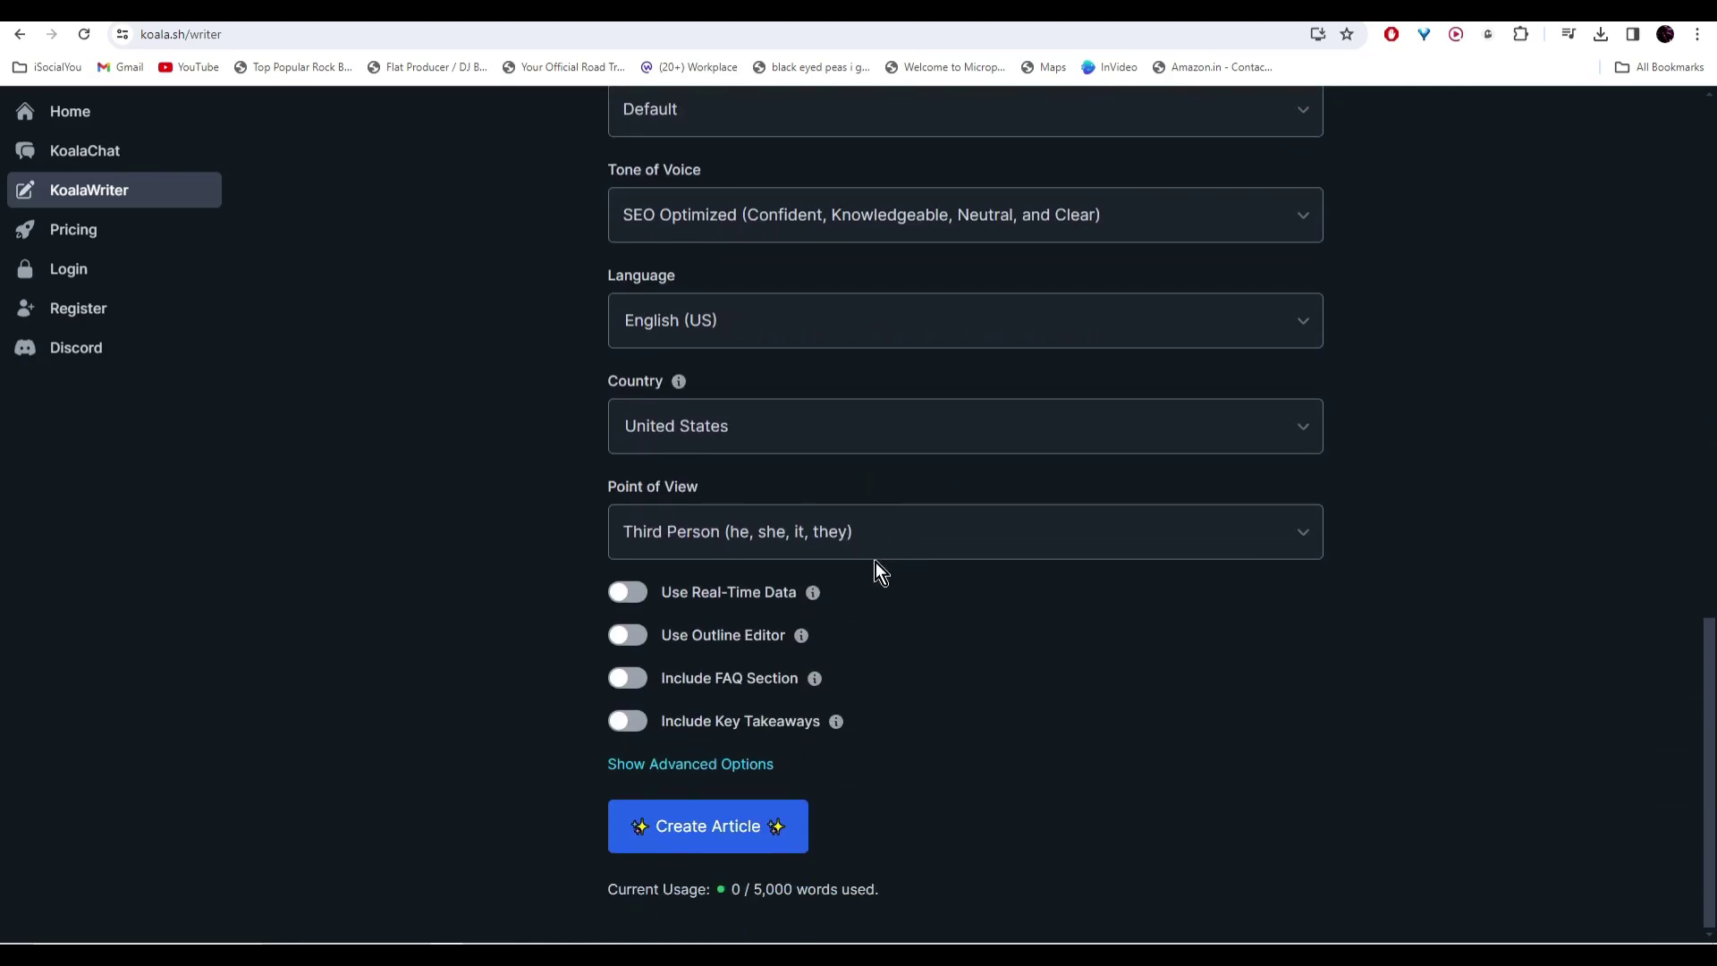
{"action": "left_click", "coordinate": [748, 842]}
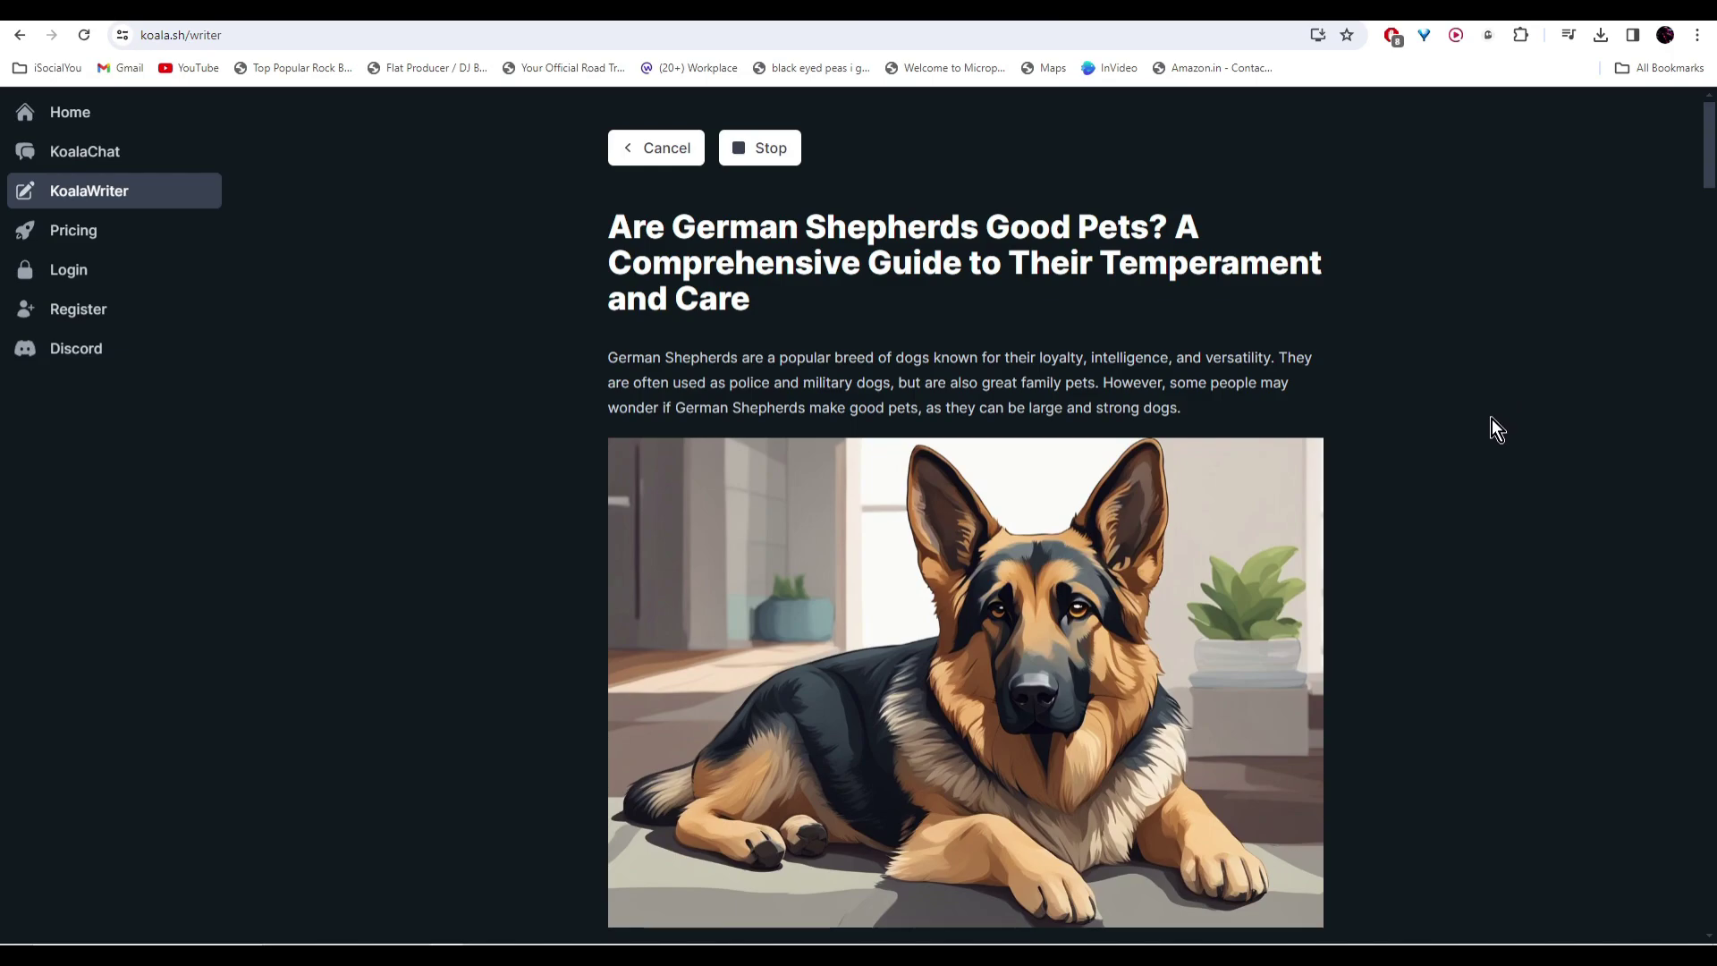
- Scroll through the generated German Shepherd article down to its Care and Grooming section
{"action": "scroll", "coordinate": [1173, 540], "scroll_direction": "down", "scroll_amount": 10}
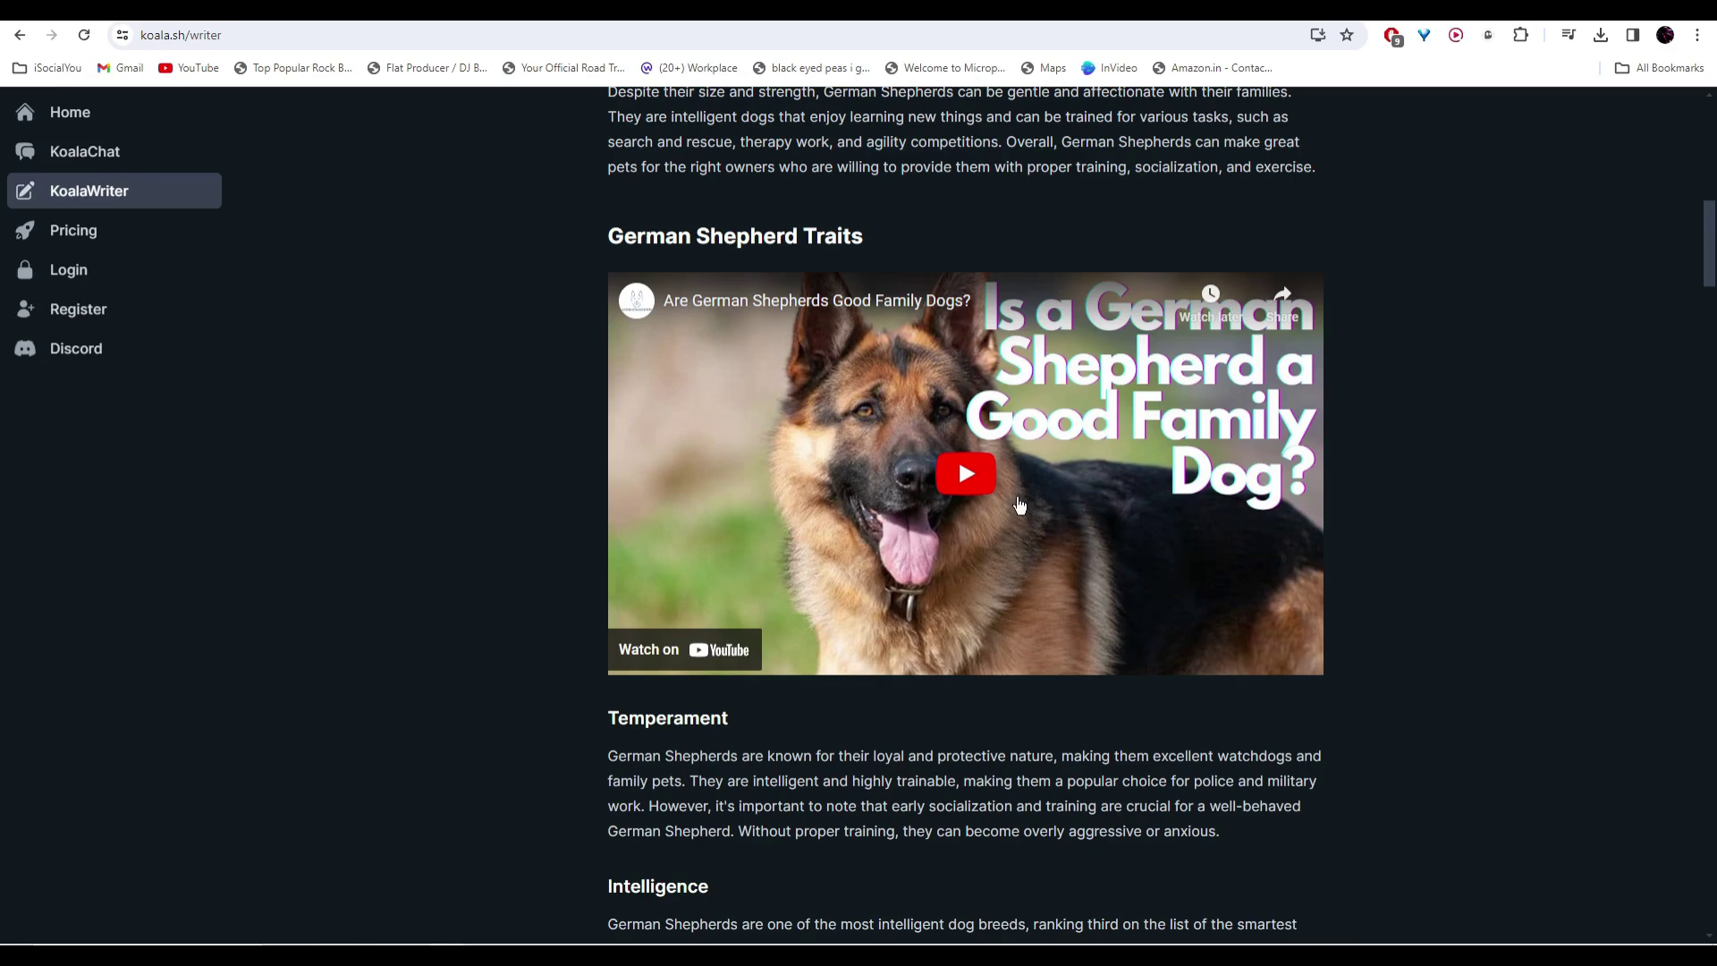
{"action": "scroll", "coordinate": [1040, 499], "scroll_direction": "down", "scroll_amount": 1}
{"action": "scroll", "coordinate": [1040, 498], "scroll_direction": "down", "scroll_amount": 6}
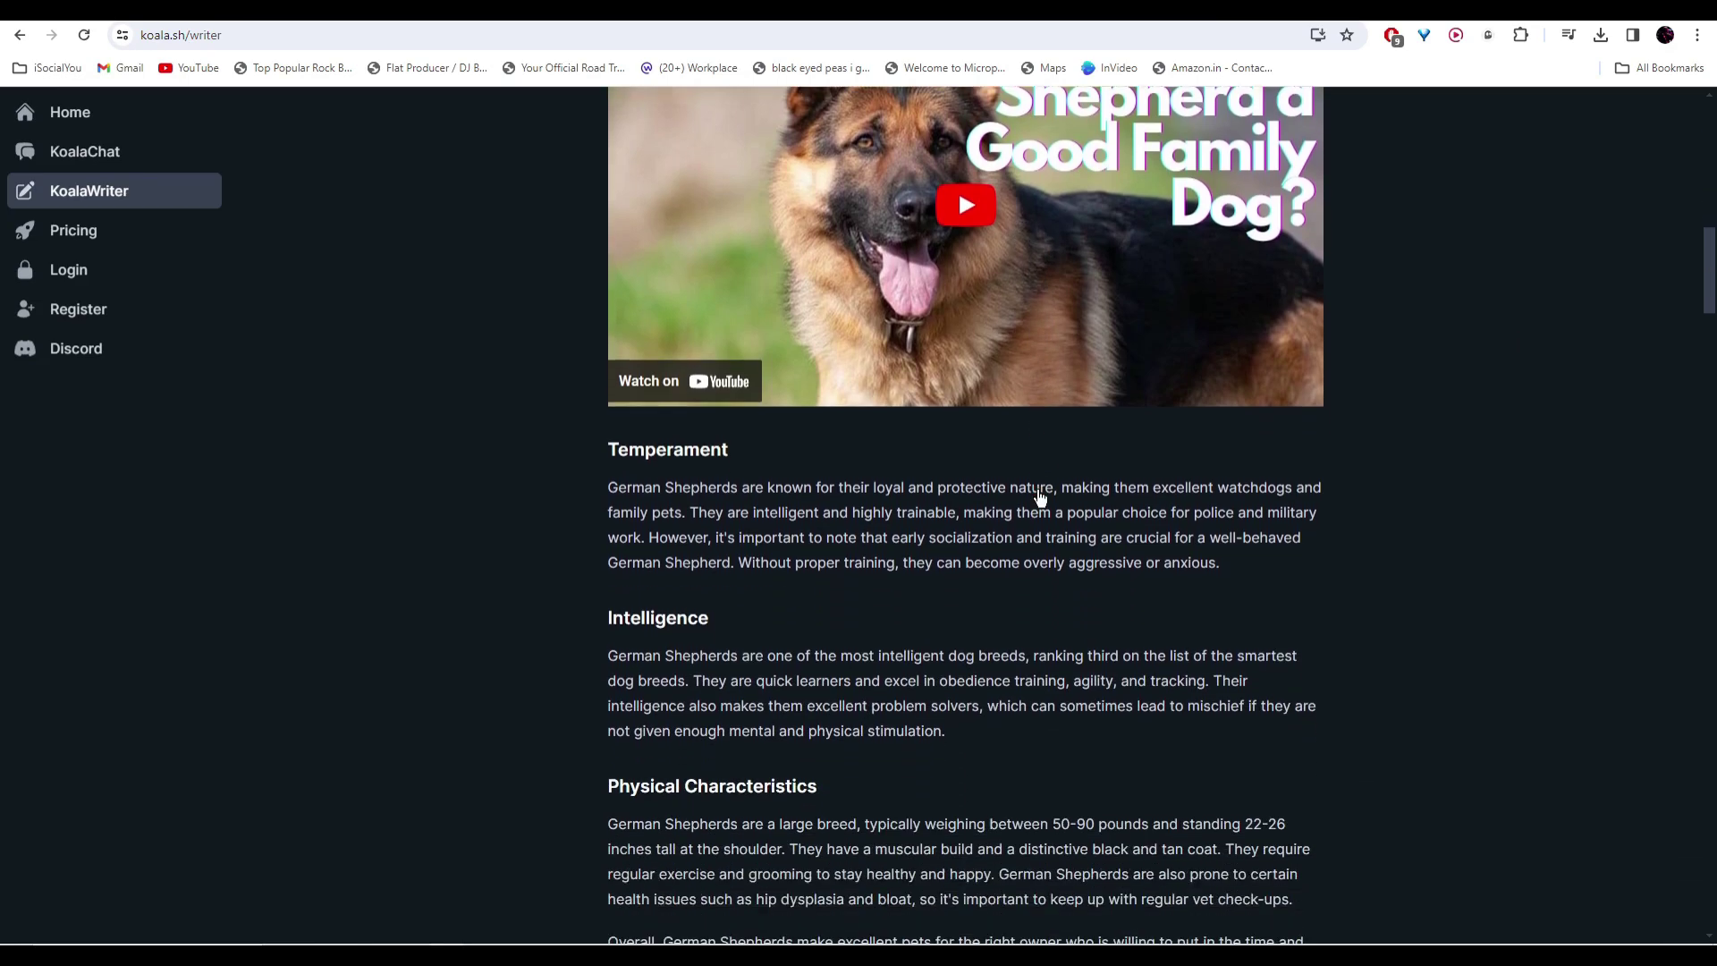
{"action": "scroll", "coordinate": [1040, 498], "scroll_direction": "down", "scroll_amount": 14}
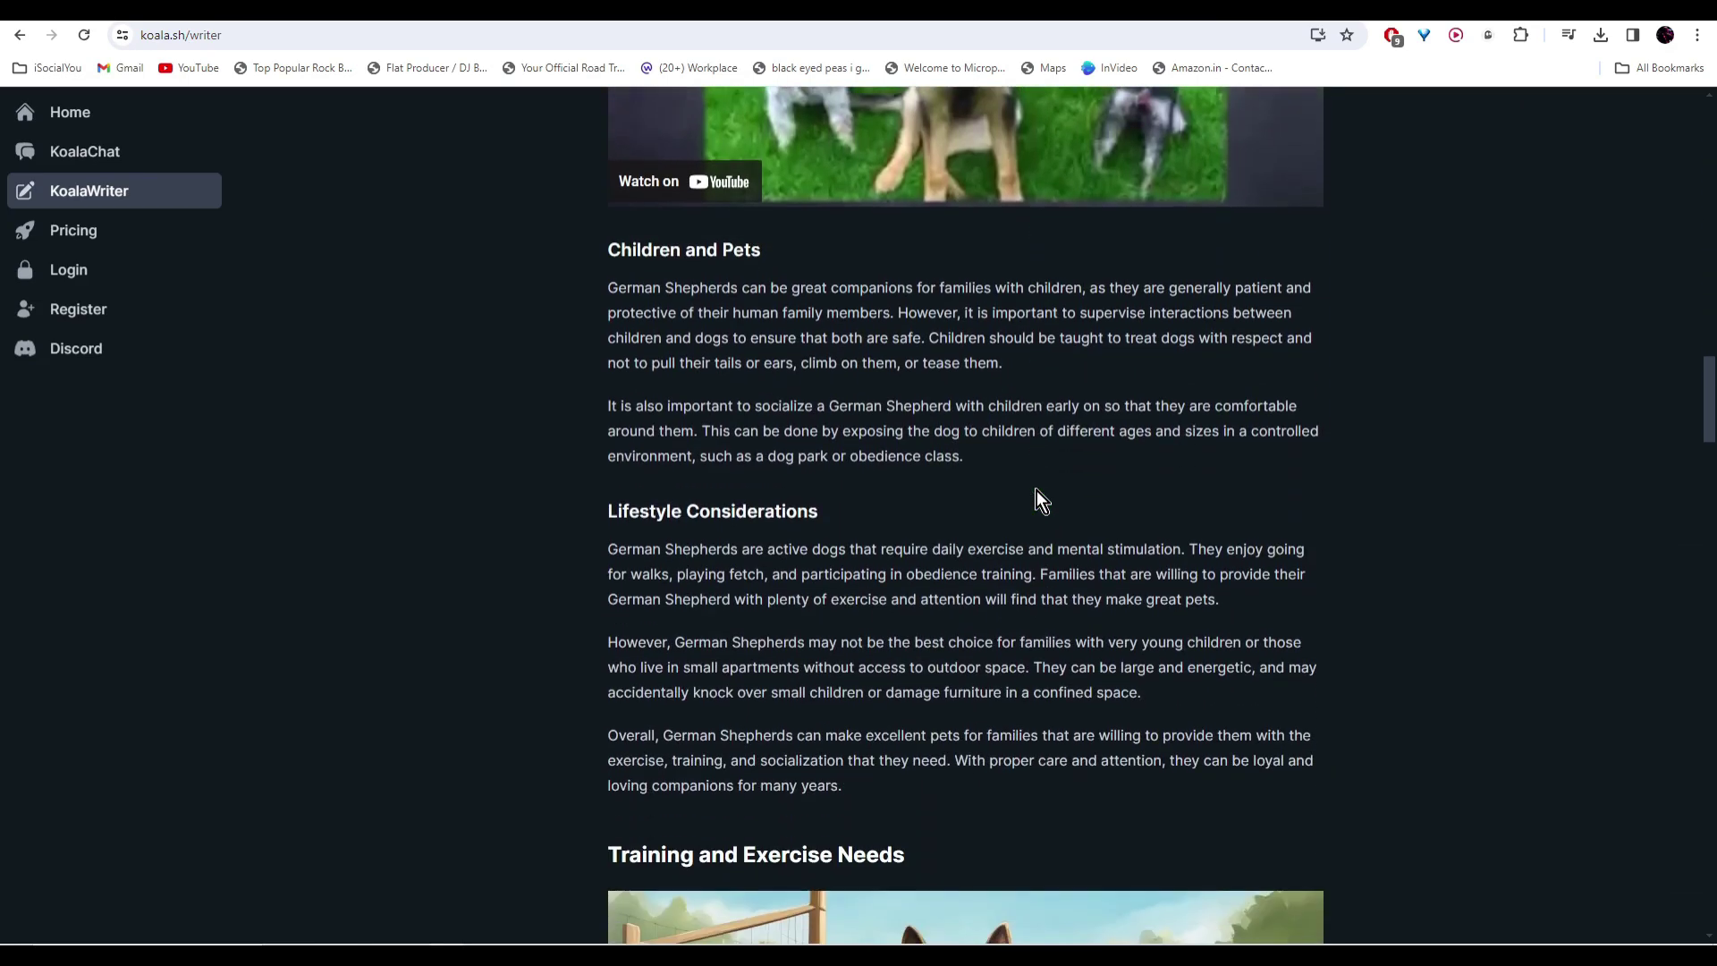
{"action": "scroll", "coordinate": [1038, 494], "scroll_direction": "down", "scroll_amount": 2}
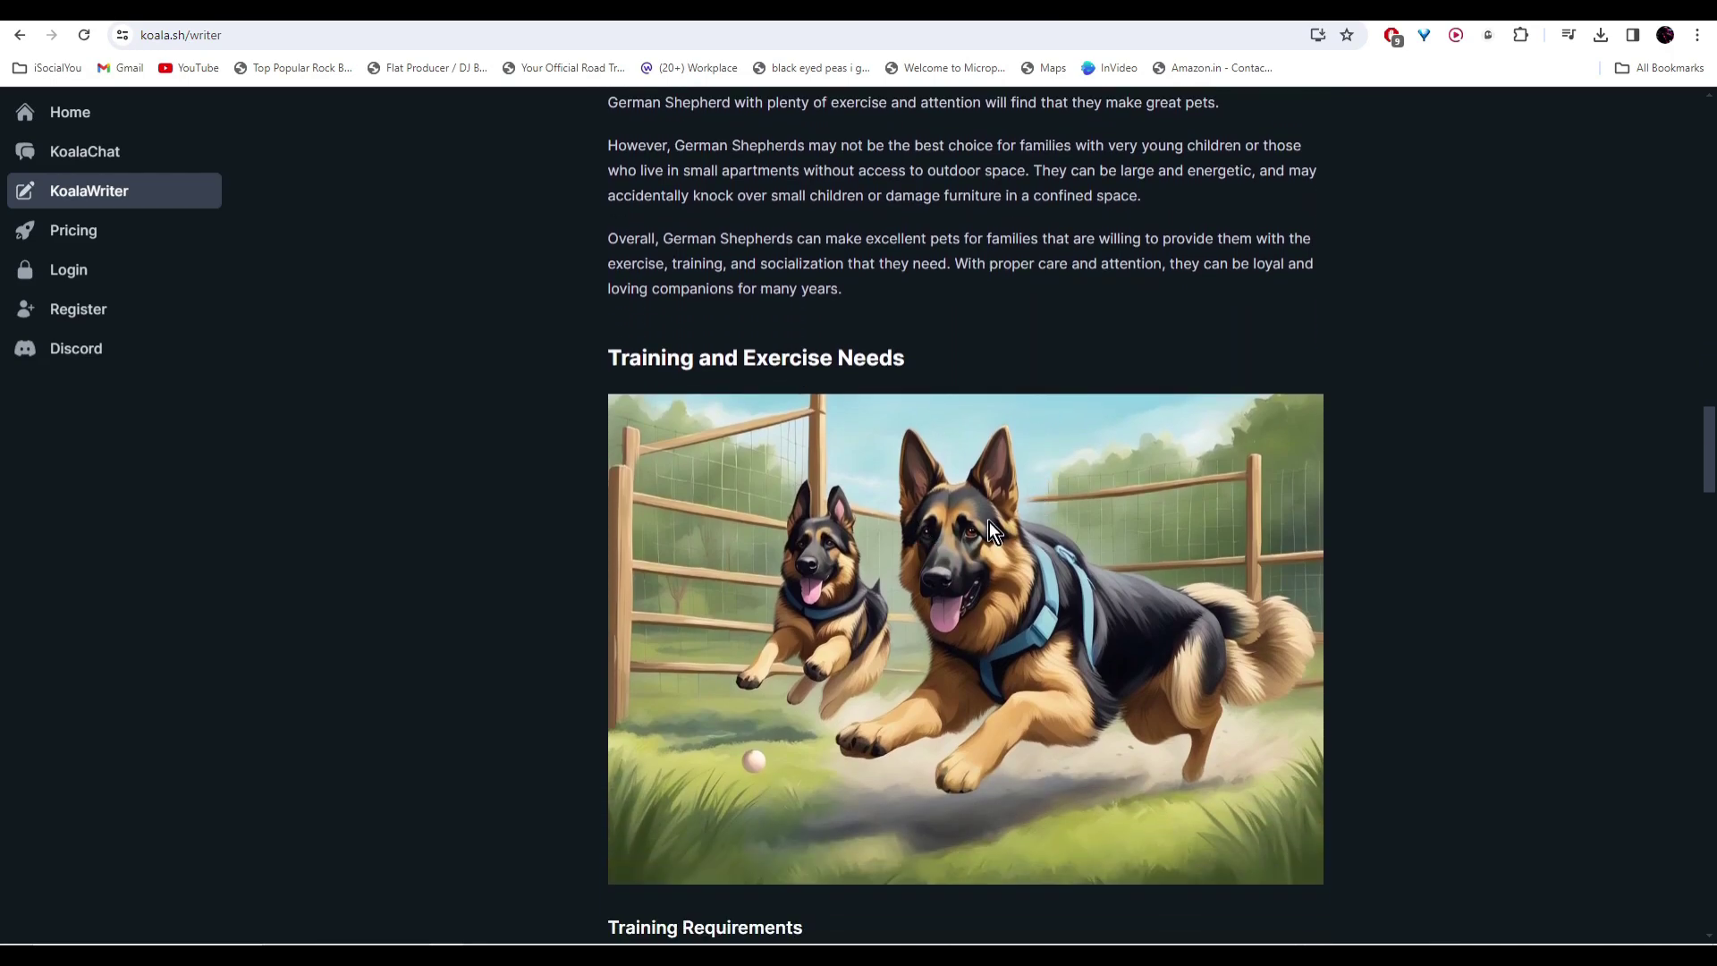
{"action": "scroll", "coordinate": [854, 268], "scroll_direction": "down", "scroll_amount": 11}
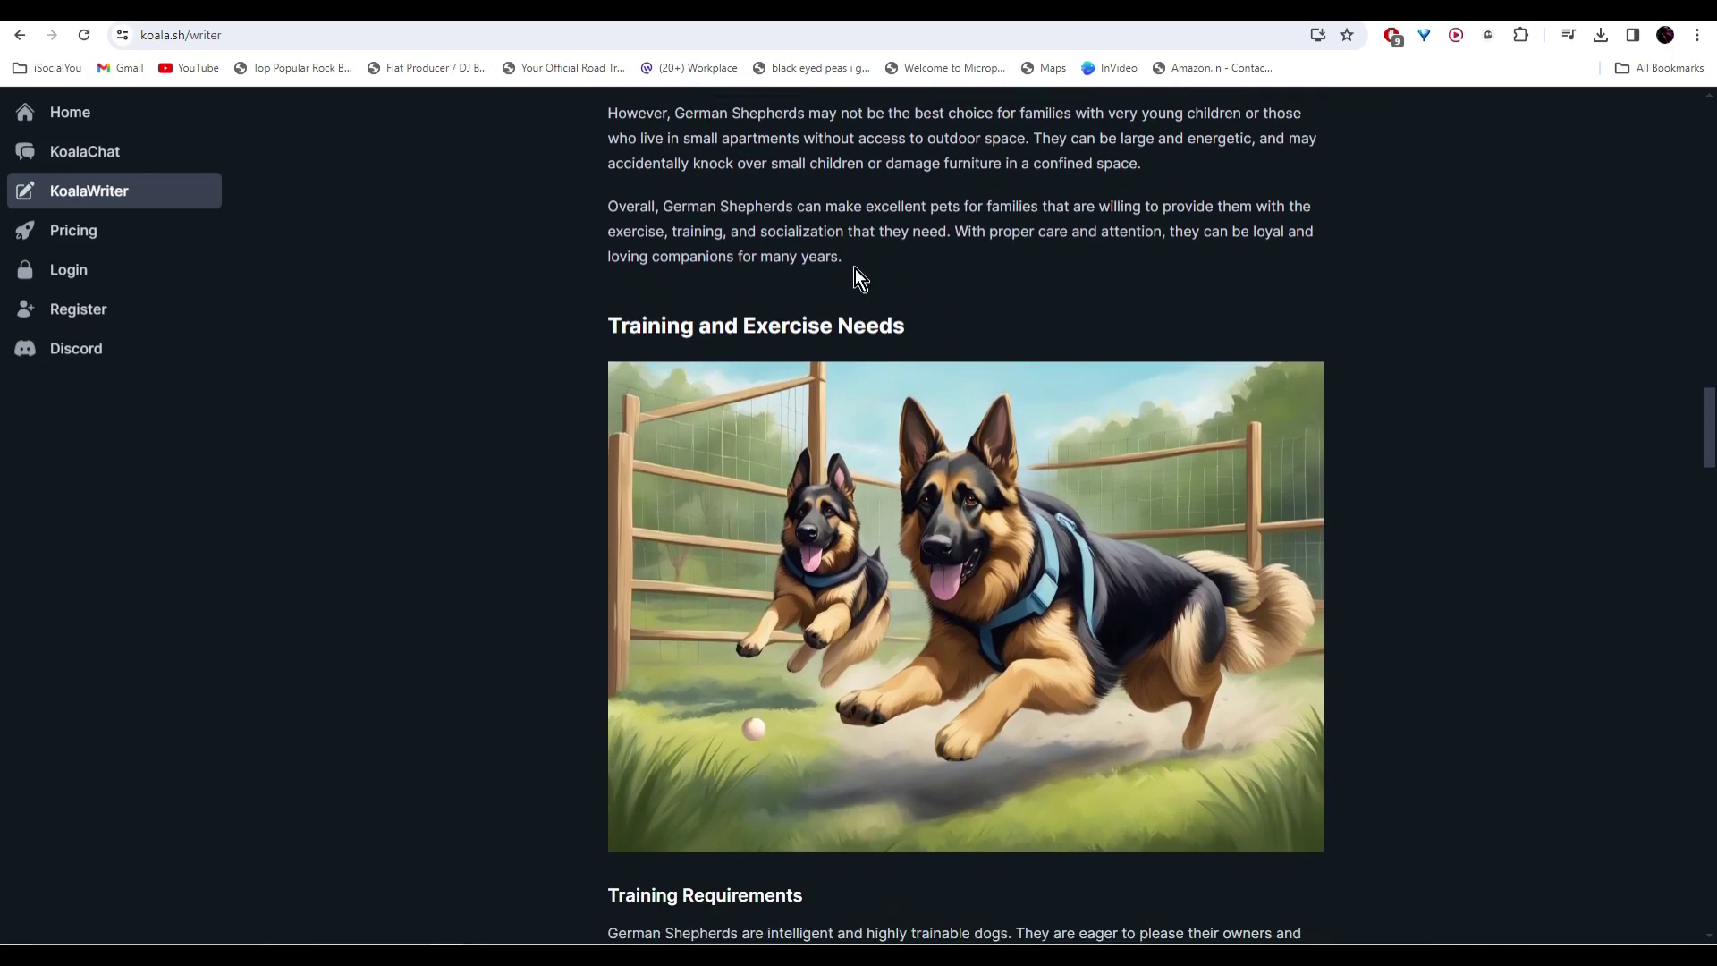
{"action": "scroll", "coordinate": [855, 268], "scroll_direction": "down", "scroll_amount": 10}
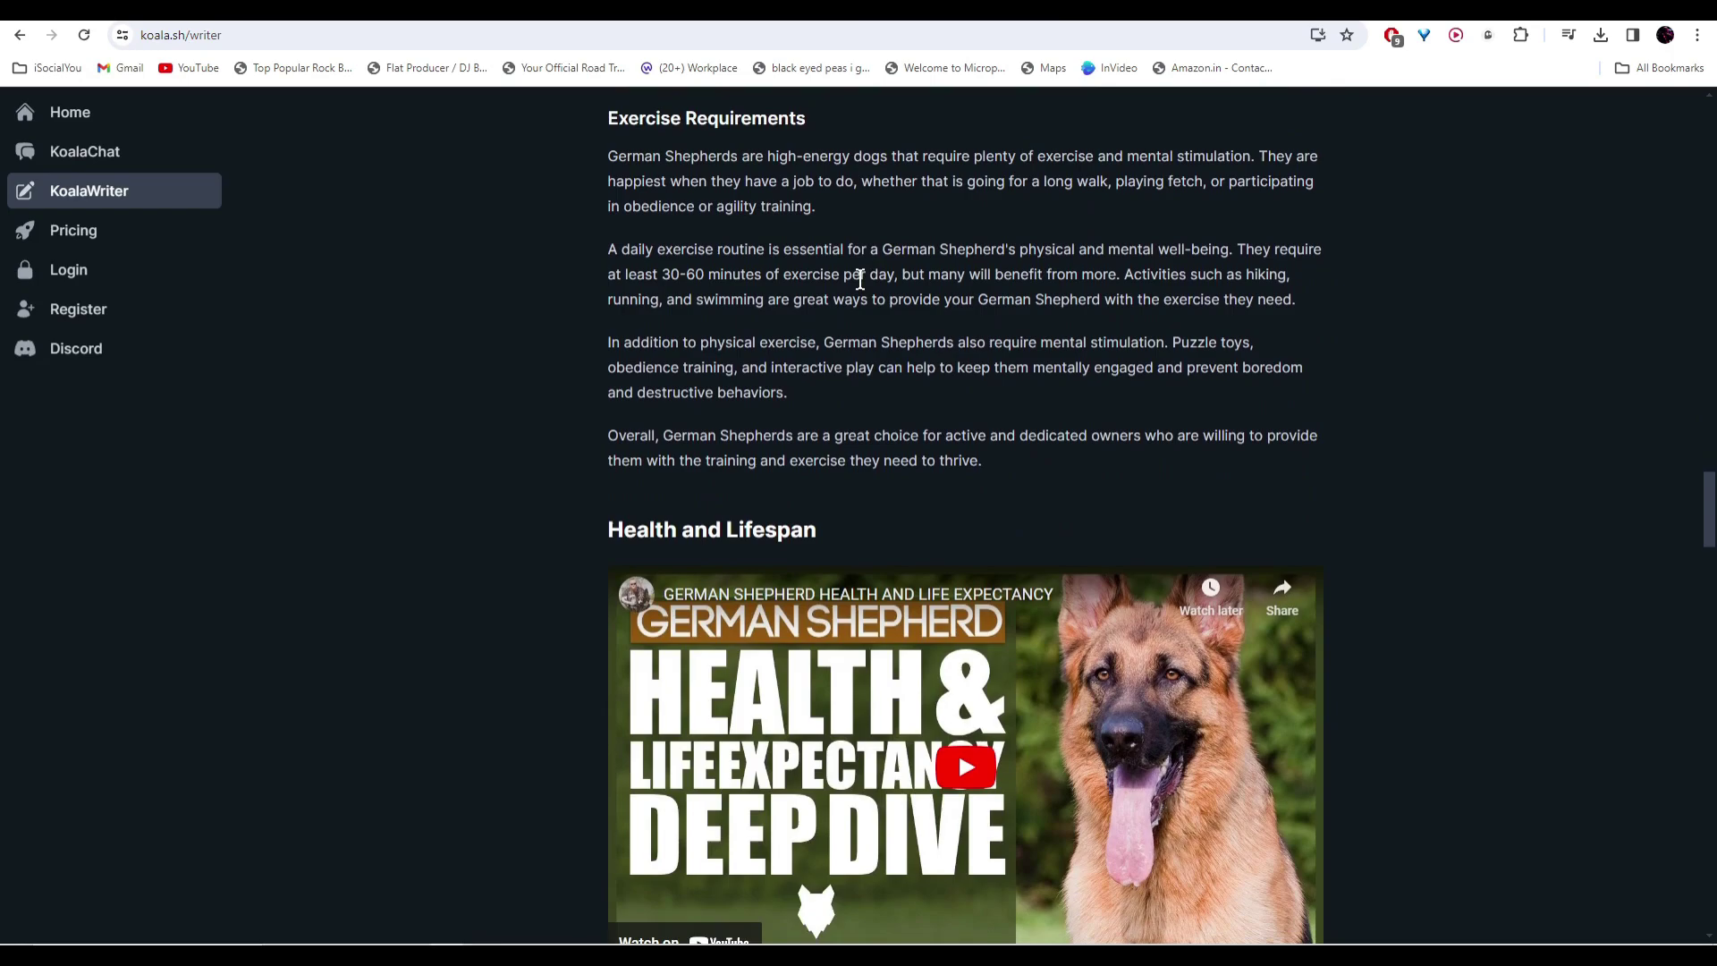
{"action": "scroll", "coordinate": [862, 282], "scroll_direction": "down", "scroll_amount": 7}
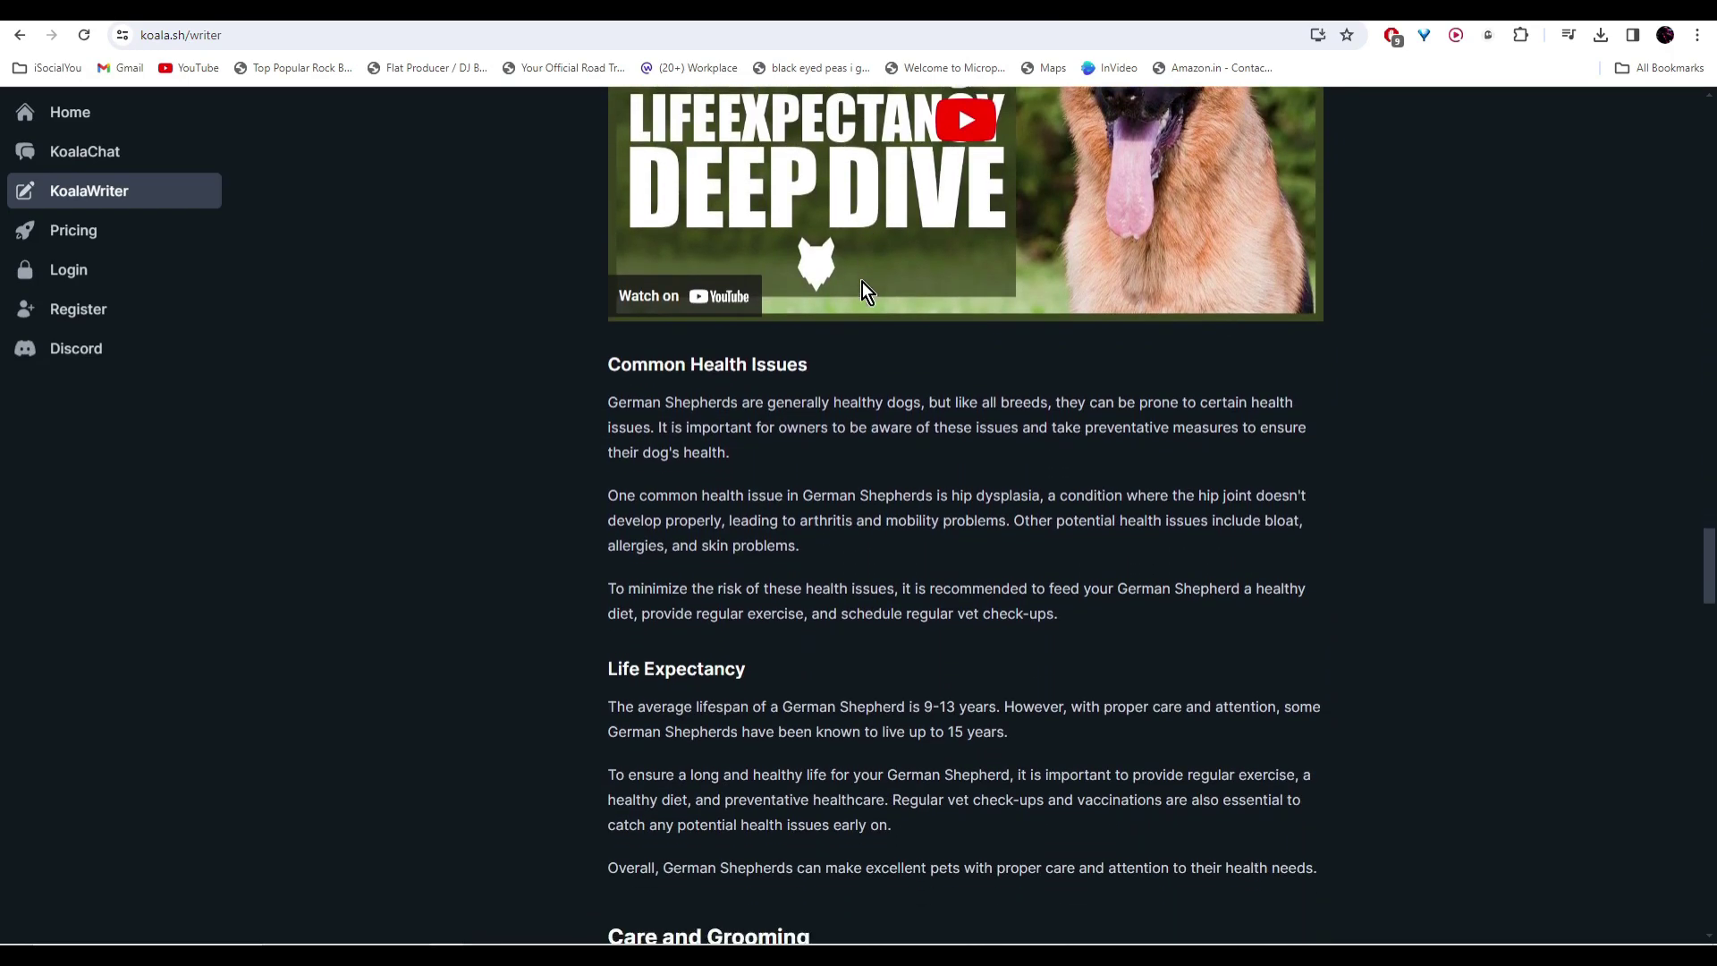
{"action": "scroll", "coordinate": [862, 282], "scroll_direction": "down", "scroll_amount": 1}
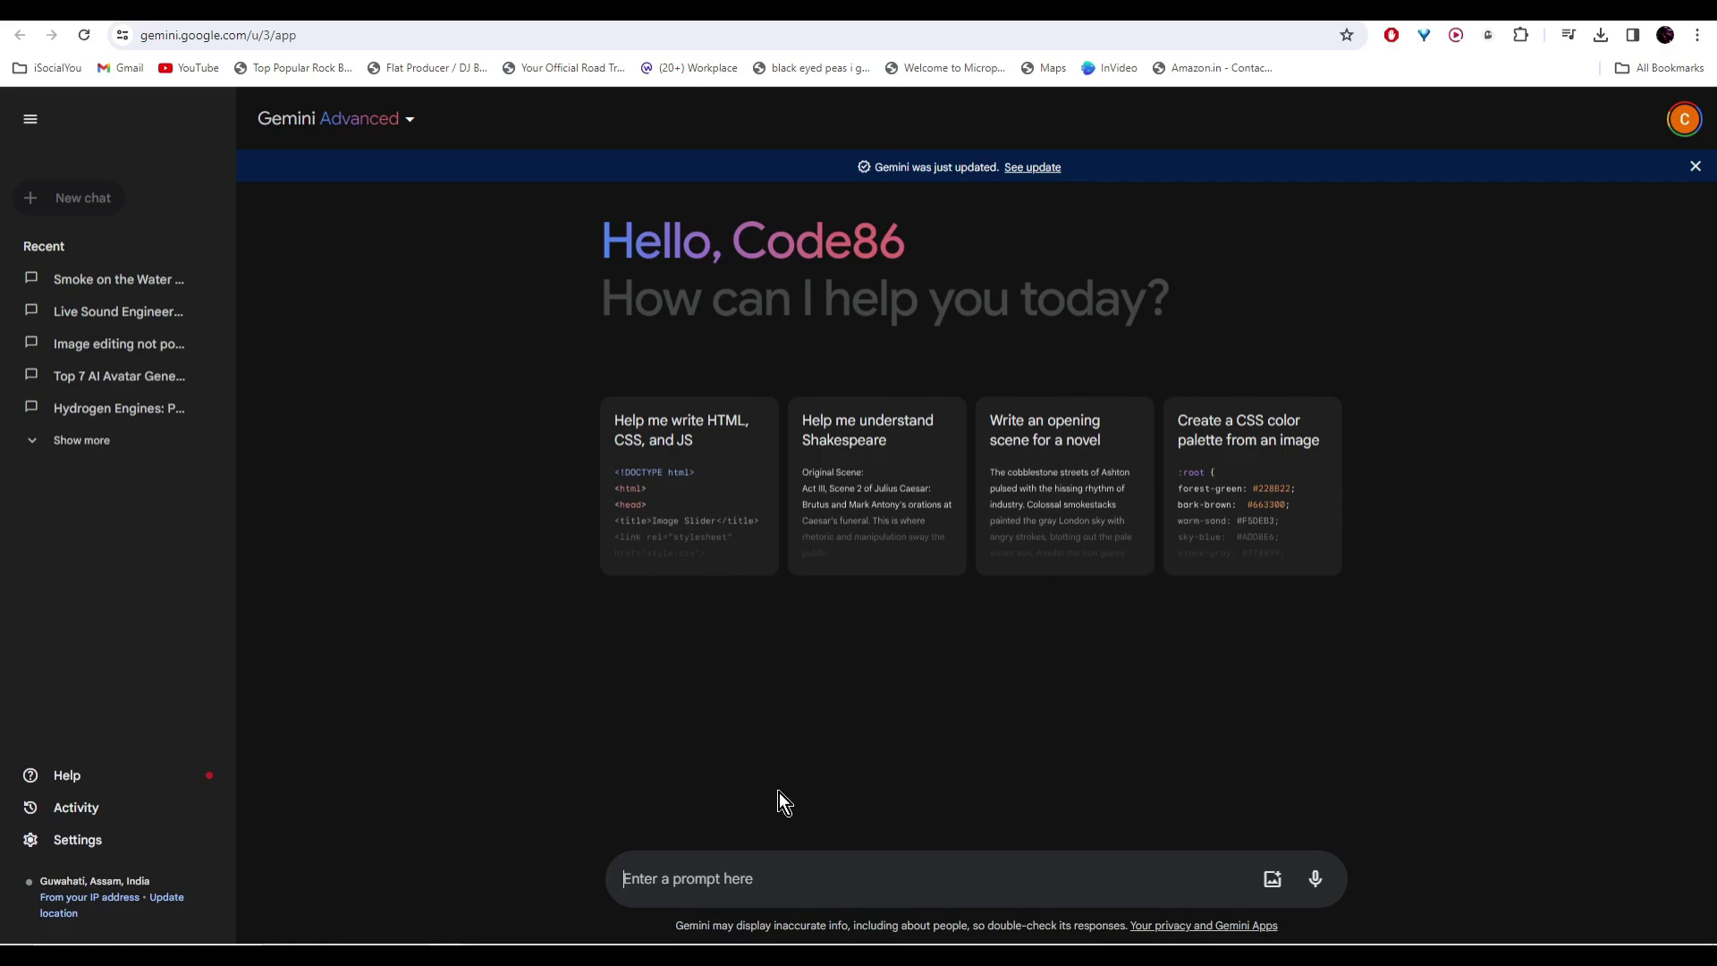
- Paste the Taylor Swift upcoming concert-dates question into Gemini and send it
{"action": "type", "text": "tell me upcoming concert dates for Tailor swift"}
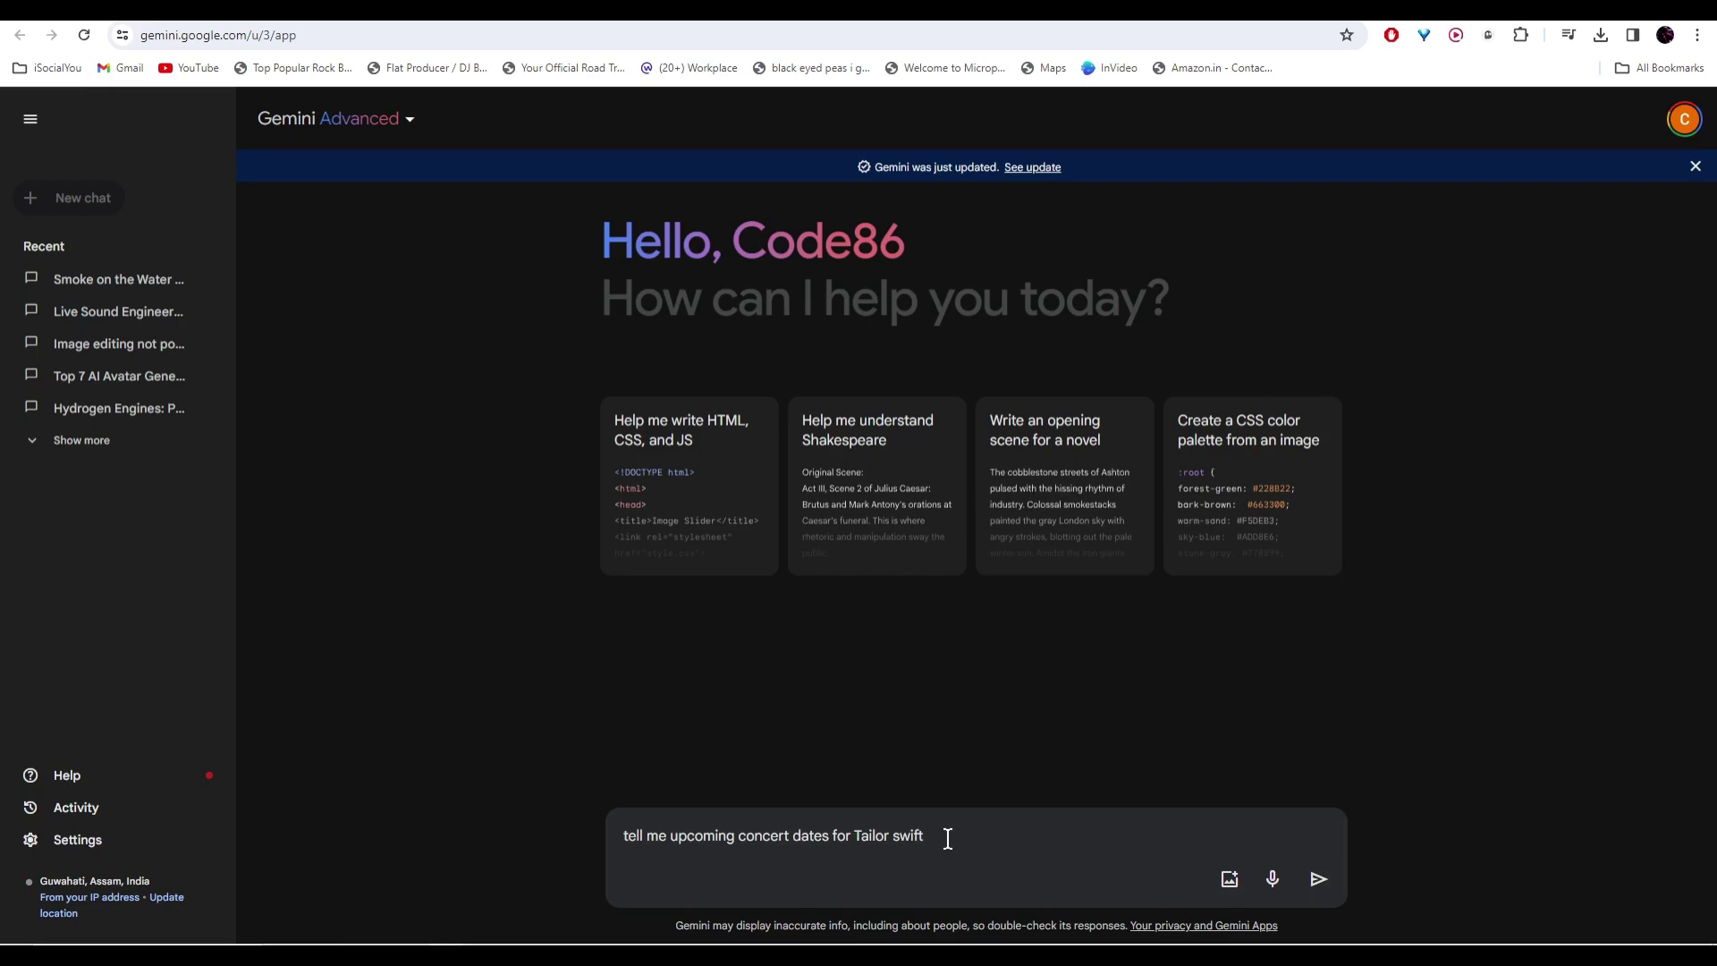
{"action": "left_click", "coordinate": [1319, 878]}
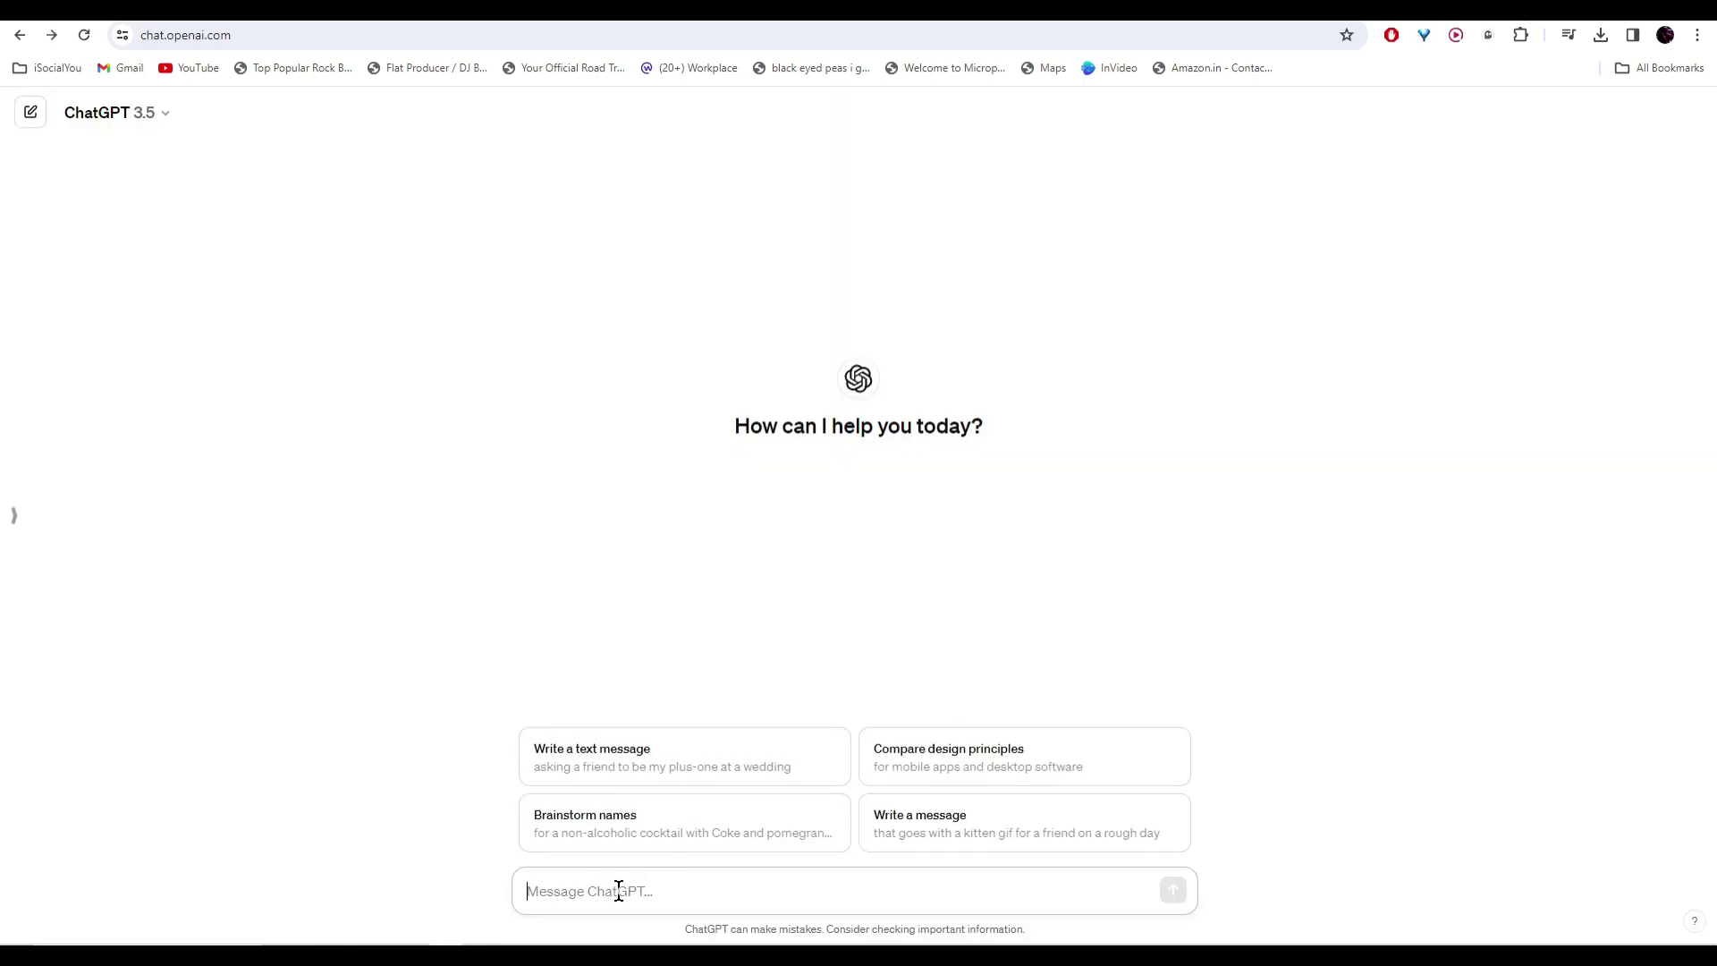
- Paste the same Taylor Swift concert-dates question into ChatGPT and send it
{"action": "type", "text": "tell me upcoming concert dates for Tailor swift"}
{"action": "key", "text": "Return"}
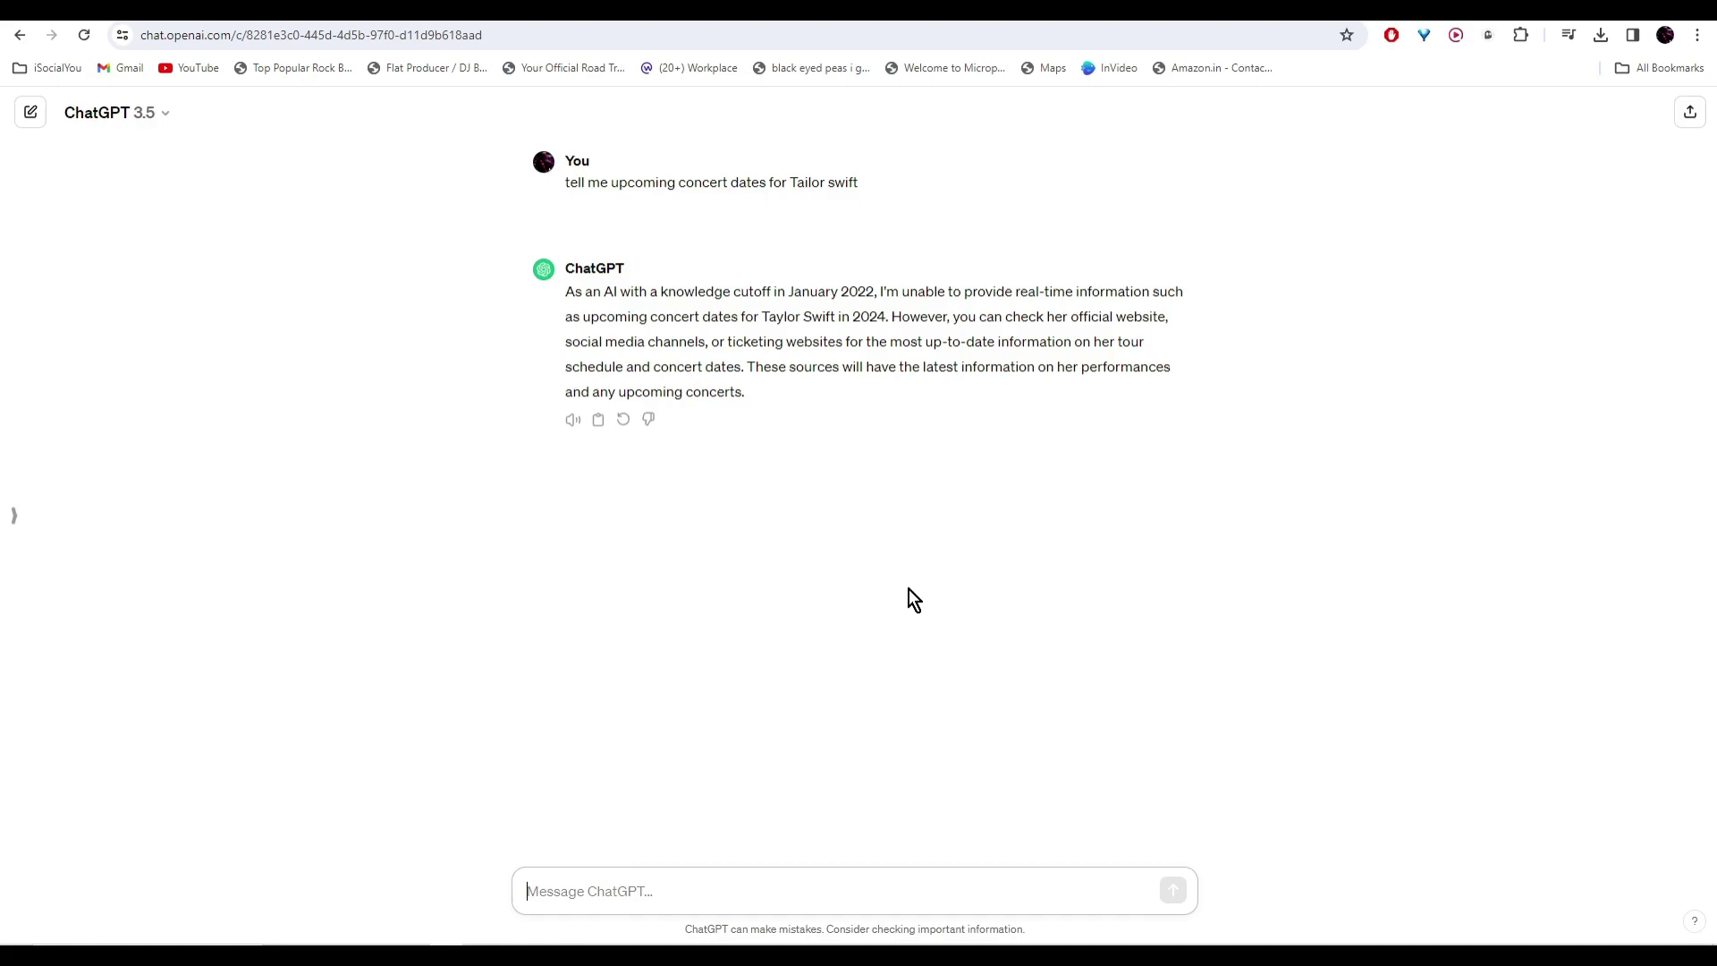